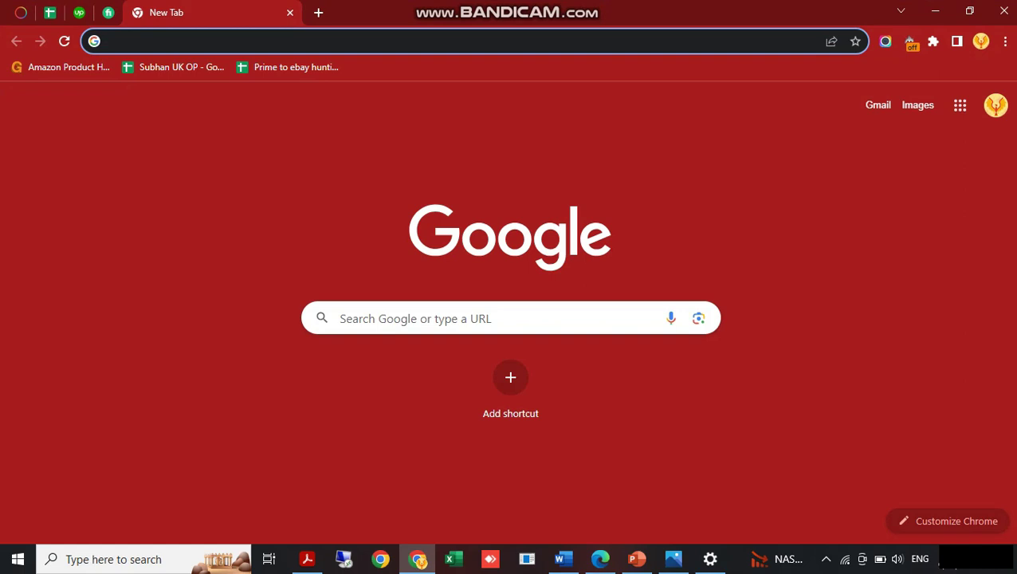
Search Google for 'uk ltd registration' and scroll down toward the GOV.UK results.
text(UK)
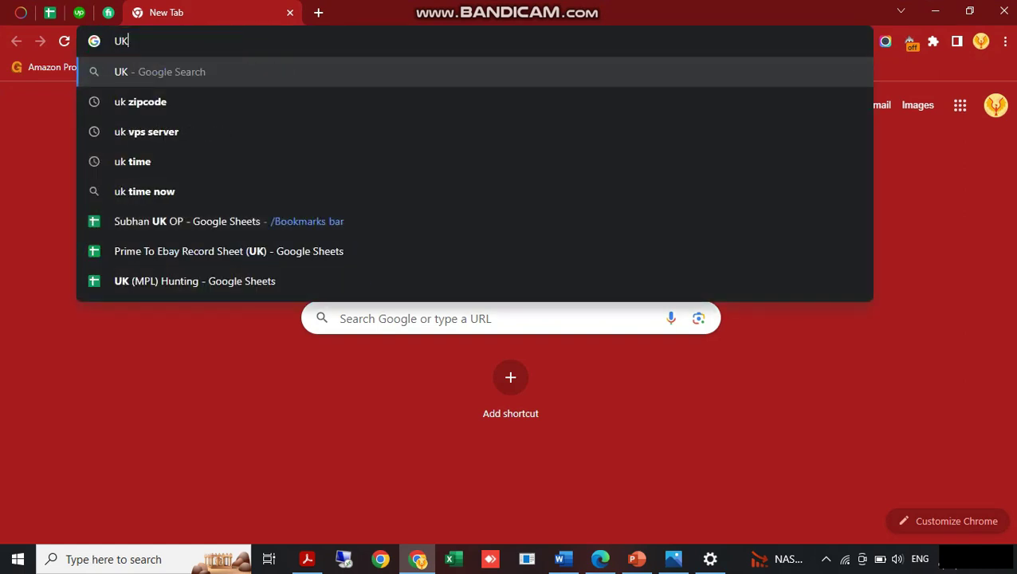
text( LT)
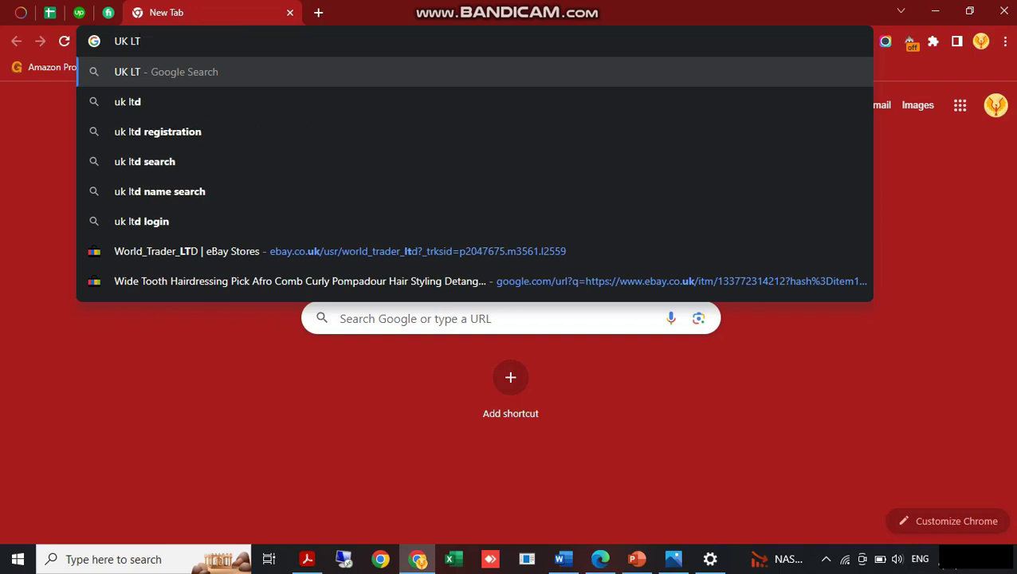
text(D)
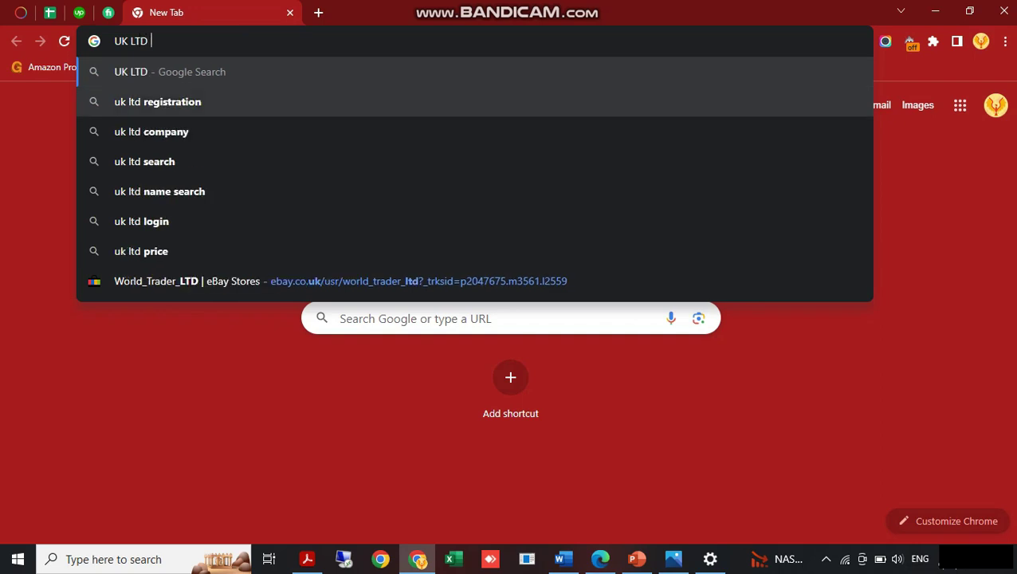
click(158, 101)
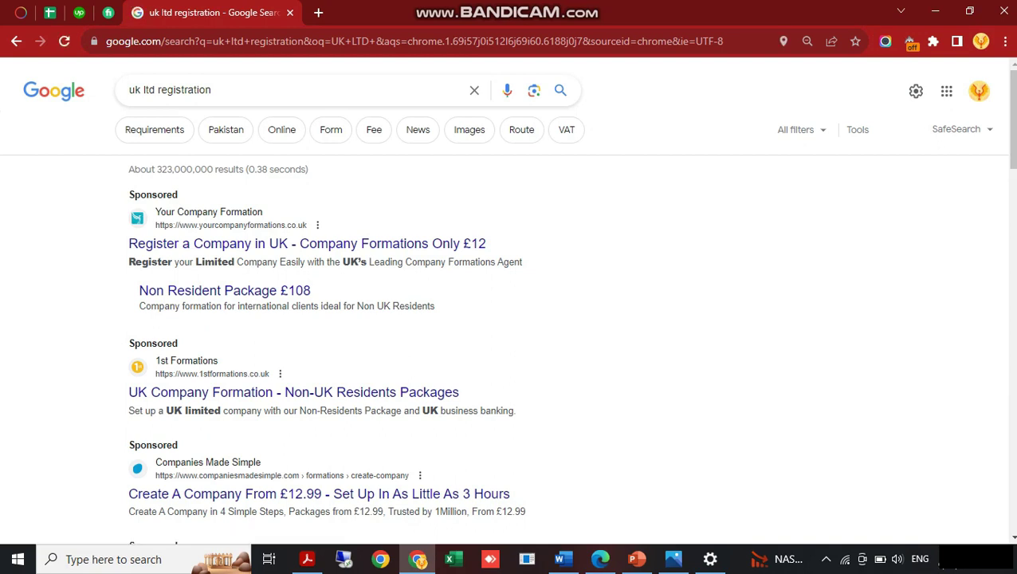
scroll(223, 199, down, 1)
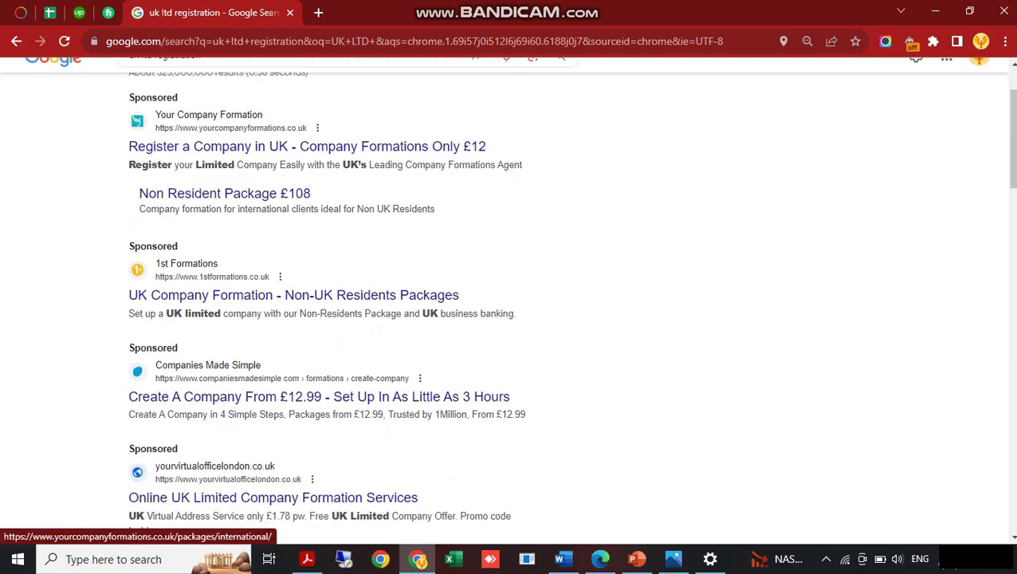
scroll(614, 252, down, 4)
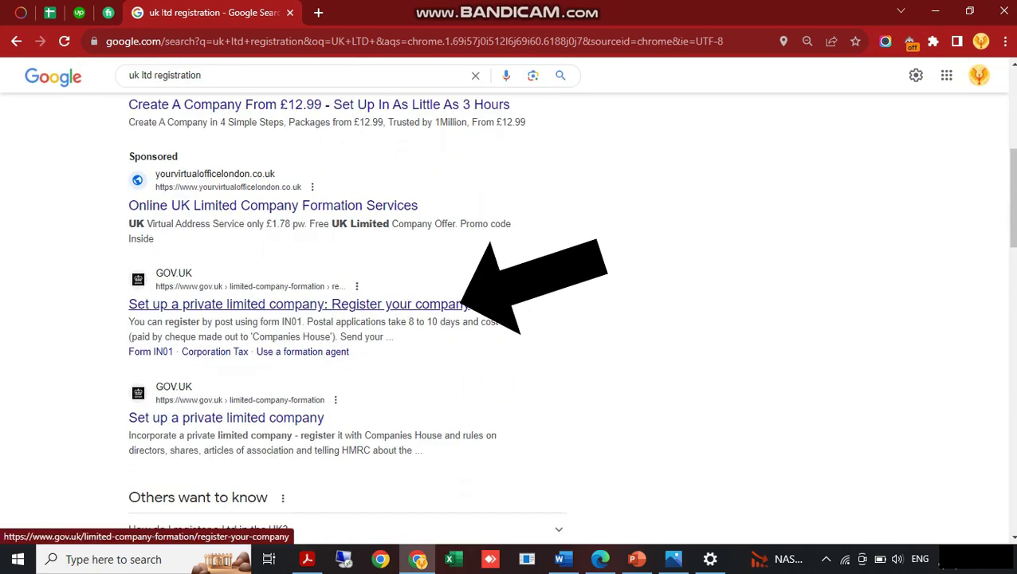
Open the GOV.UK 'Register your company' page and review the required personal details.
click(467, 304)
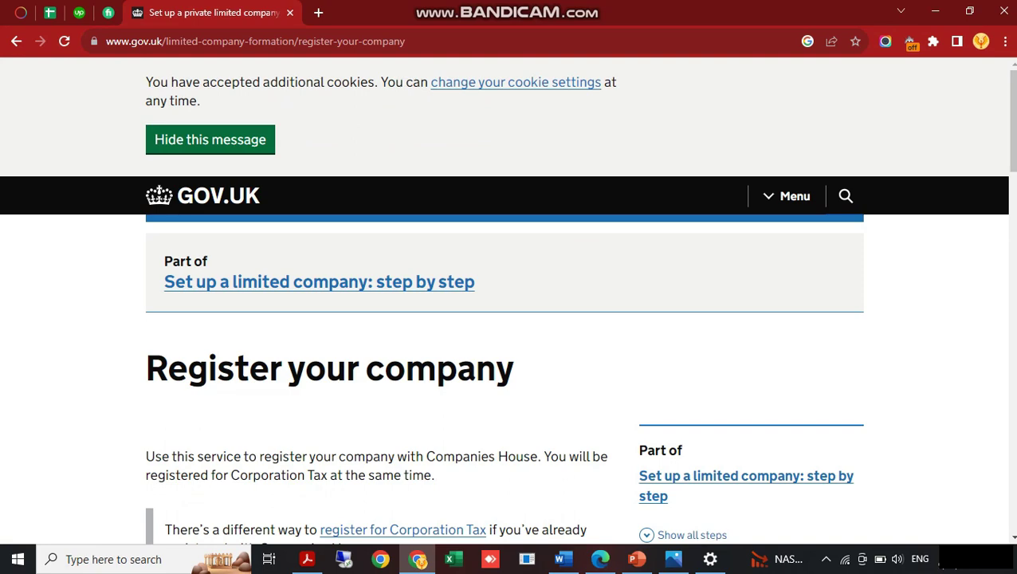
scroll(507, 300, down, 3)
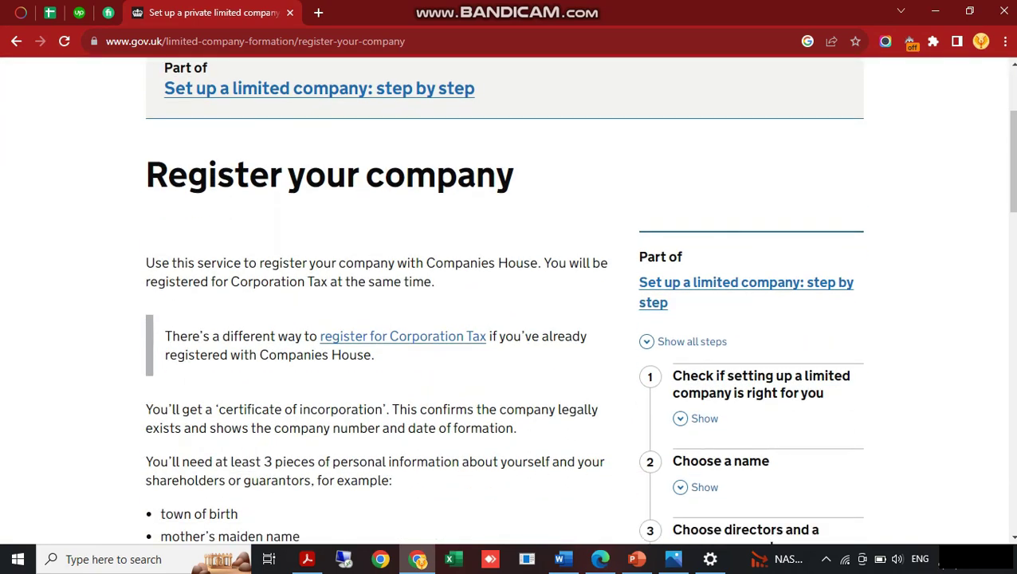
scroll(507, 300, down, 2)
scroll(507, 300, down, 2)
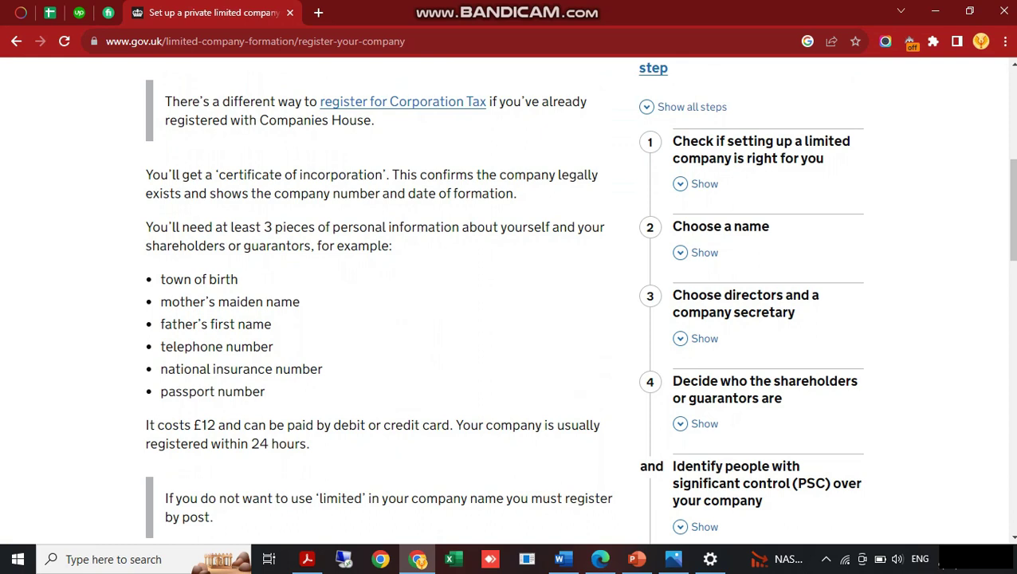
drag(161, 279, 262, 391)
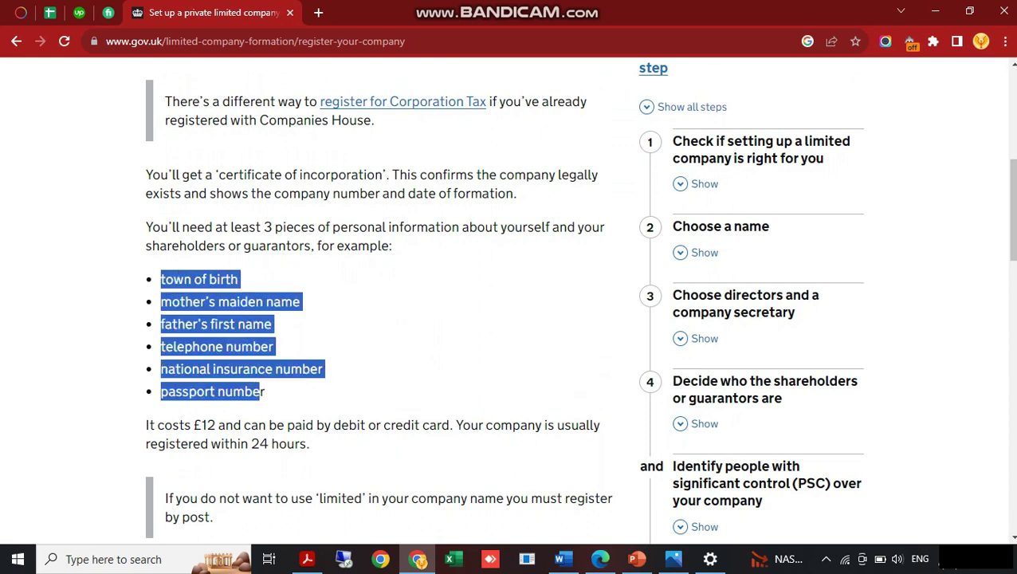
click(263, 391)
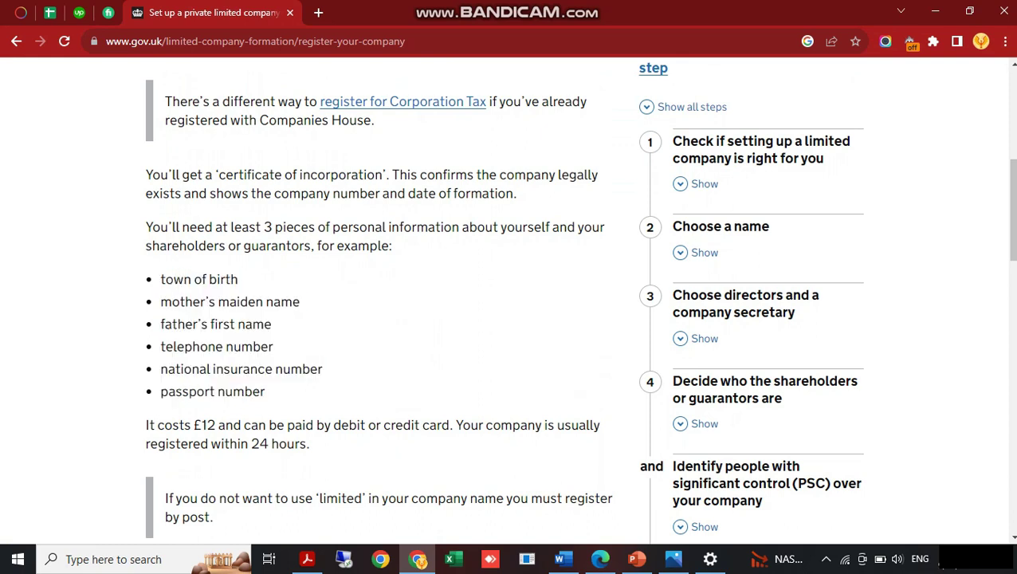
scroll(507, 300, down, 3)
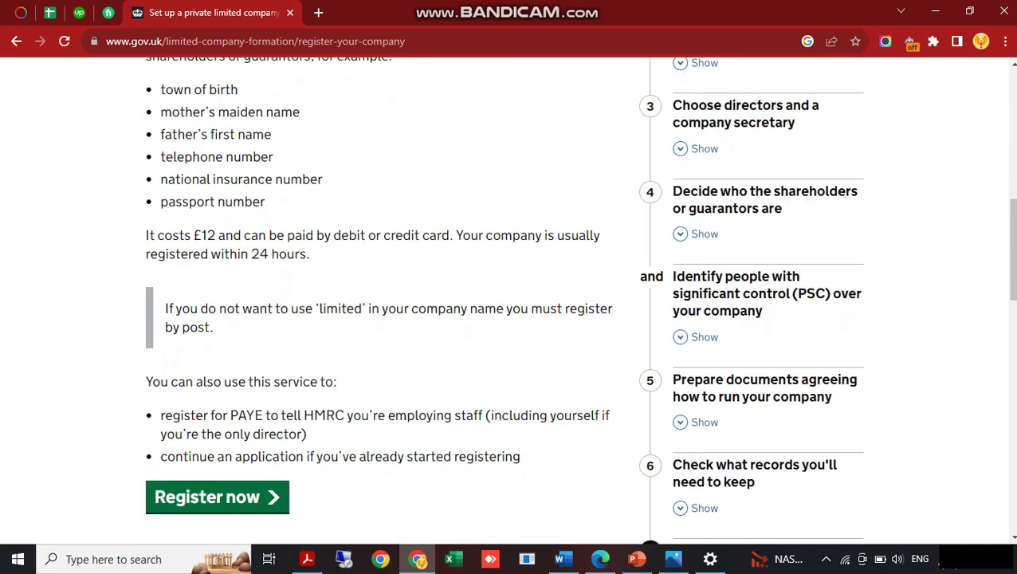
Note the £12 cost and 24-hour registration time, then start registering with Register now.
drag(193, 233, 218, 232)
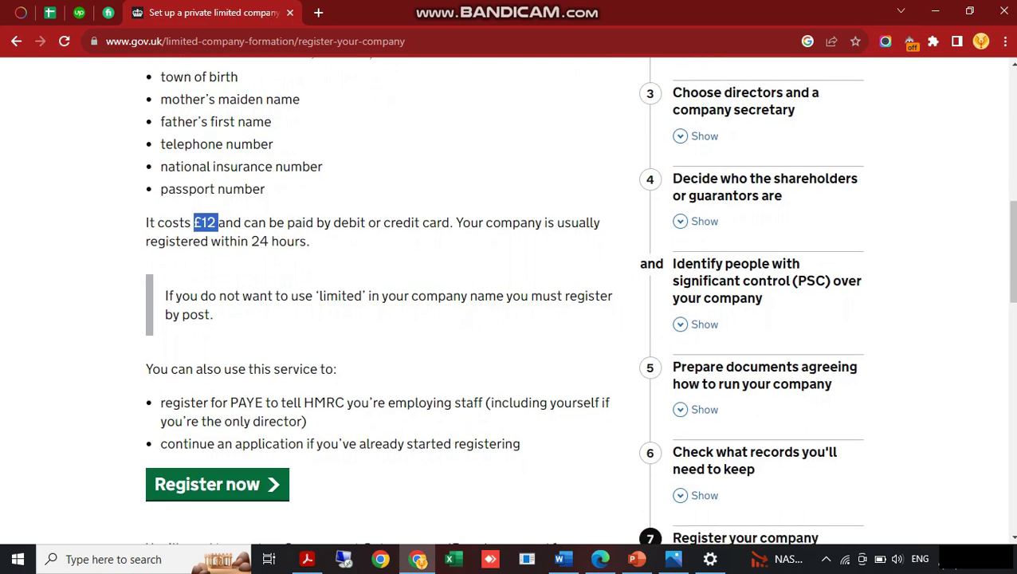
scroll(503, 300, down, 1)
drag(251, 212, 309, 212)
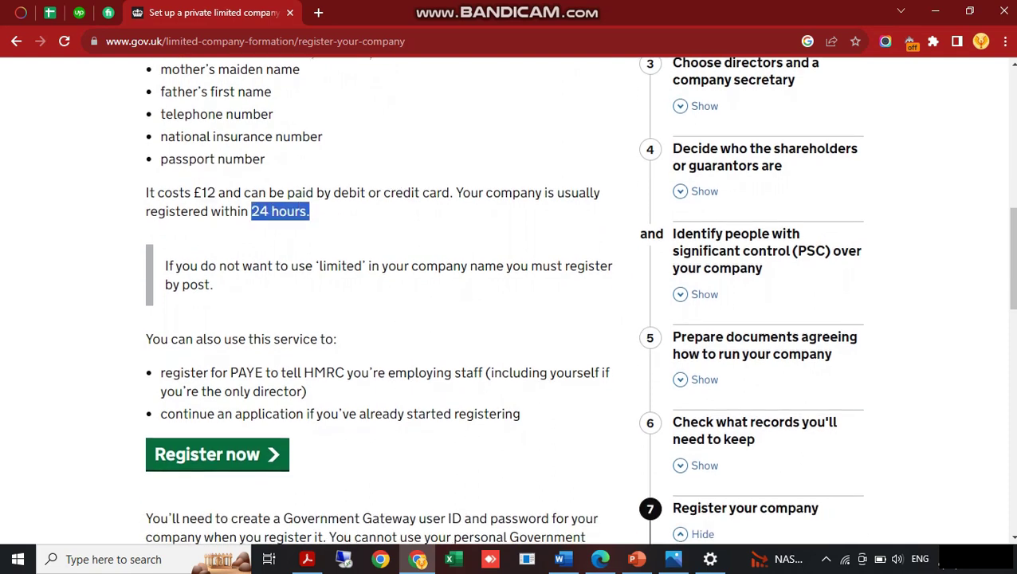
scroll(217, 382, down, 2)
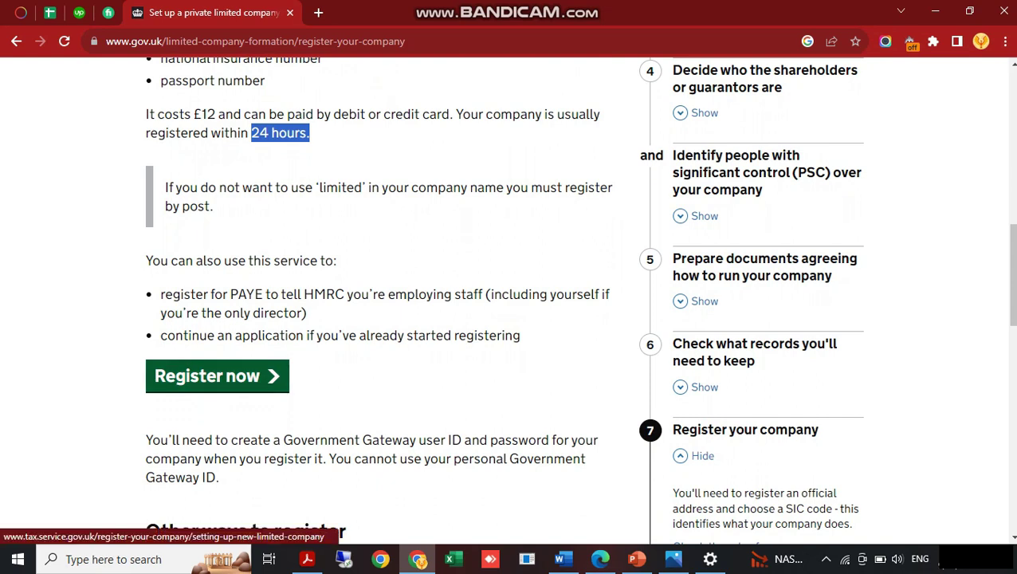
drag(160, 335, 520, 335)
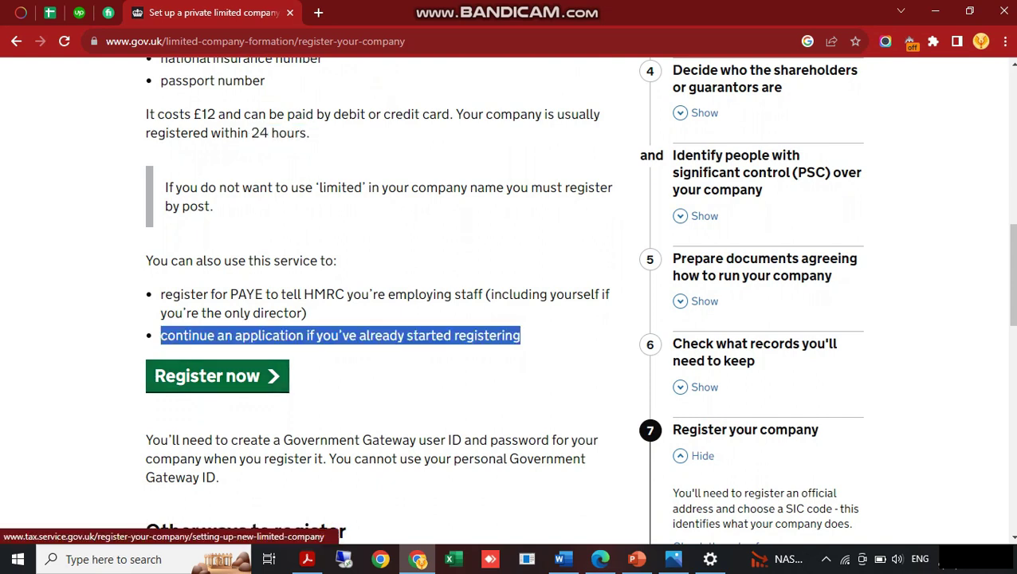
click(217, 375)
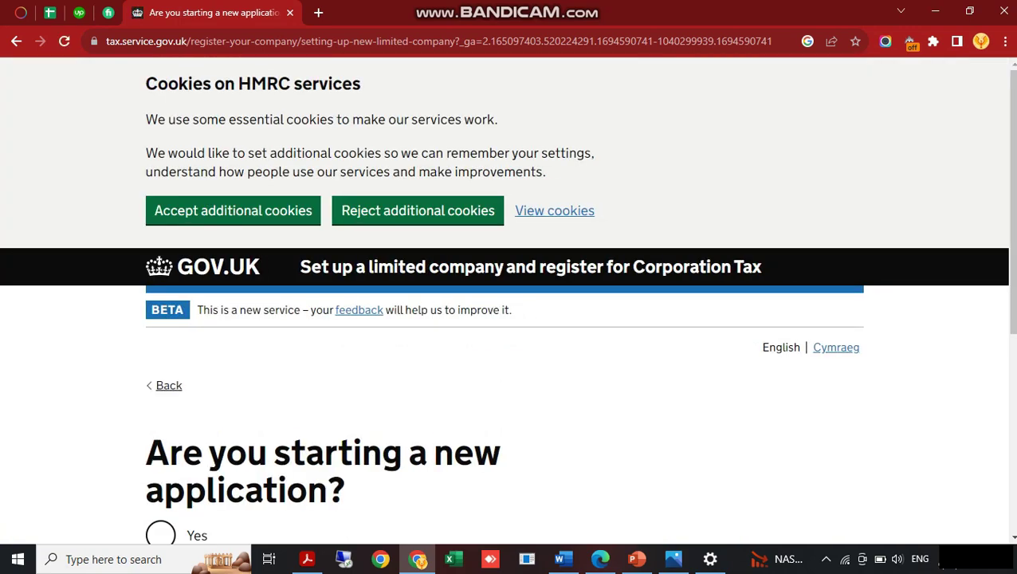
Answer Yes to starting a new application and continue.
scroll(509, 303, down, 2)
scroll(508, 303, down, 2)
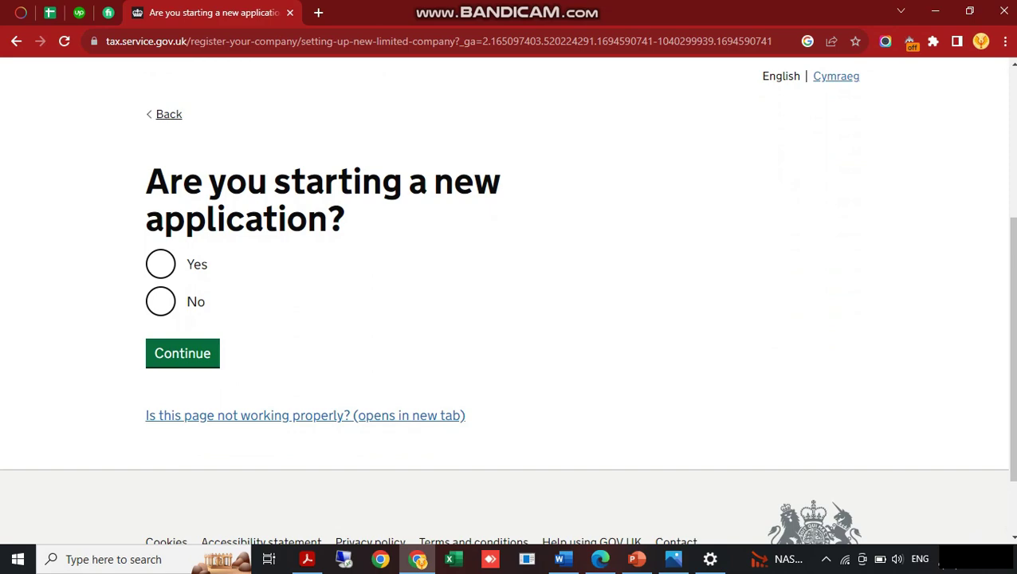
key(Tab)
key(space)
key(Tab)
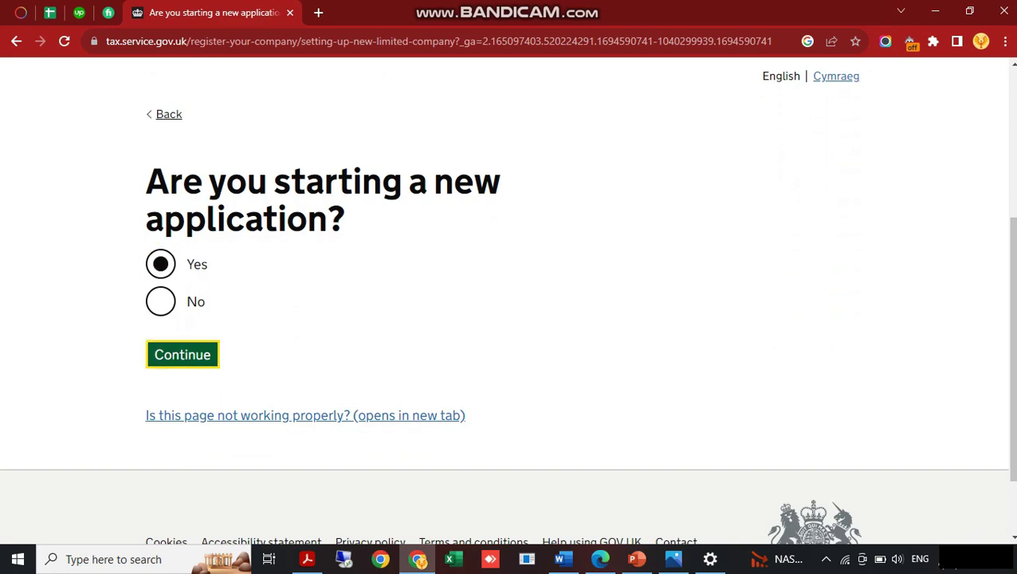
key(Return)
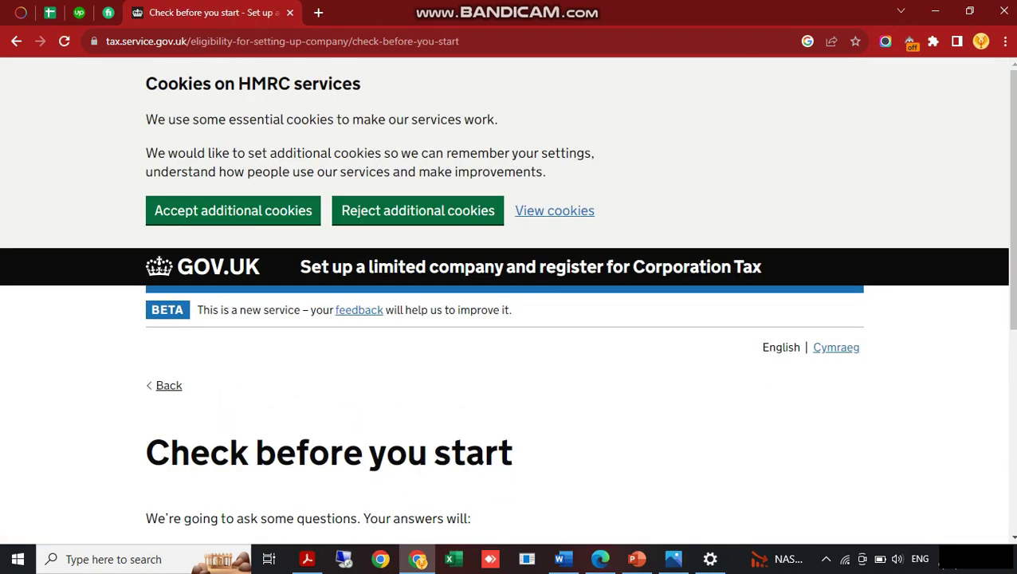
Review the eligibility explanation, then answer Yes to paying by card or PayPal.
scroll(508, 303, down, 2)
scroll(508, 303, down, 1)
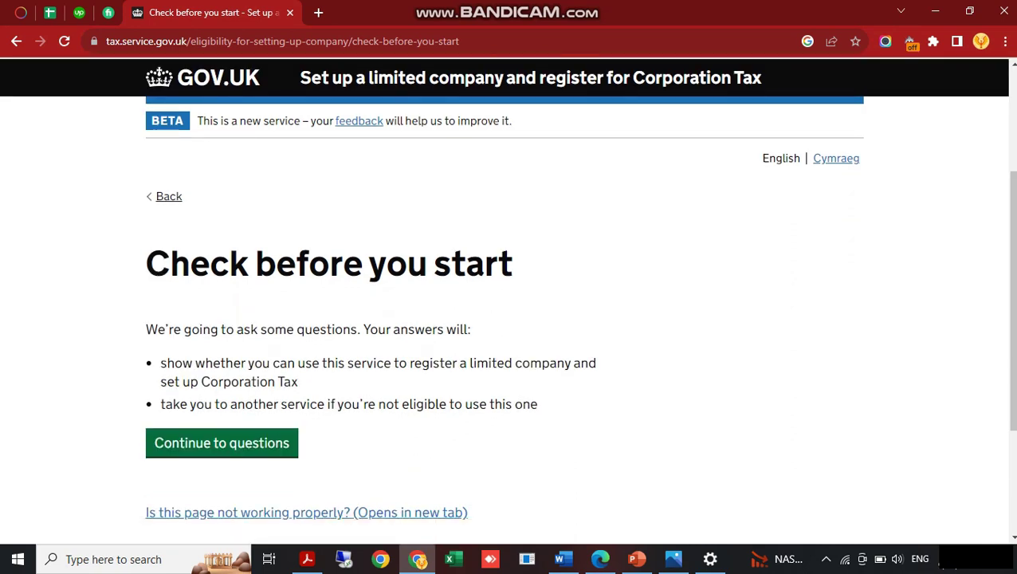
key(shift+Right)
drag(167, 365, 539, 404)
click(221, 443)
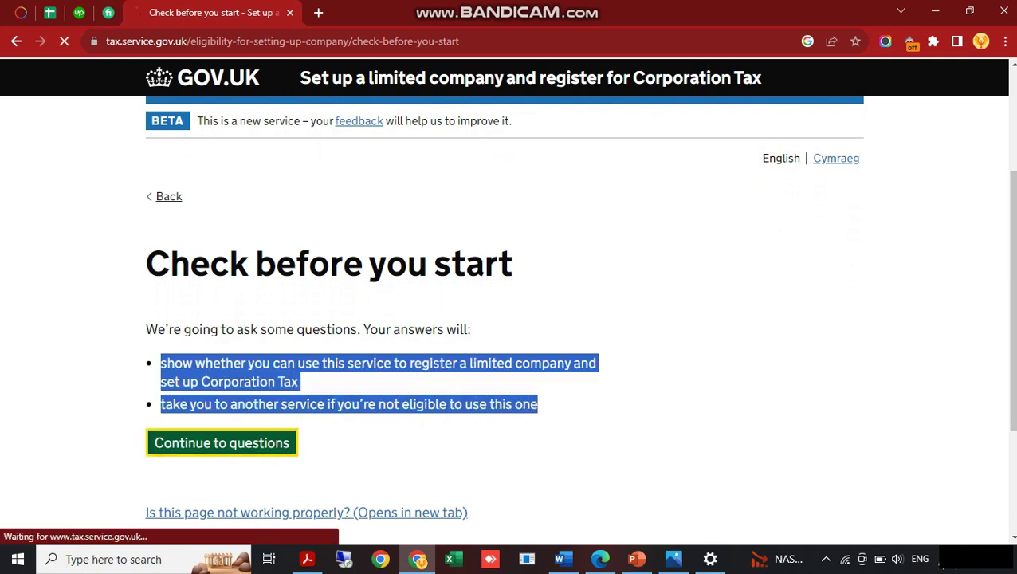
scroll(510, 319, down, 3)
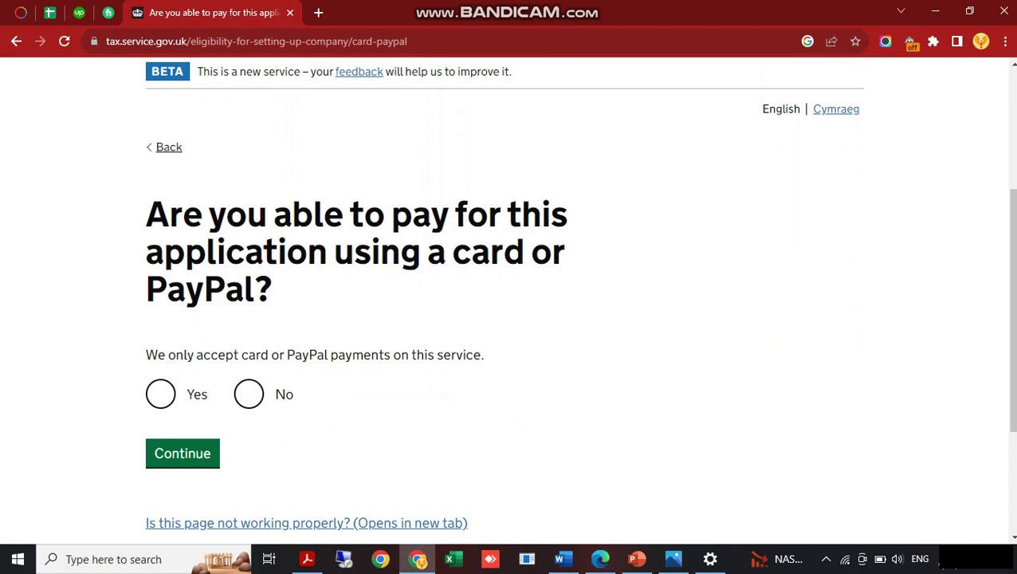
click(160, 393)
click(182, 453)
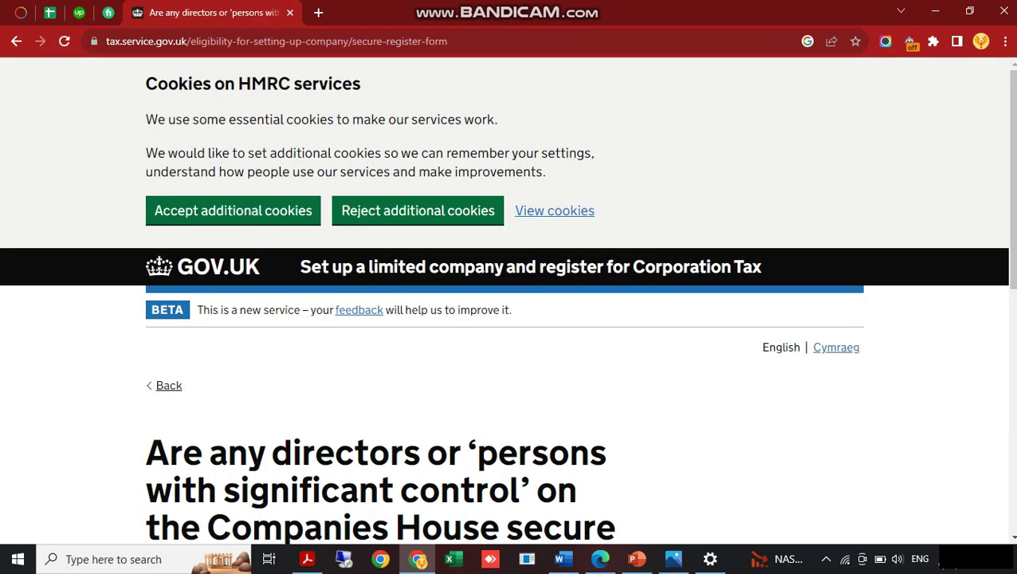
Answer No to the secure register question and begin creating a Government Gateway user ID.
scroll(508, 300, down, 3)
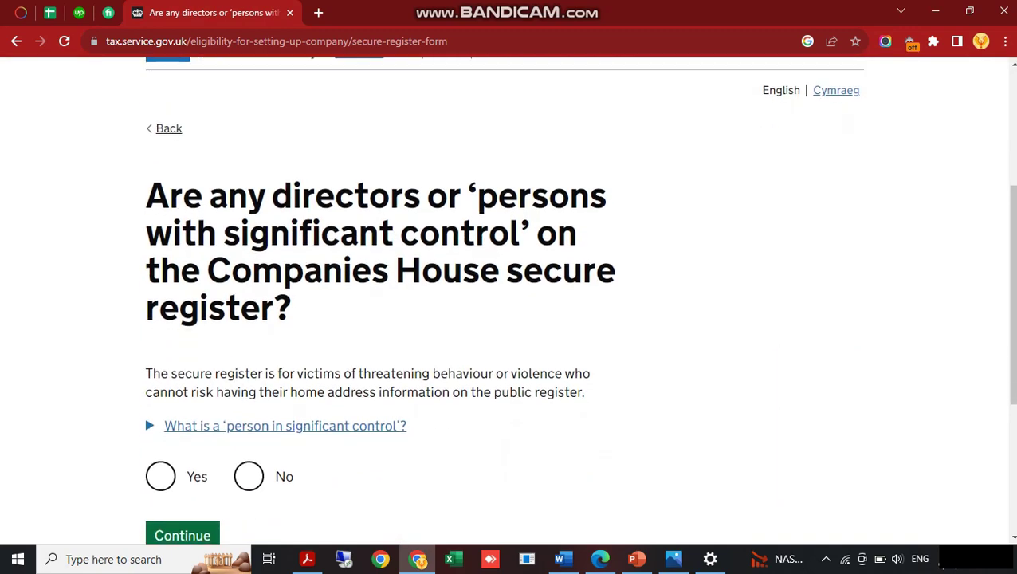
drag(147, 165, 292, 279)
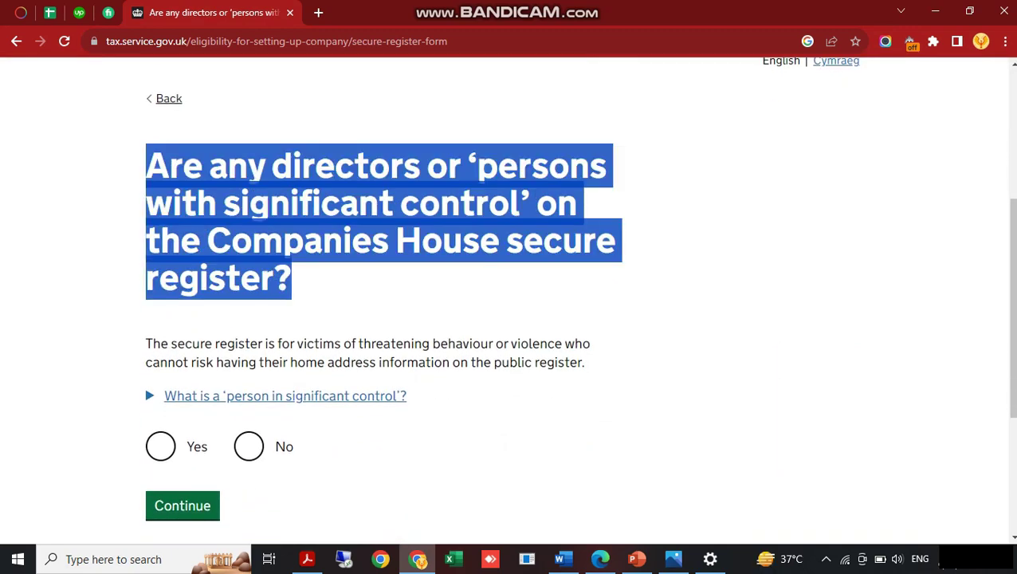
click(248, 446)
click(182, 505)
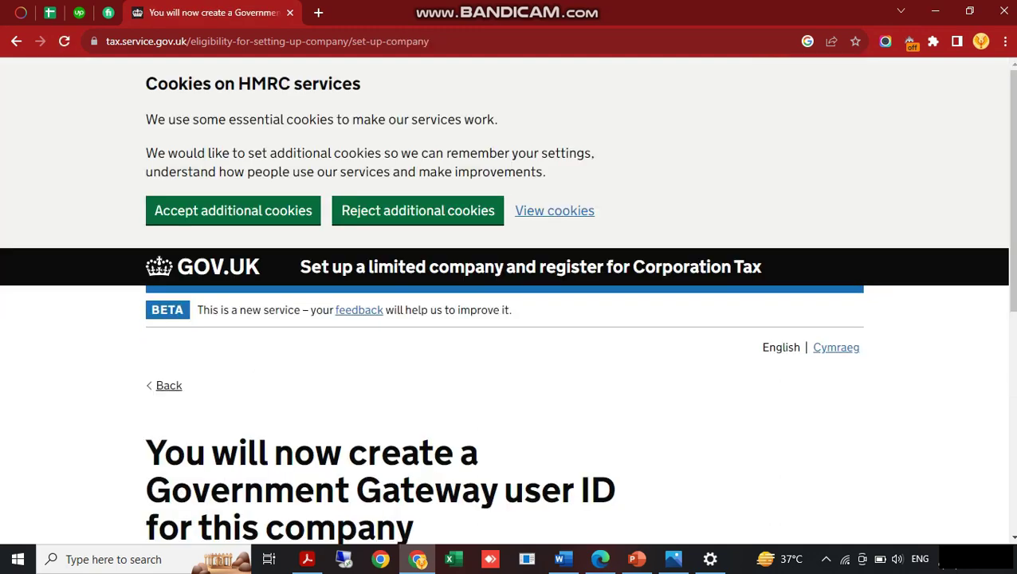
scroll(507, 307, down, 2)
scroll(507, 307, down, 2)
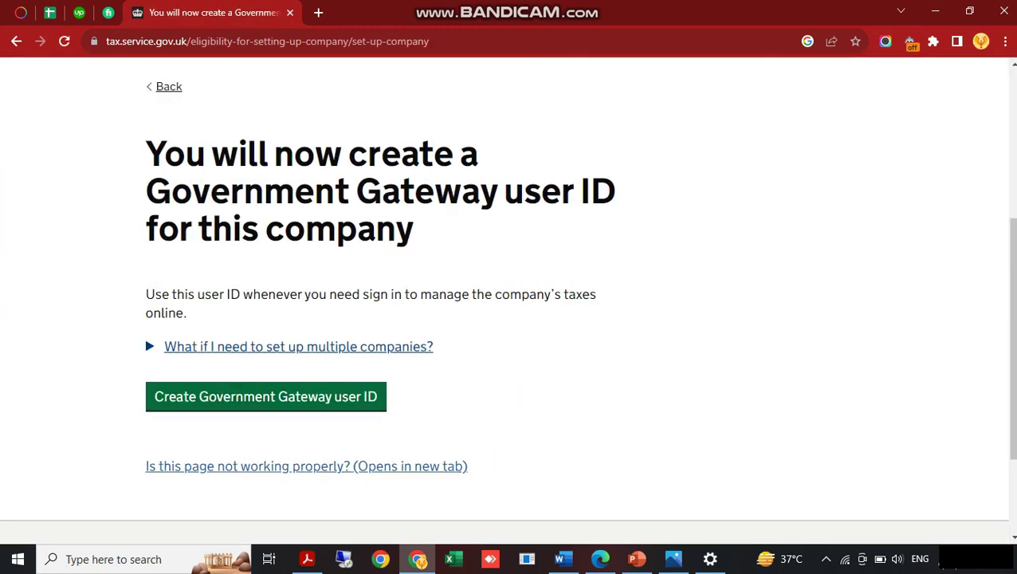
drag(146, 153, 396, 228)
click(271, 396)
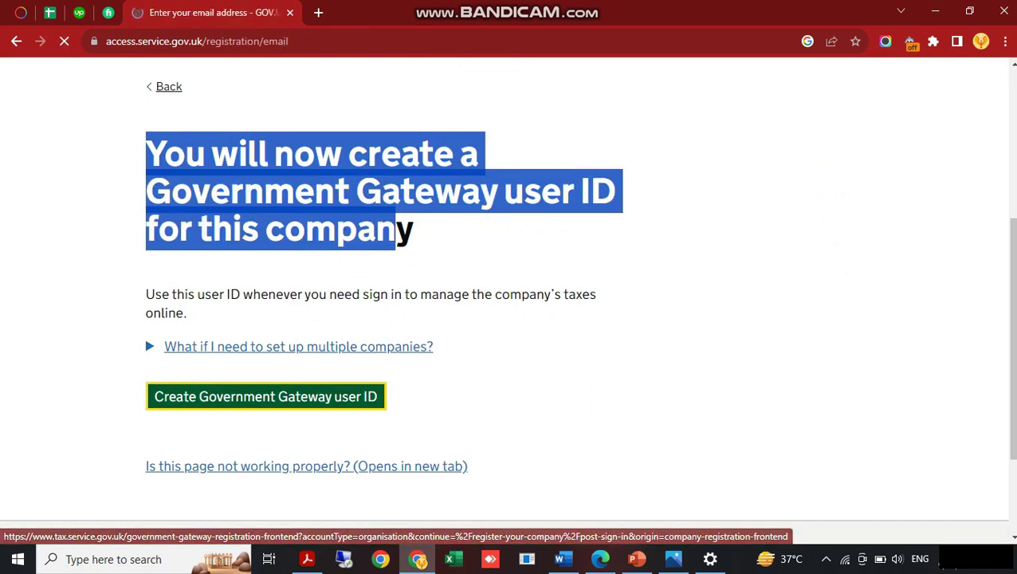
Enter the account email address and submit it.
scroll(507, 319, down, 2)
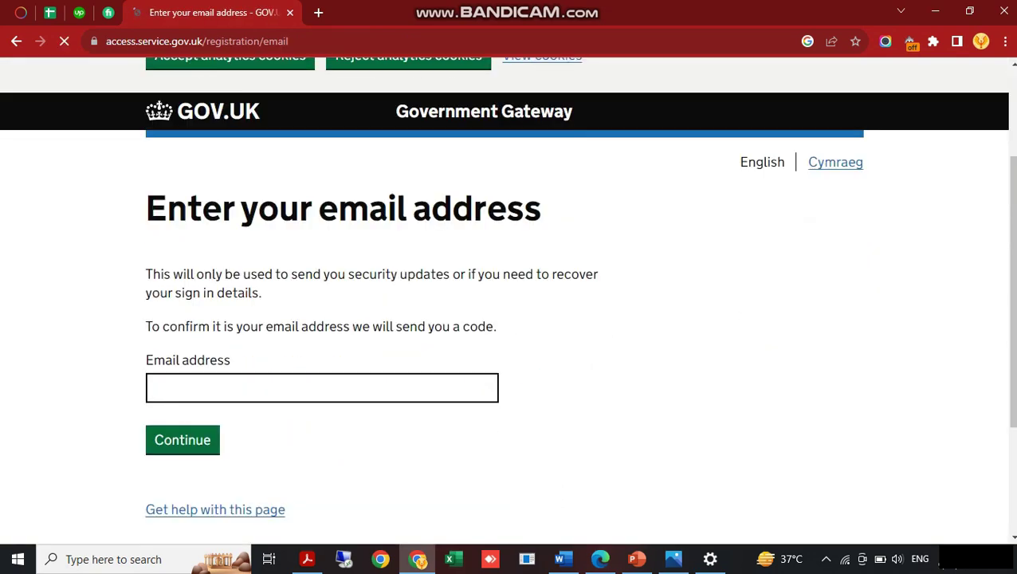
click(319, 388)
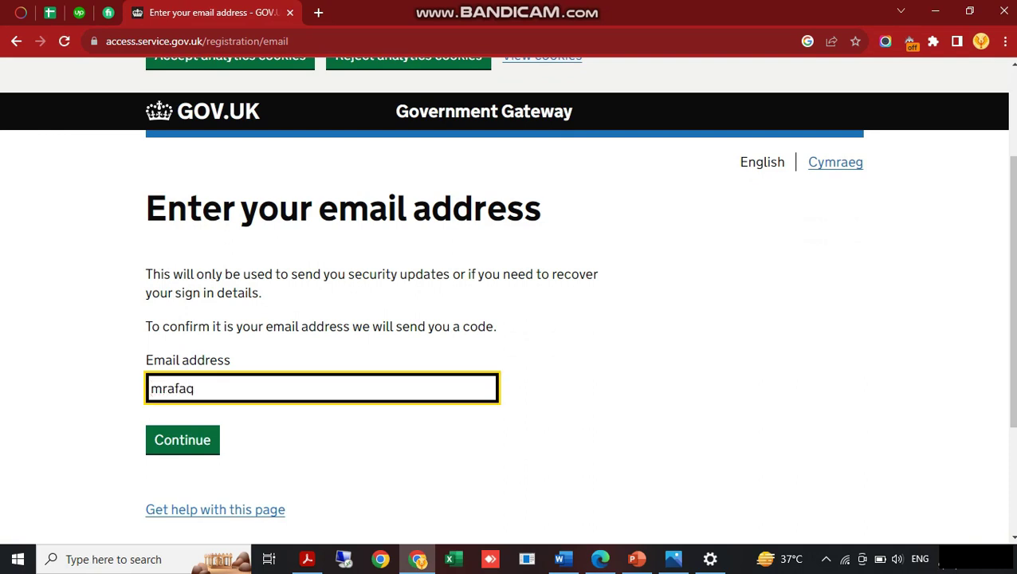
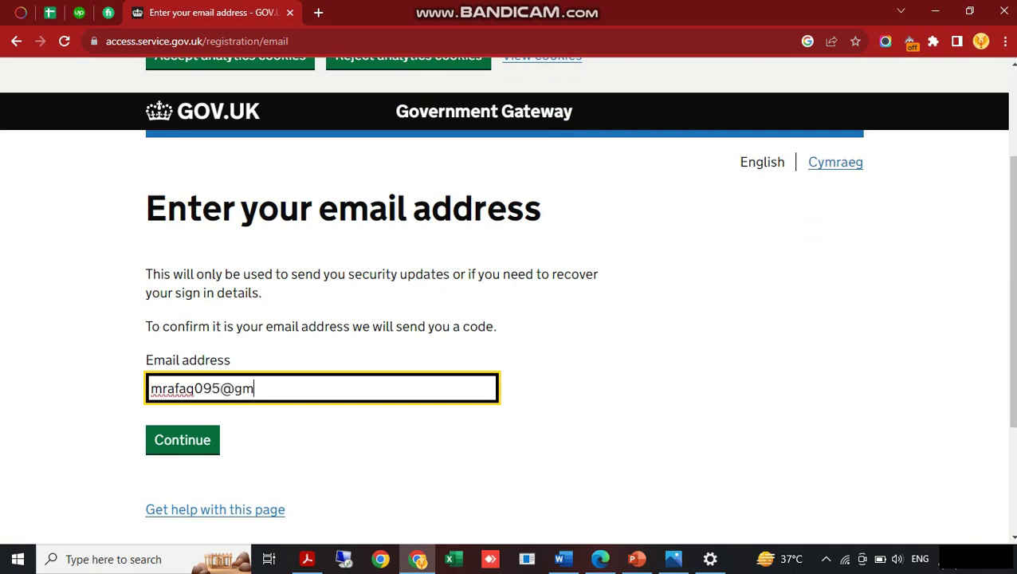
key(Return)
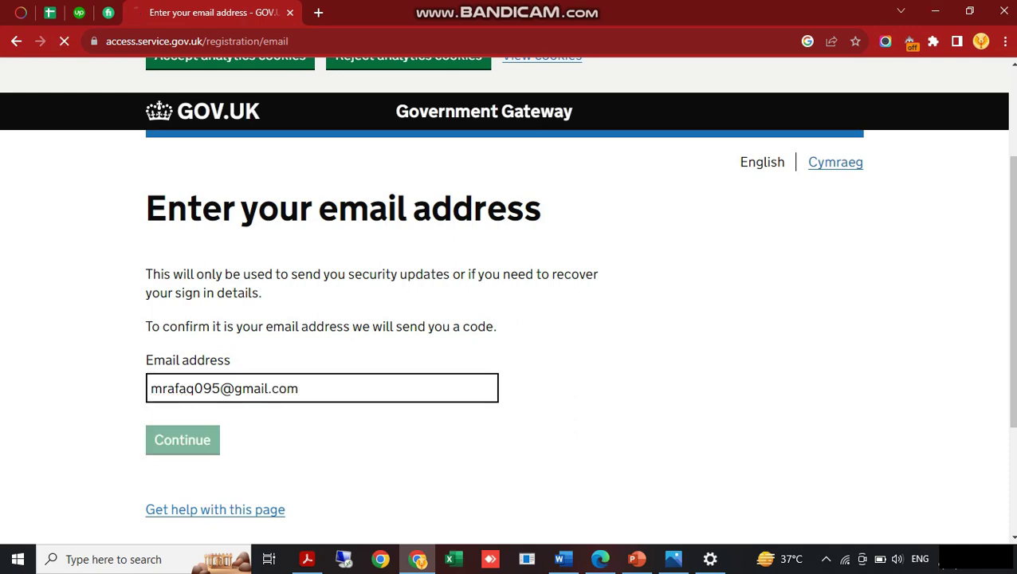
Enter the emailed confirmation code and confirm it.
scroll(510, 318, down, 3)
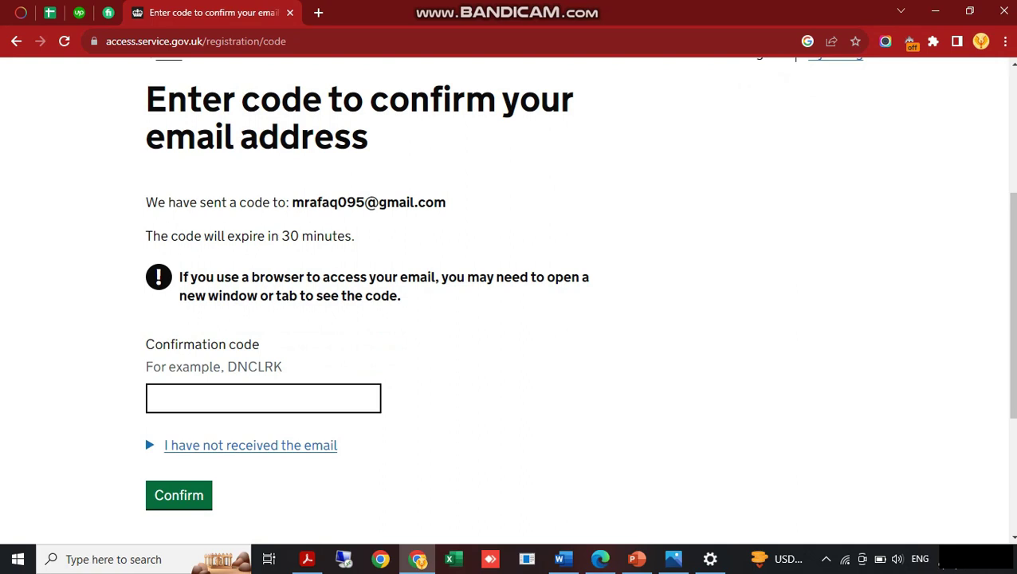
click(263, 398)
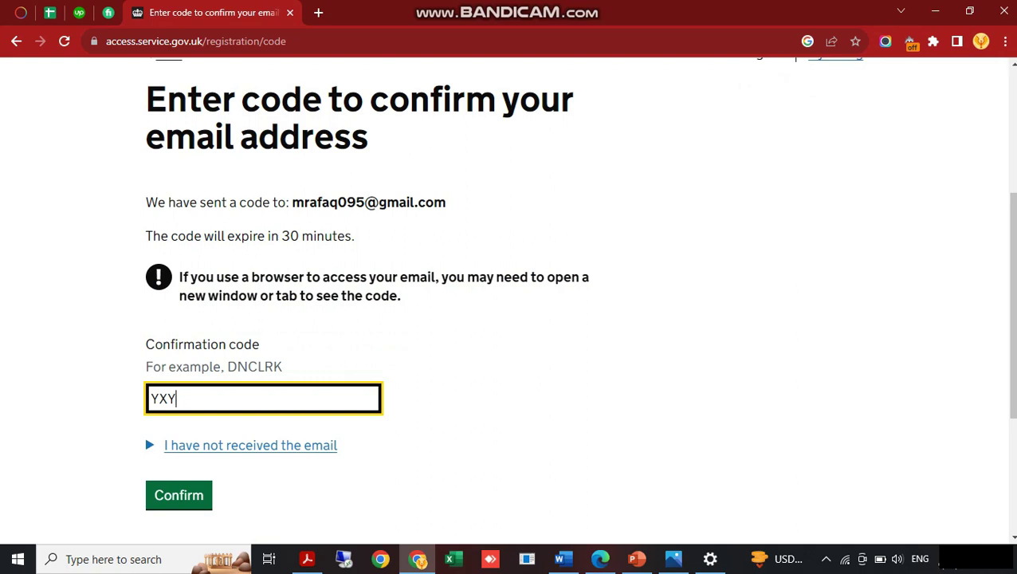
click(179, 495)
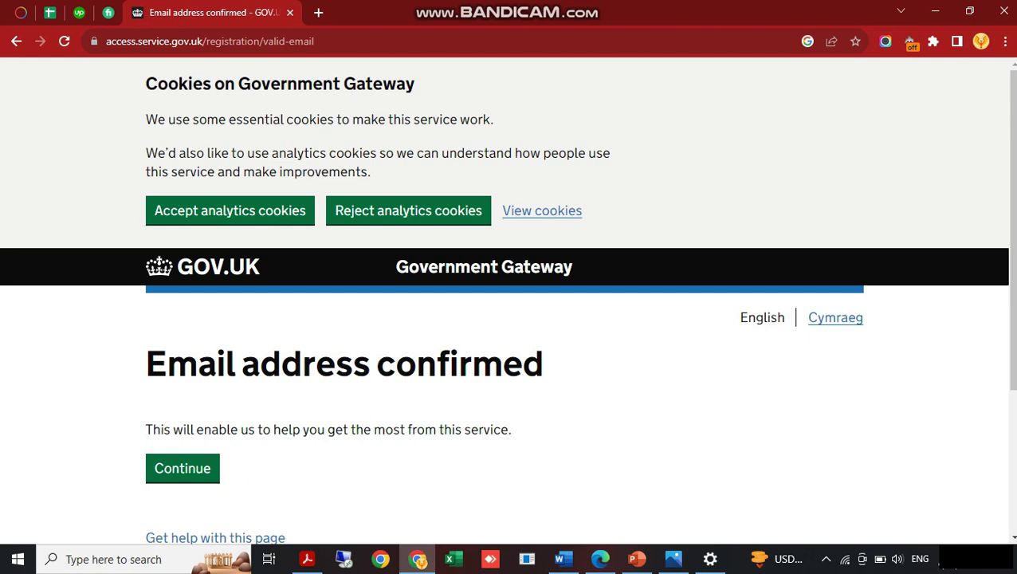
scroll(183, 334, down, 2)
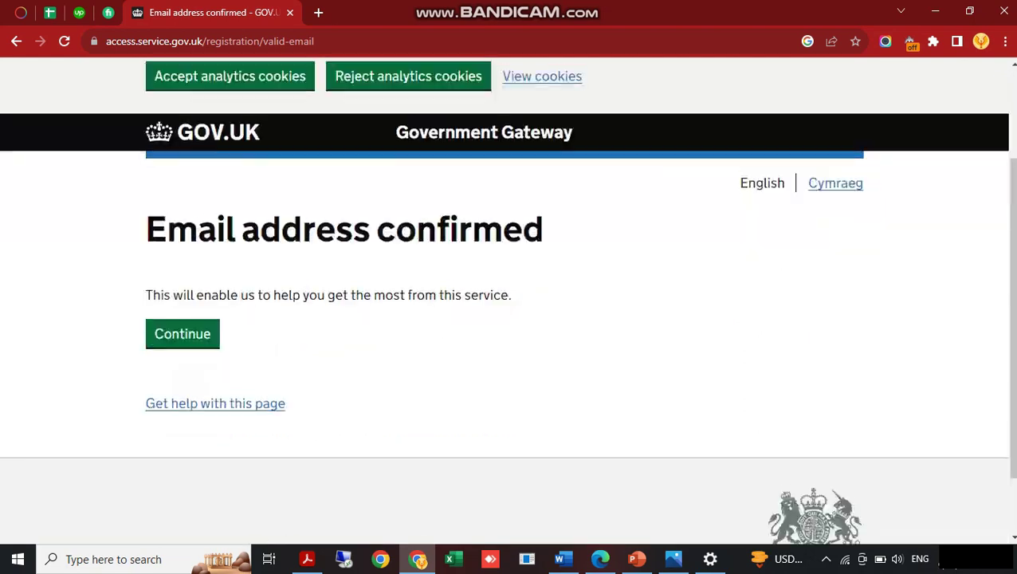
Continue from the email-confirmed page and enter the user's full name.
click(182, 328)
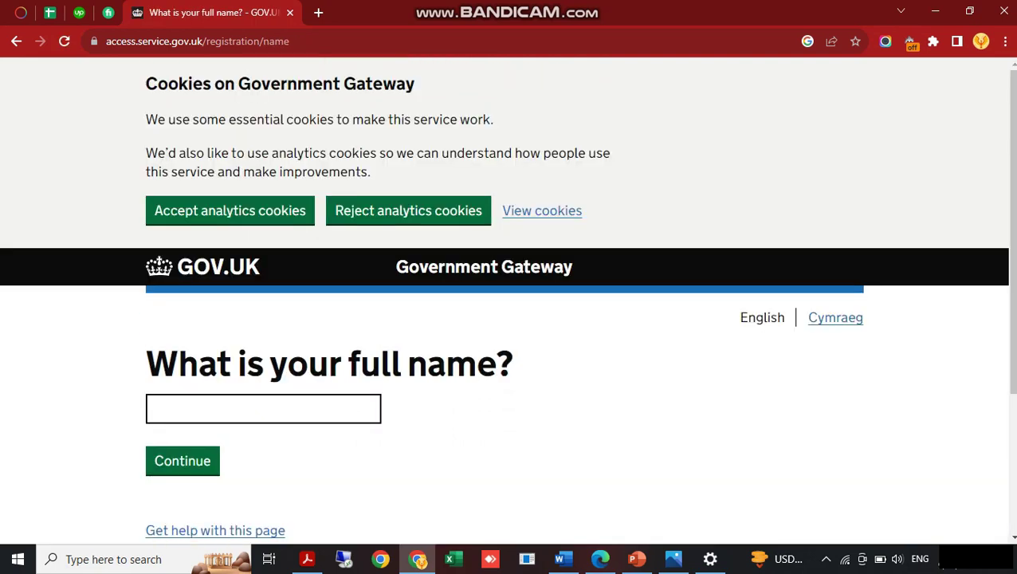
click(263, 408)
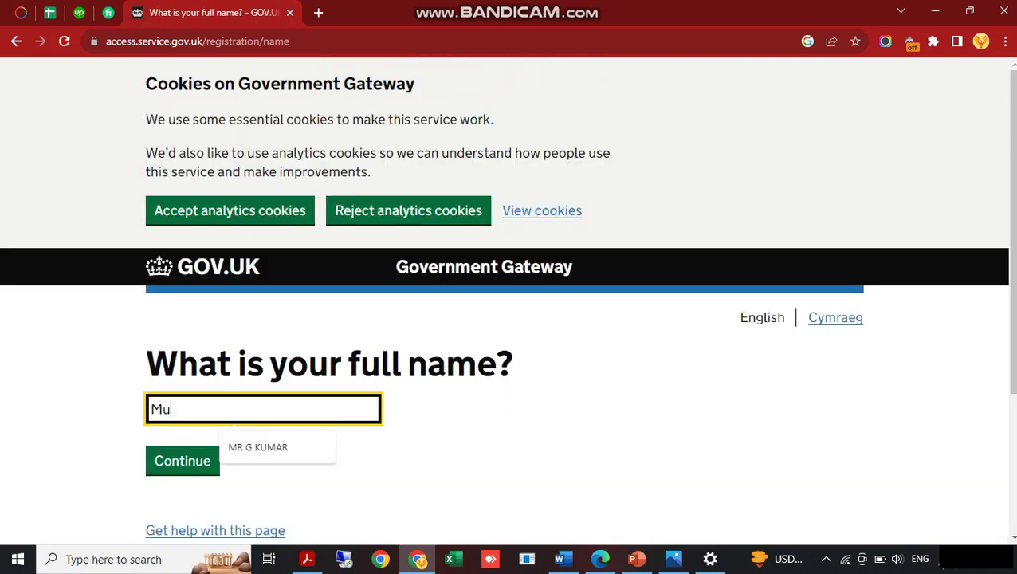
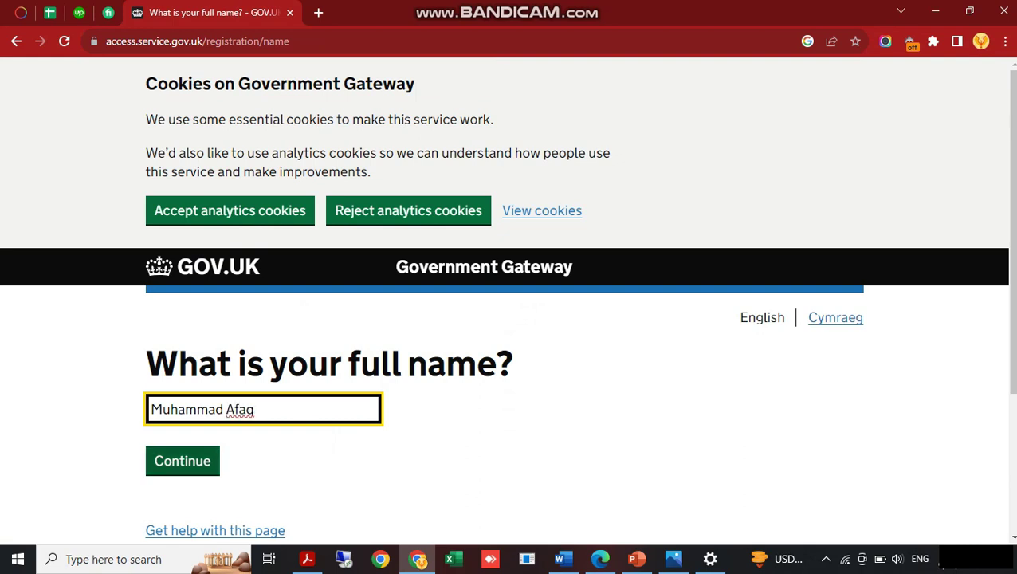
key(Return)
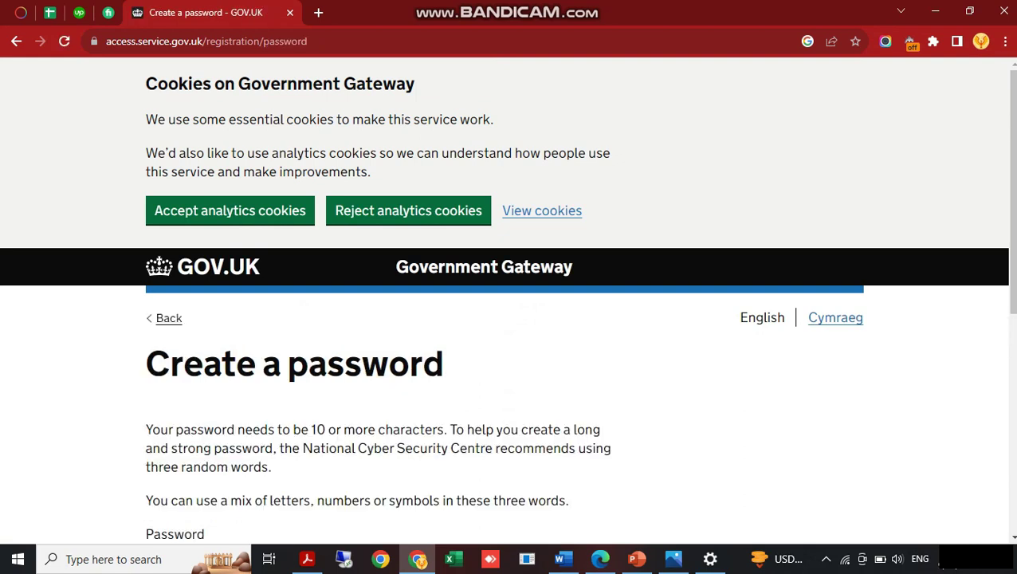
scroll(509, 319, down, 2)
Create a password and its confirmation, re-entering it after a mismatch error.
click(319, 390)
text(***********)
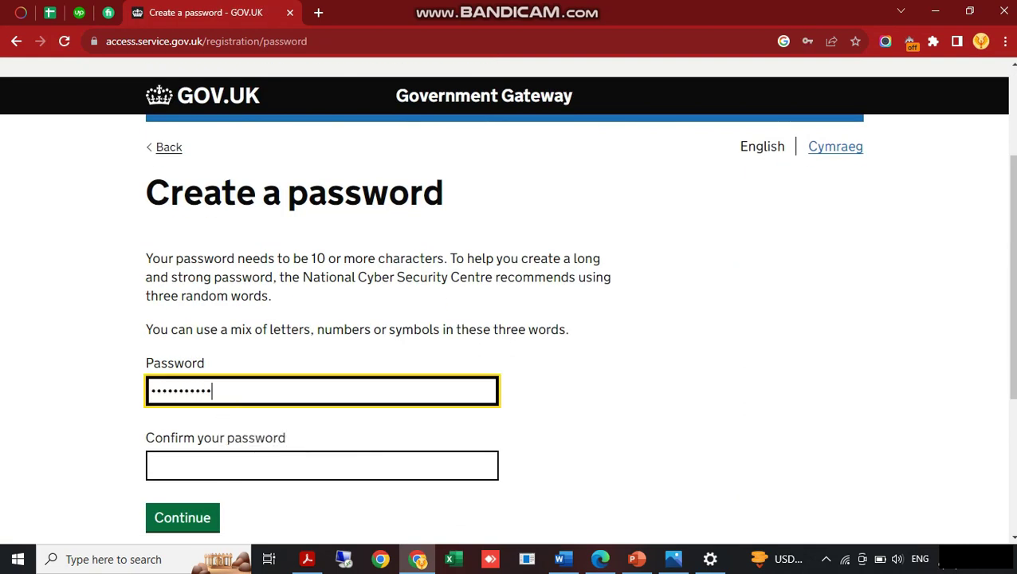
key(Tab)
text(**********)
key(Return)
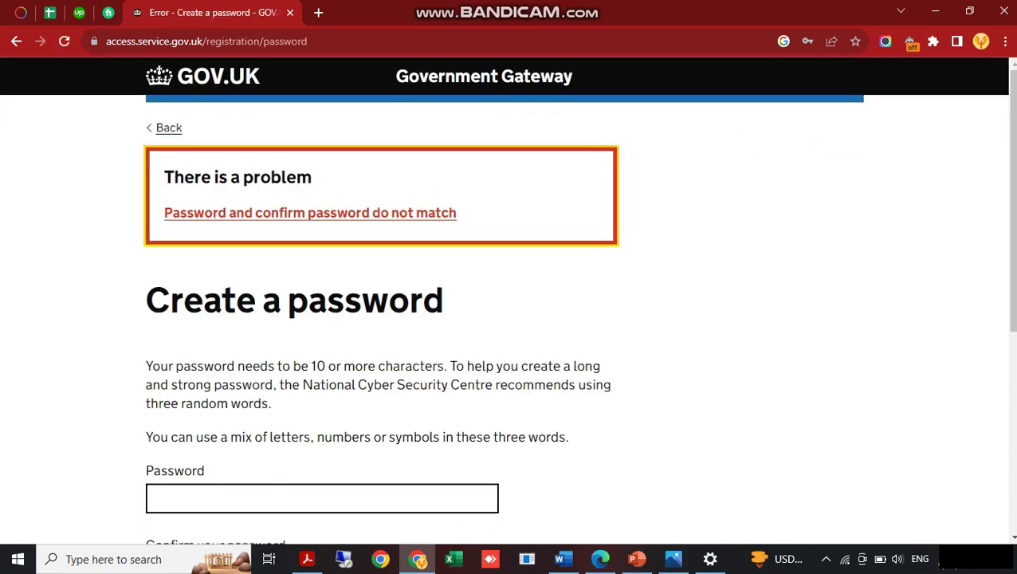
scroll(509, 319, down, 2)
click(318, 353)
text(**********)
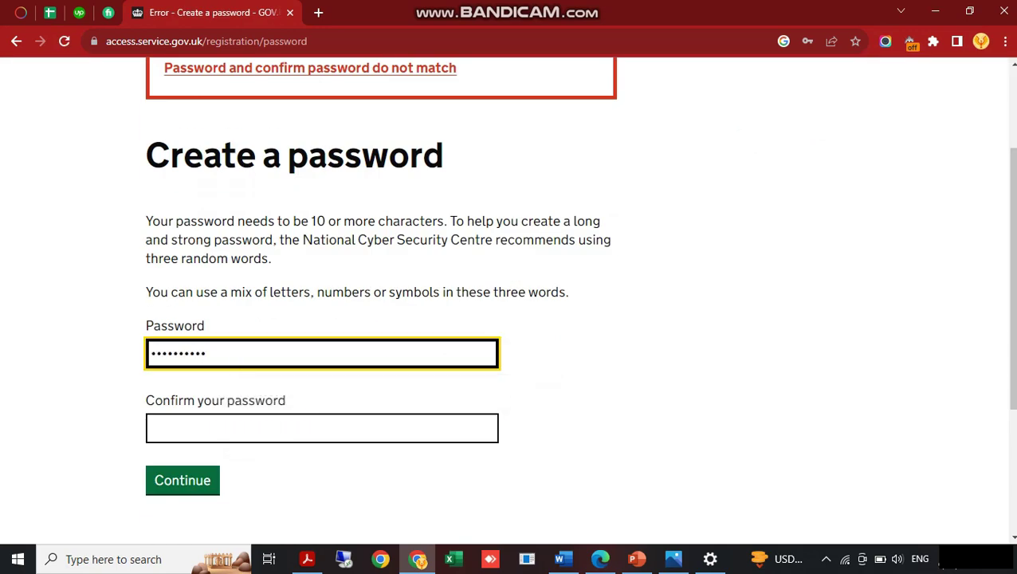
key(Tab)
text(**********)
key(Return)
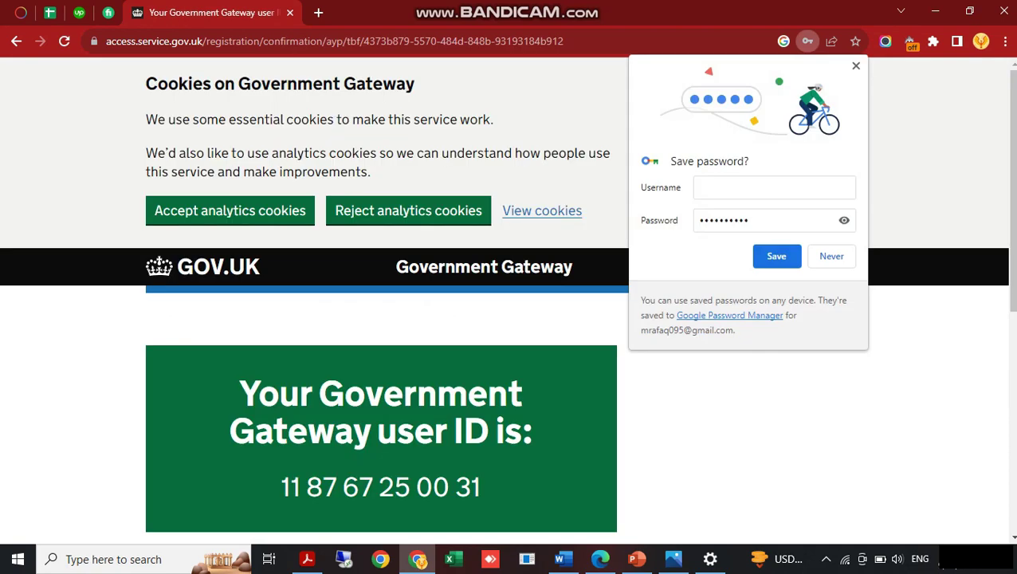
Save the password in Chrome under username 'uk ltd' and continue past the user ID page.
click(773, 187)
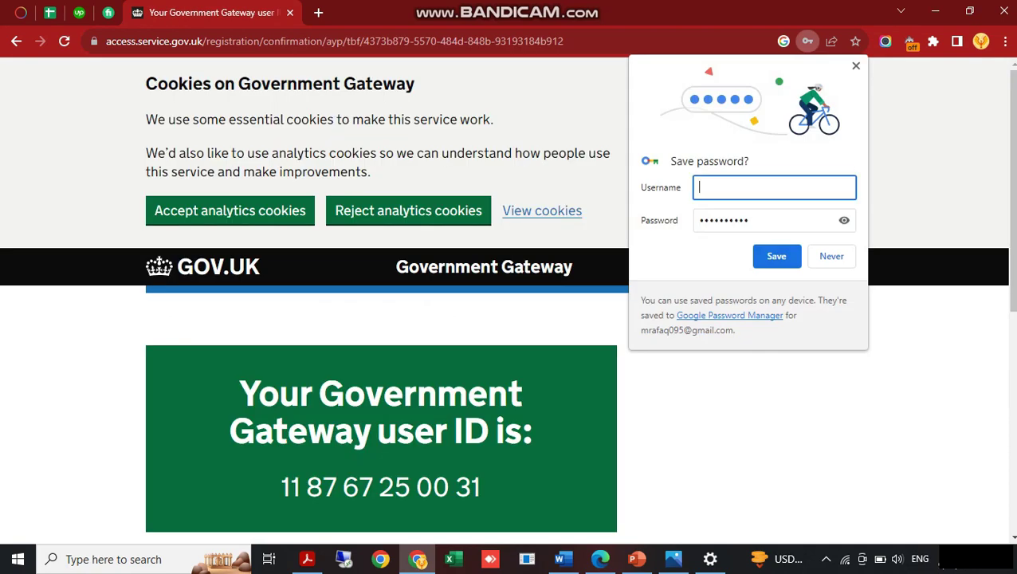
text(uk ltd)
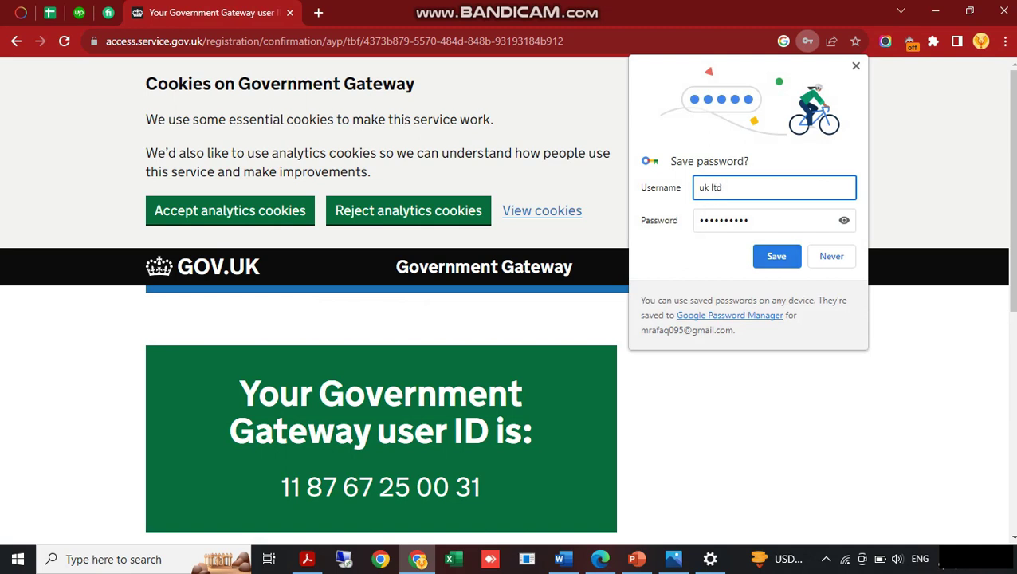
key(Return)
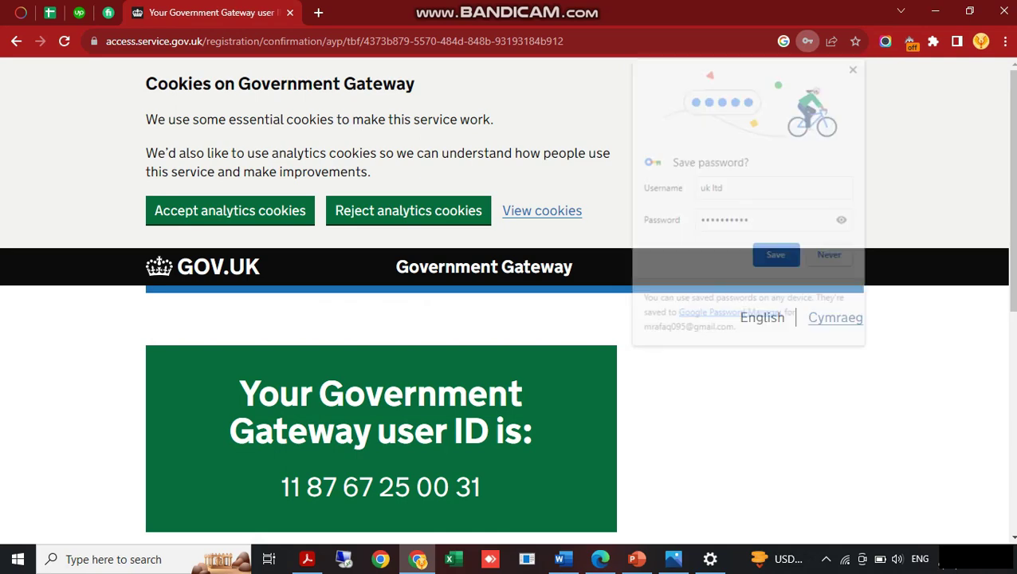
scroll(508, 303, down, 3)
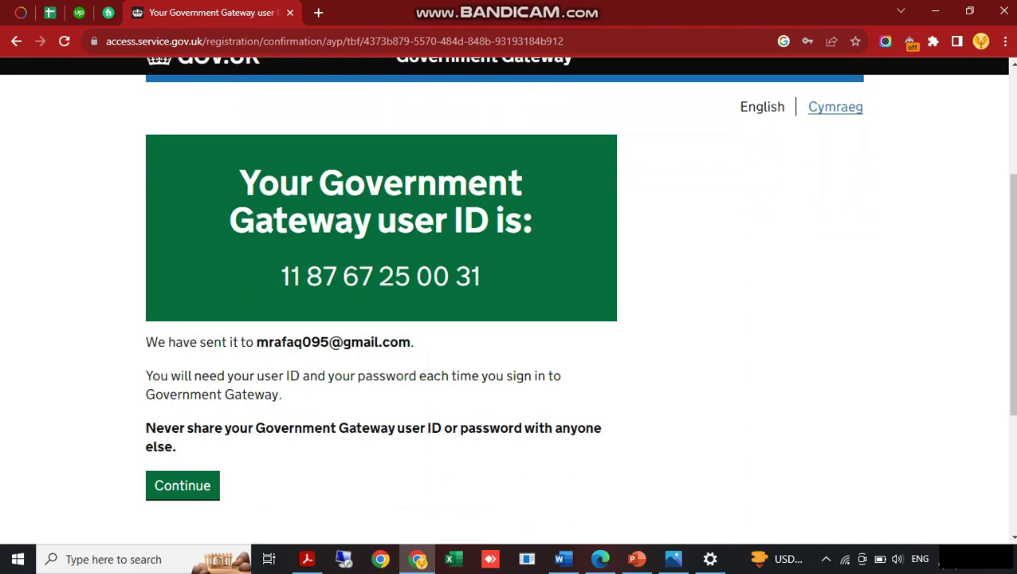
scroll(507, 311, down, 1)
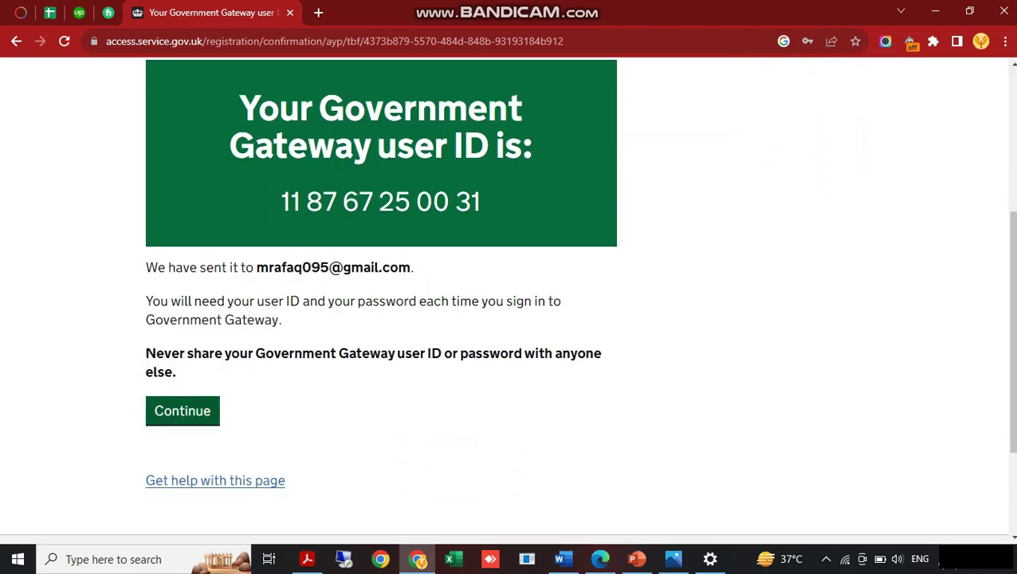
click(182, 411)
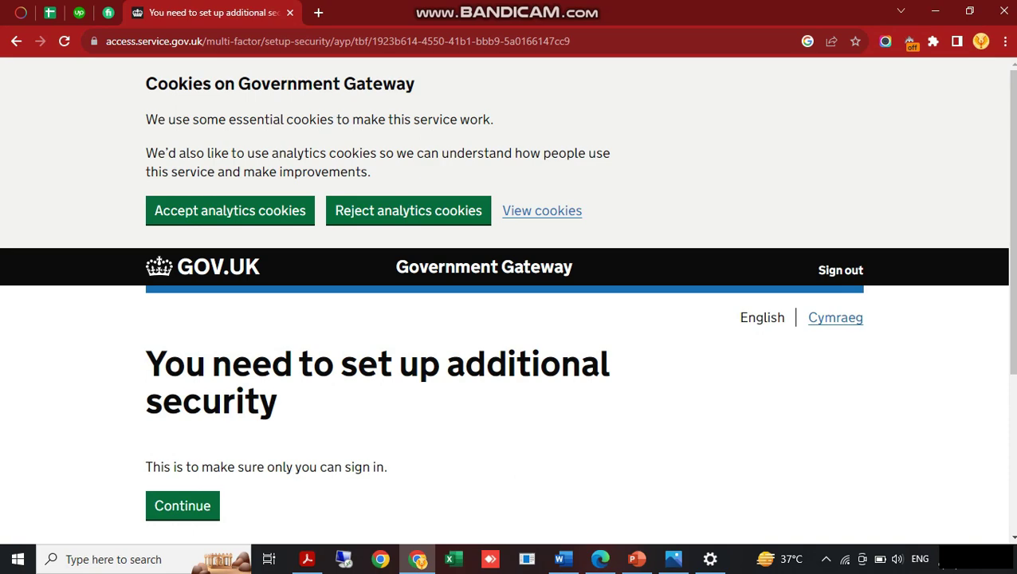
Choose 'Authenticator app for smartphone or tablet' as the access-code method and continue.
scroll(507, 311, down, 1)
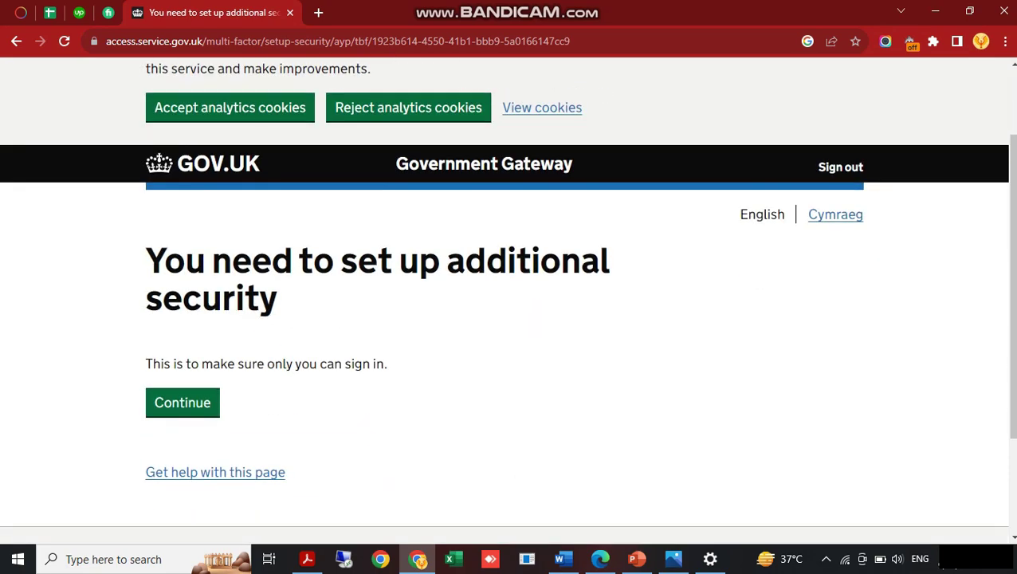
click(182, 403)
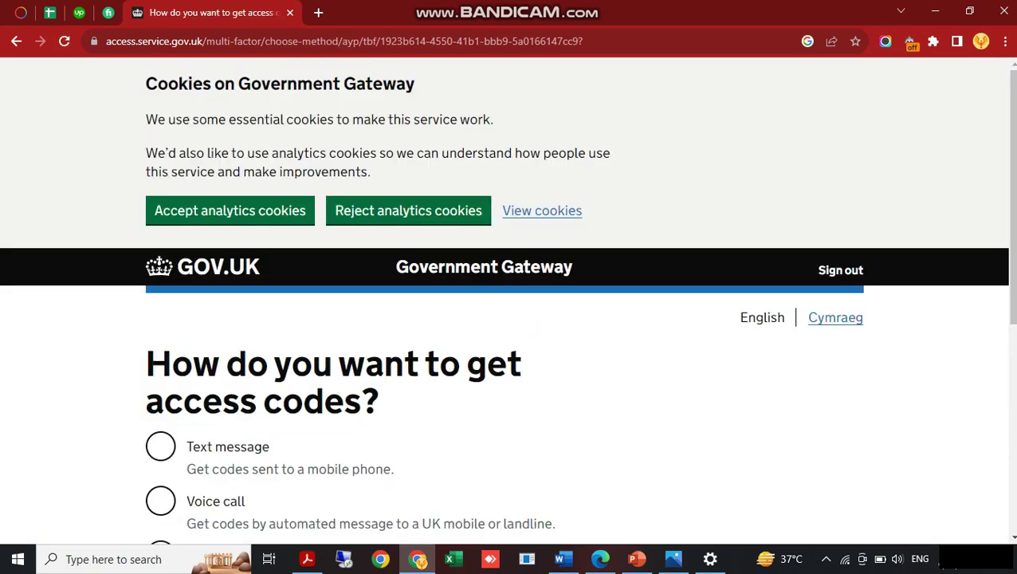
scroll(507, 311, down, 2)
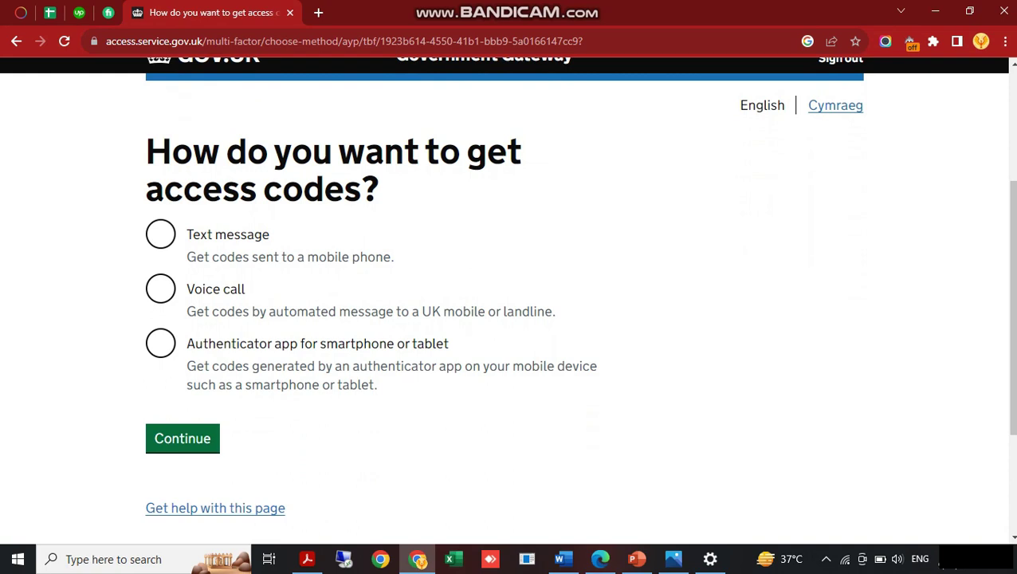
drag(187, 234, 244, 288)
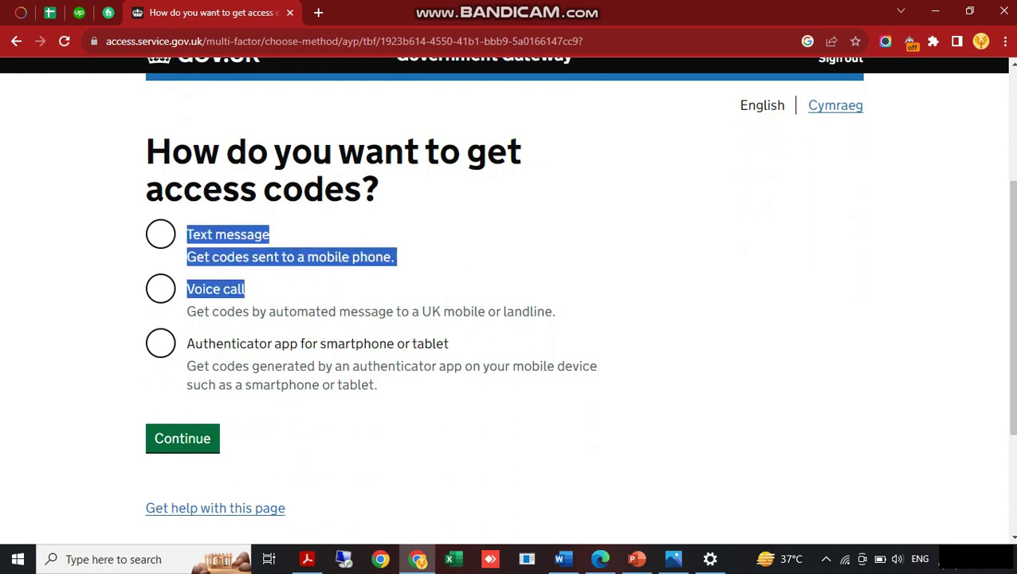
click(160, 343)
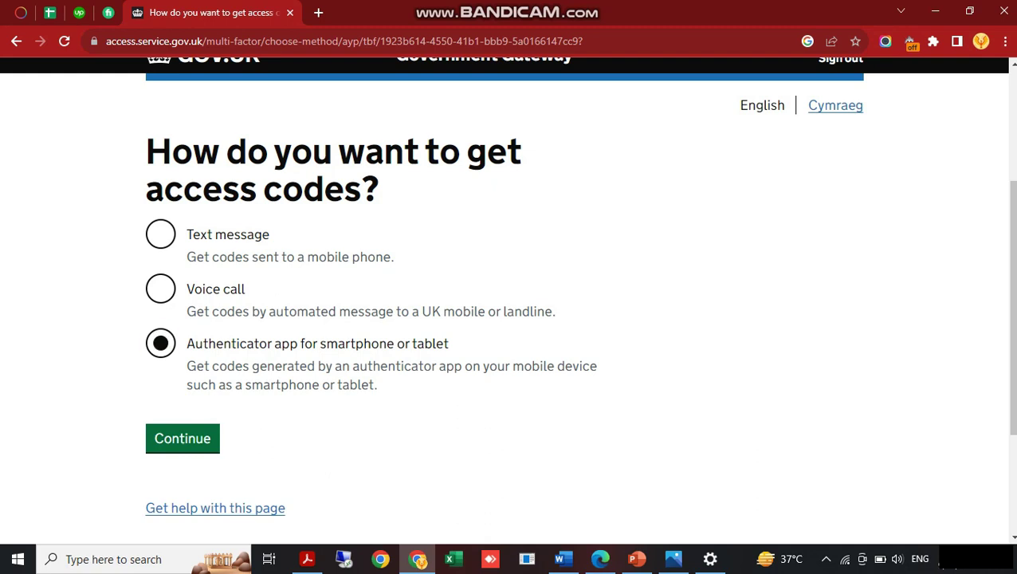
drag(186, 343, 239, 344)
click(370, 311)
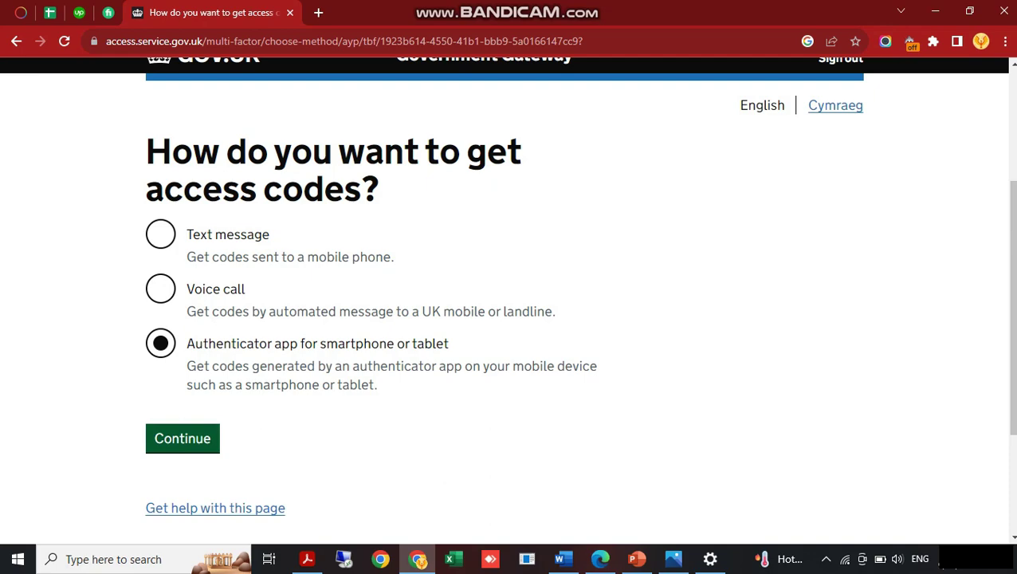
click(160, 322)
click(183, 416)
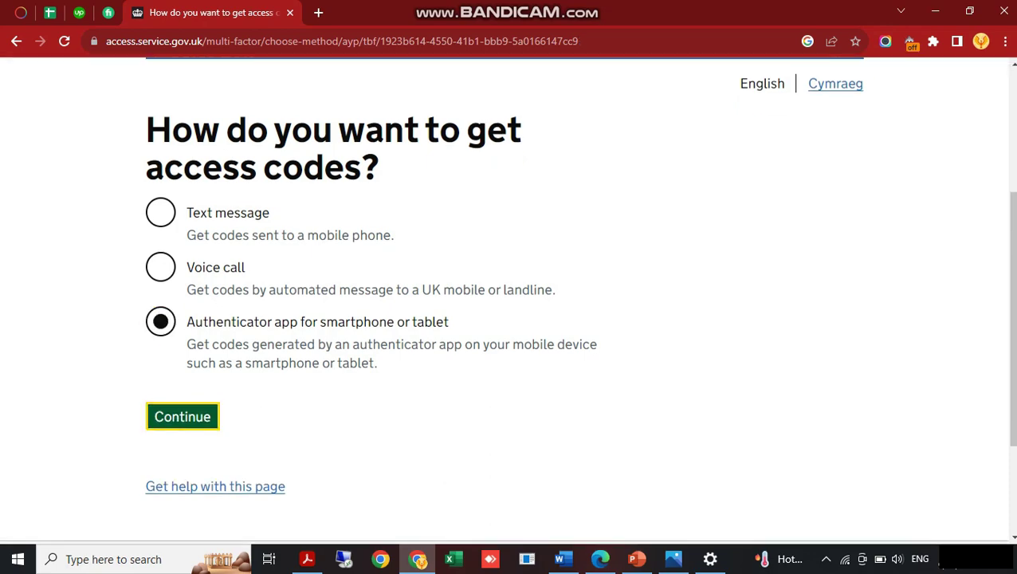
scroll(509, 294, down, 3)
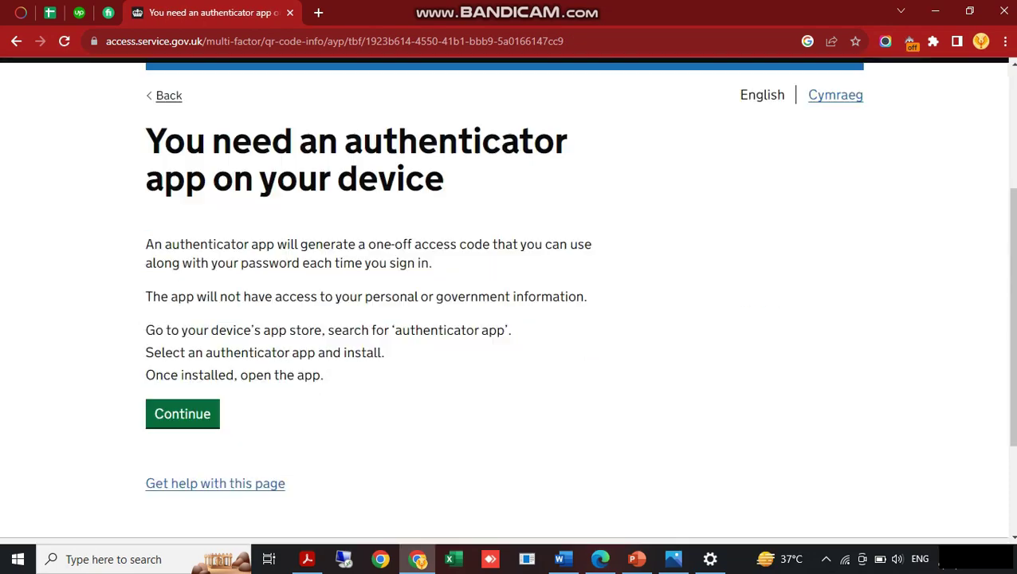
After adding the secret key to the app, submit its 6-digit access code.
key(Return)
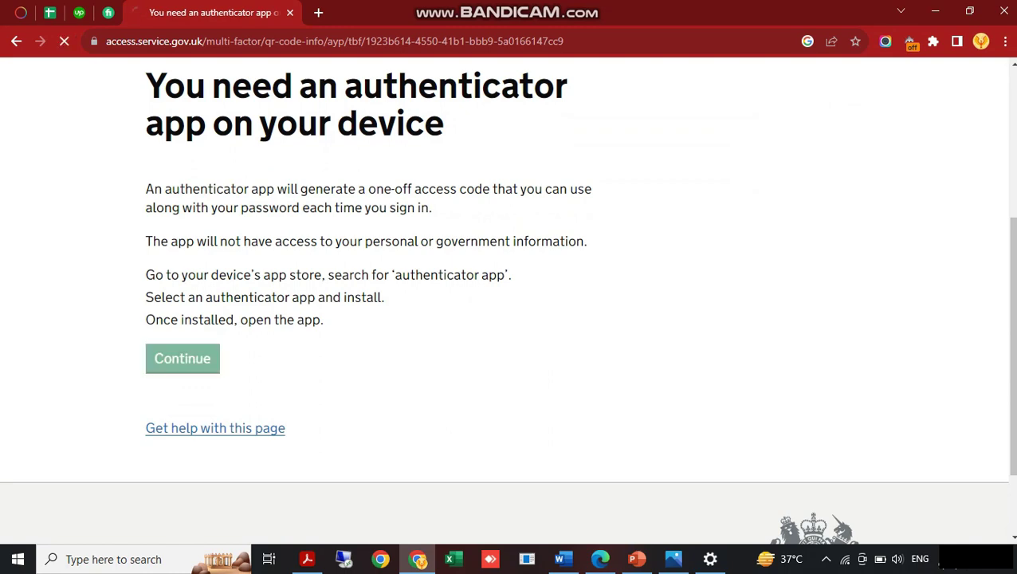
scroll(508, 303, down, 2)
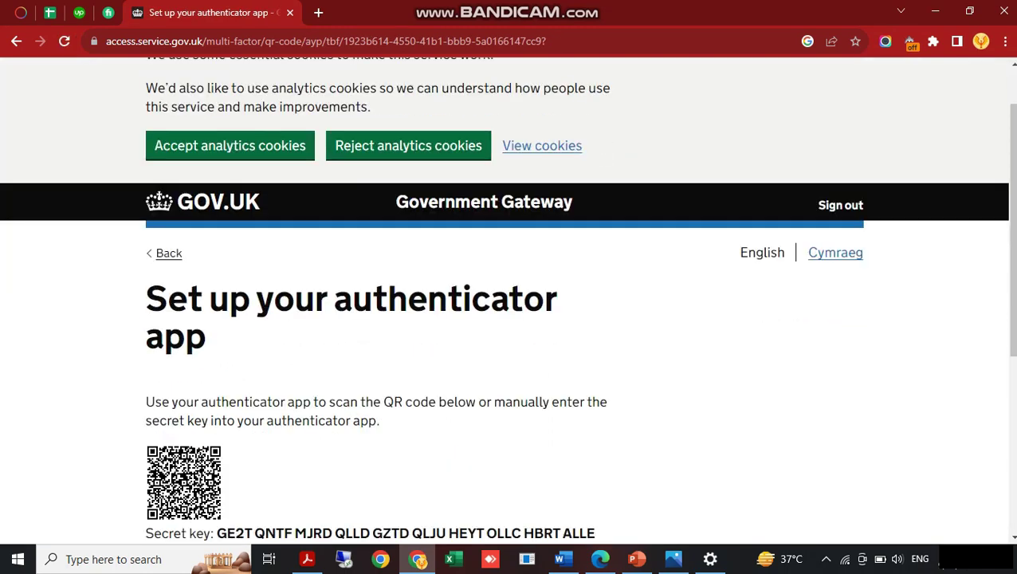
scroll(509, 300, down, 1)
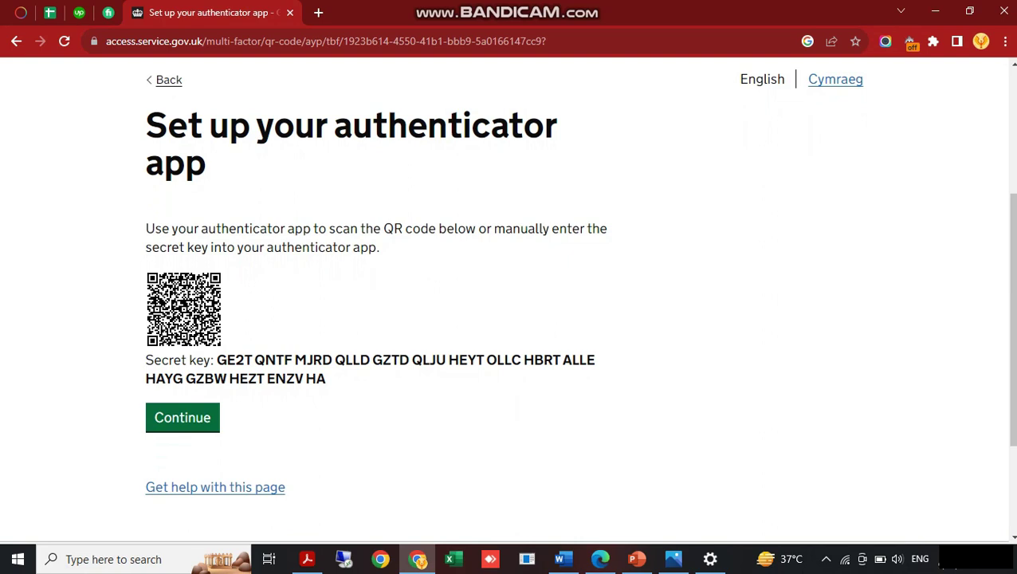
click(182, 417)
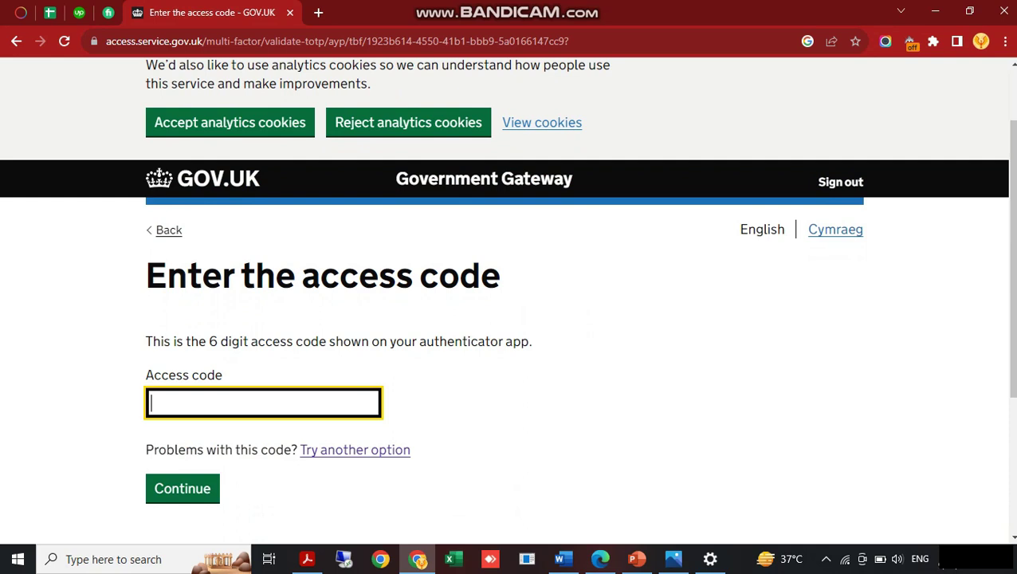
key(Tab)
key(Return)
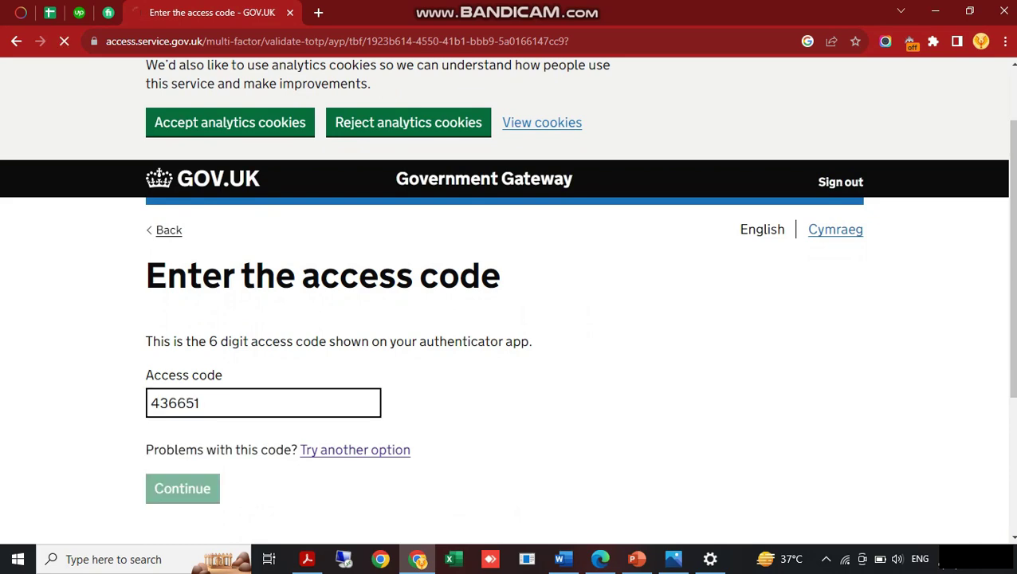
Give the authenticator app a name and continue past the security confirmation page.
scroll(507, 303, down, 2)
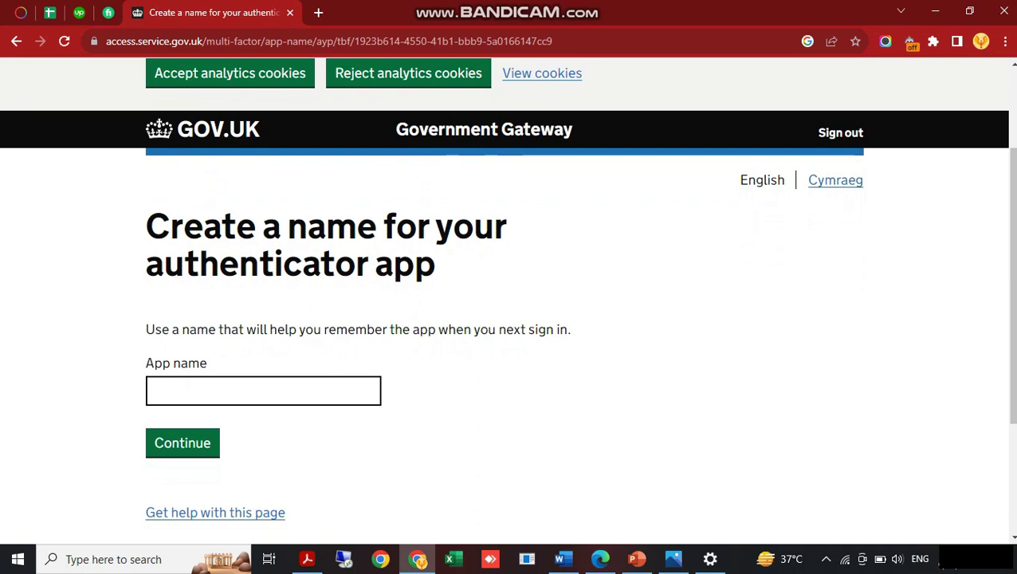
click(151, 392)
text(afaqs)
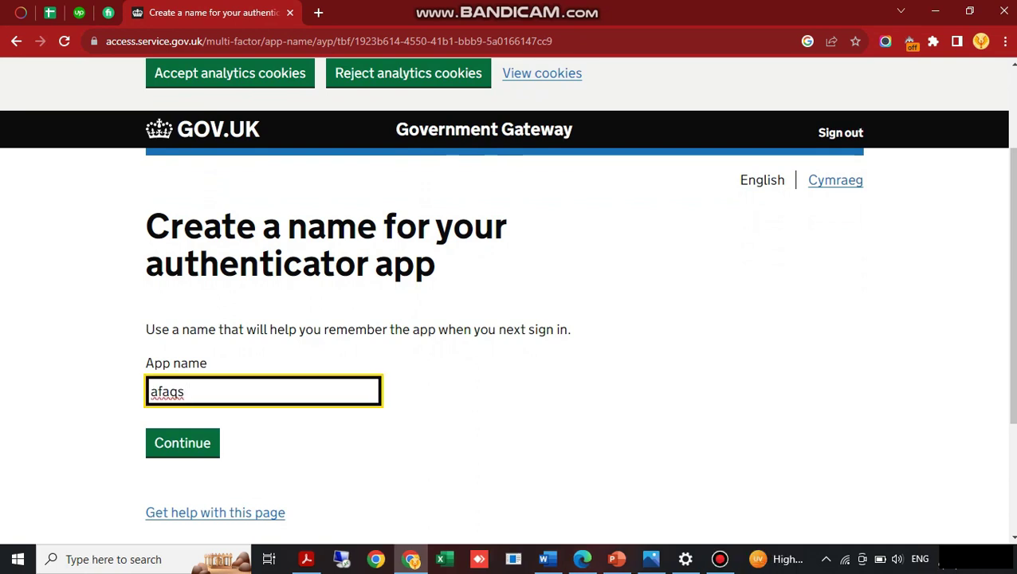
text( ltd)
key(Return)
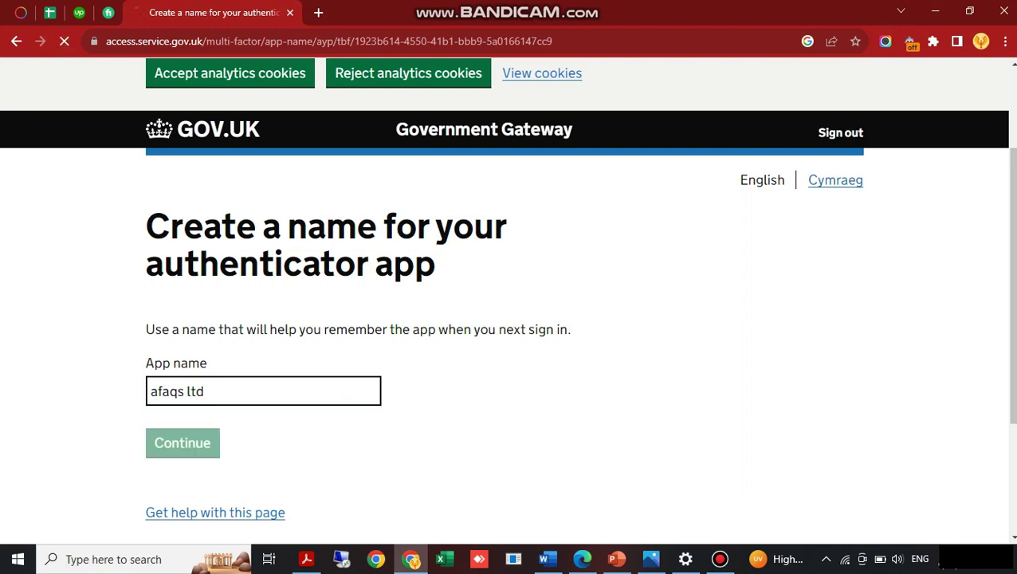
scroll(509, 307, down, 2)
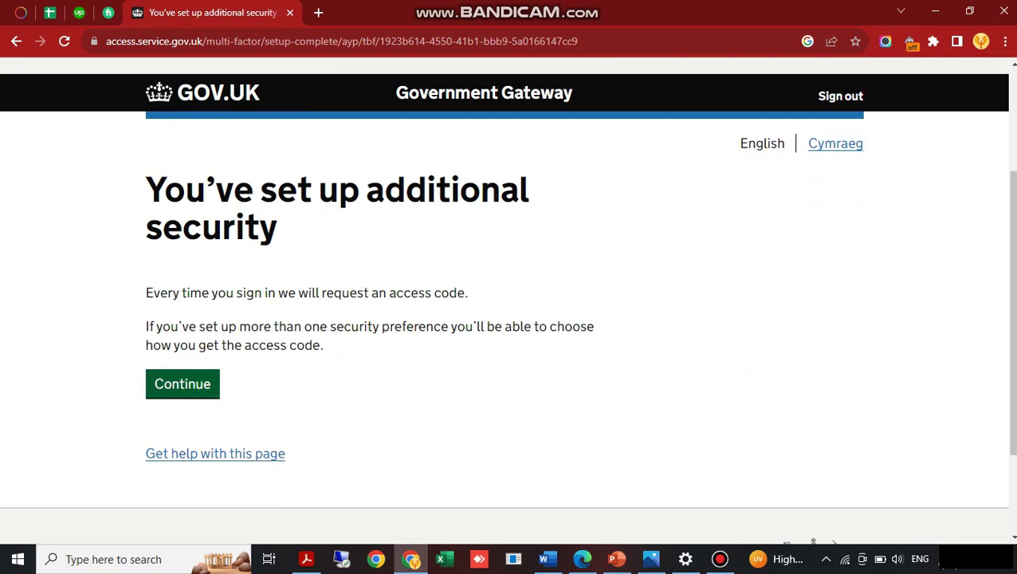
click(183, 383)
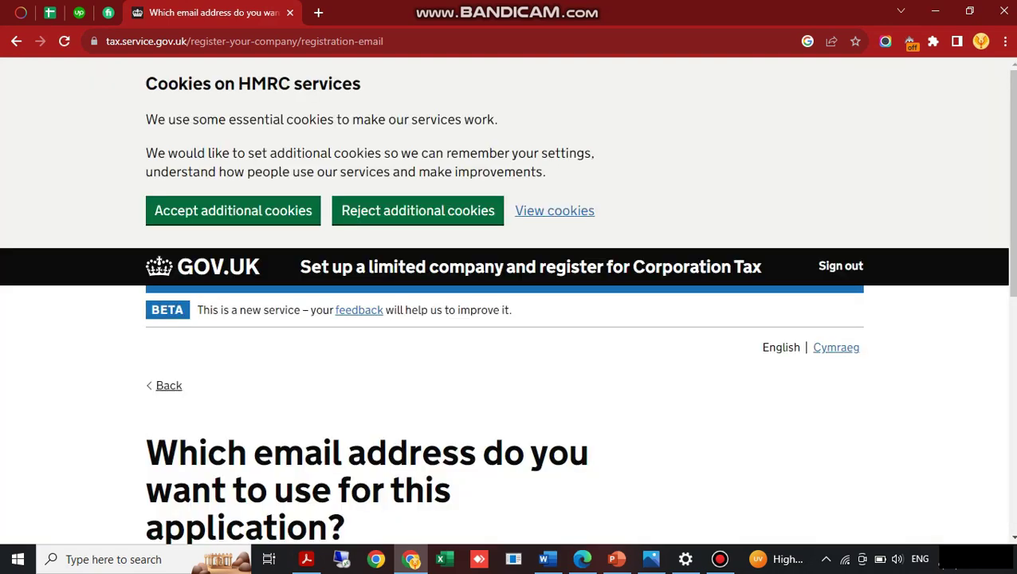
Use the account's existing email address for the application.
scroll(509, 319, down, 4)
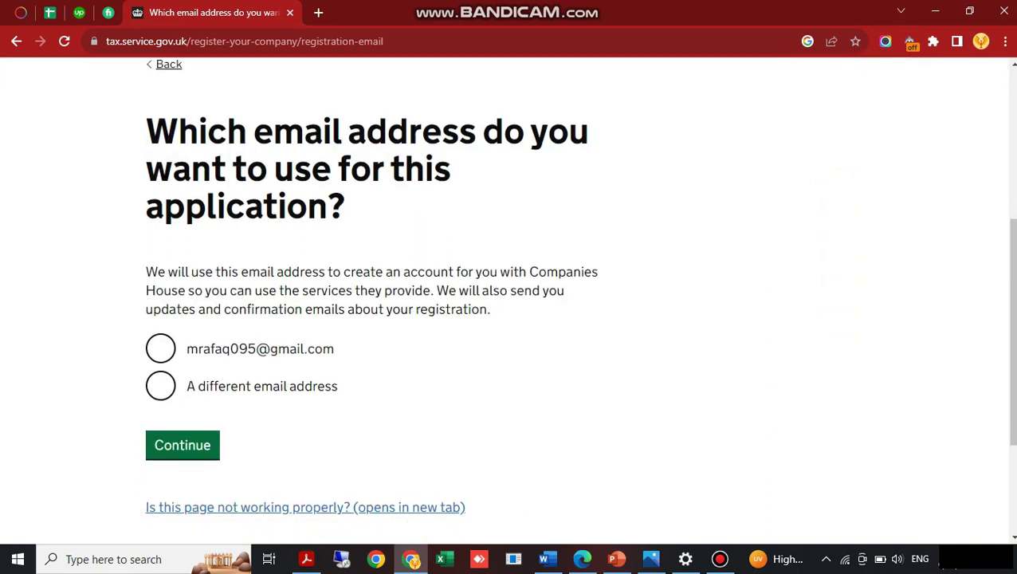
key(Tab)
key(space)
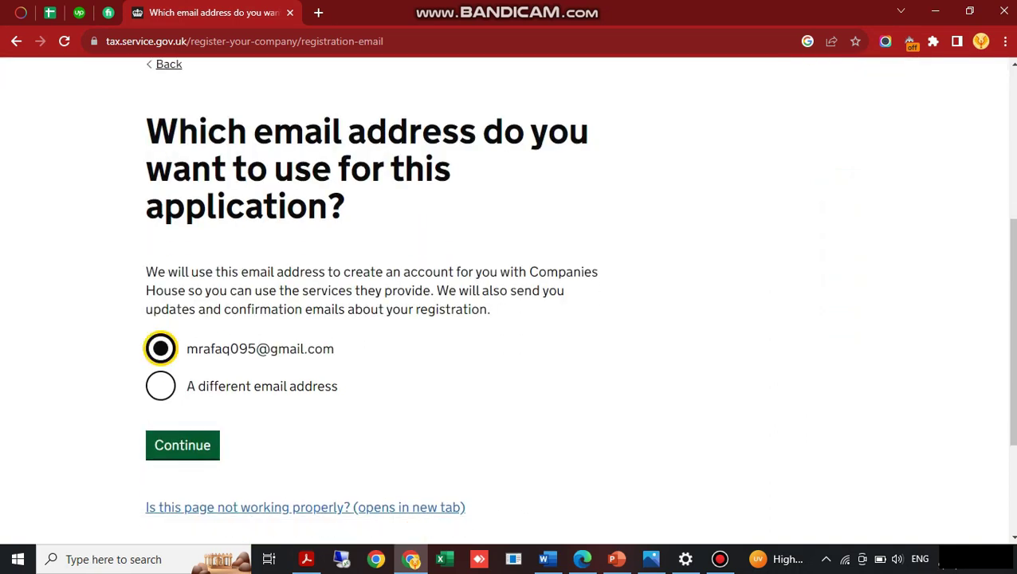
key(Tab)
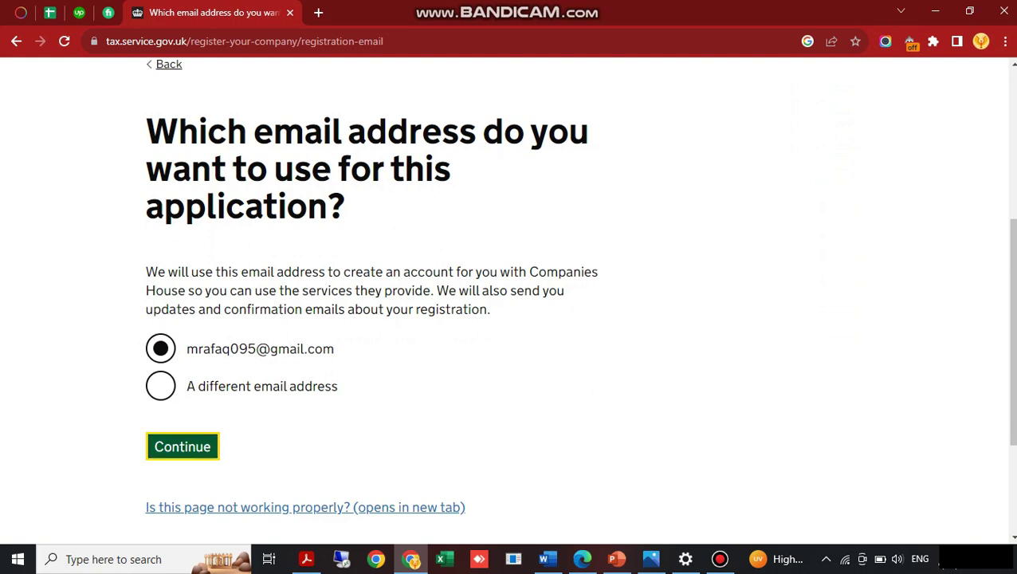
key(Return)
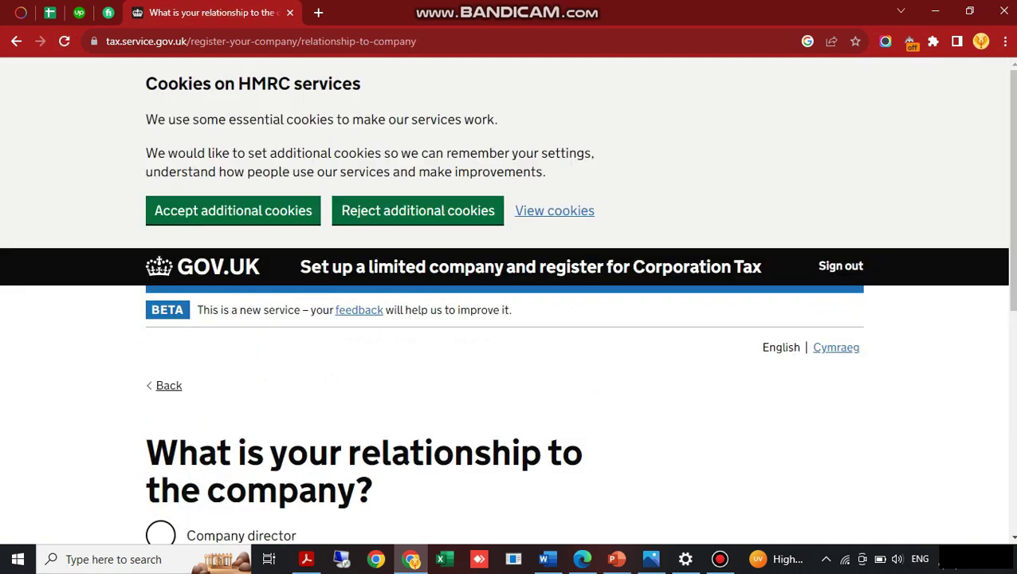
Select 'Company director' as the relationship to the company and save.
scroll(508, 301, down, 2)
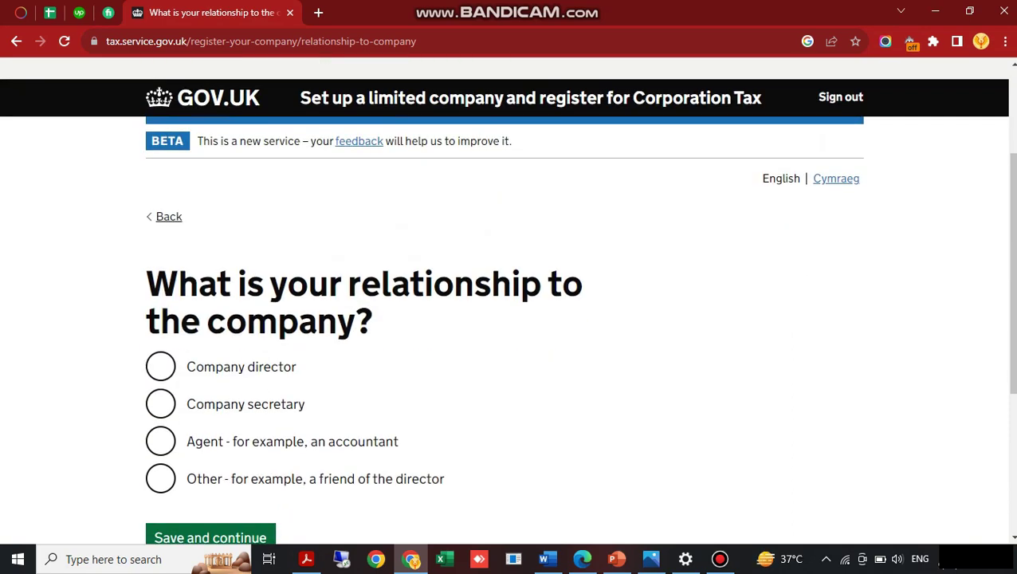
scroll(509, 300, down, 1)
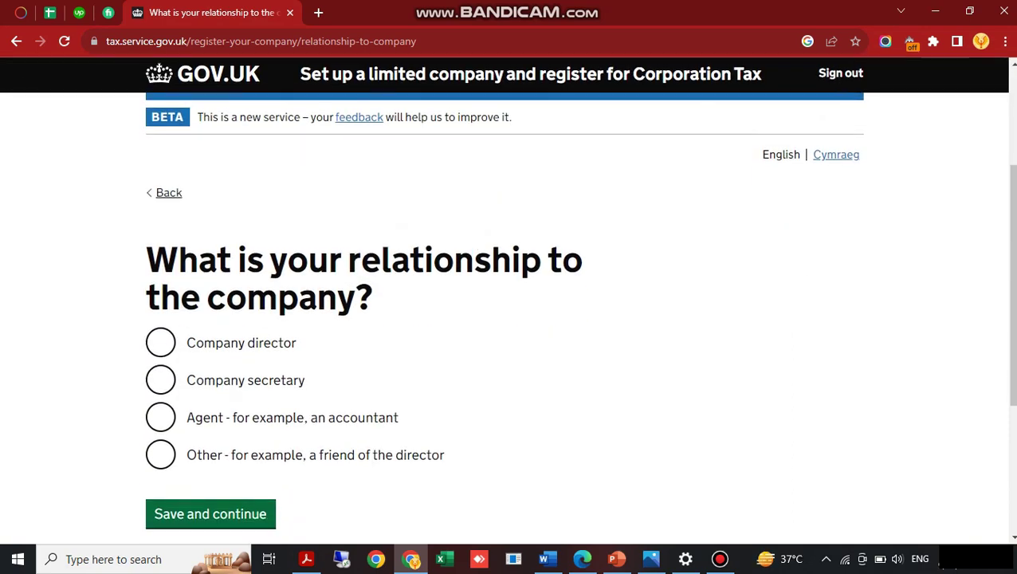
key(Tab)
key(space)
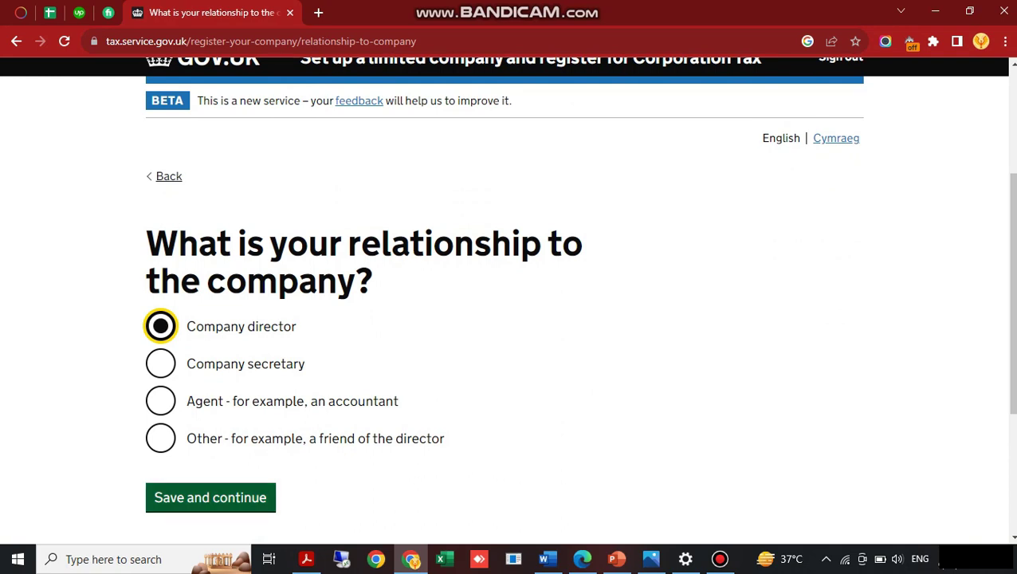
key(Tab)
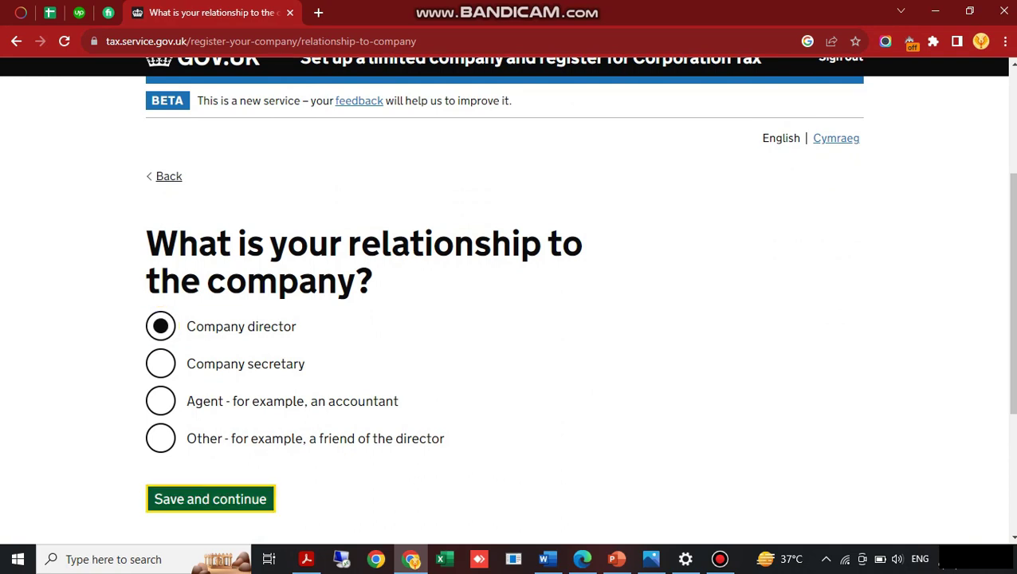
key(Return)
scroll(507, 291, down, 2)
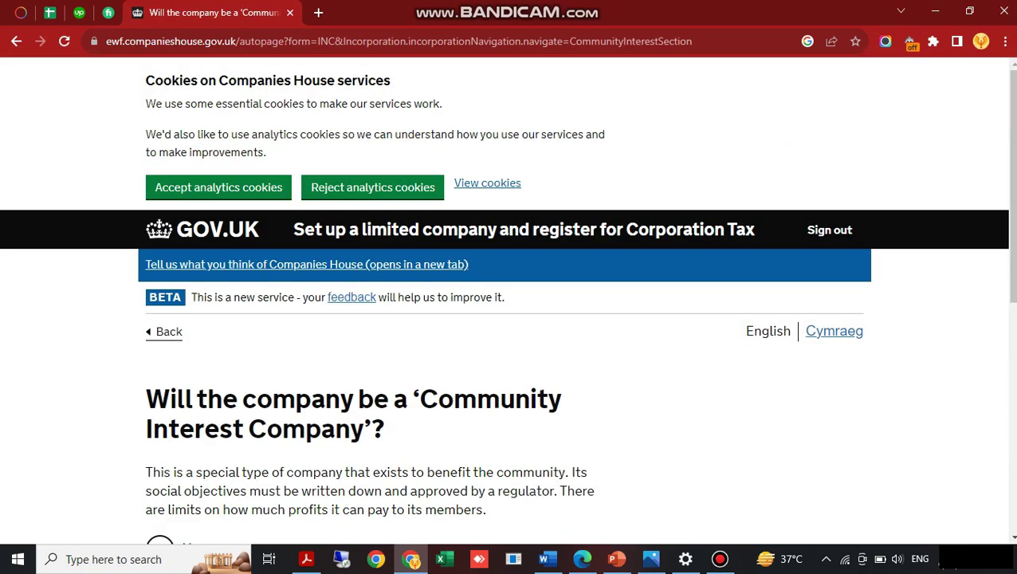
Answer No to the Community Interest Company question and save.
scroll(507, 303, down, 2)
key(Tab)
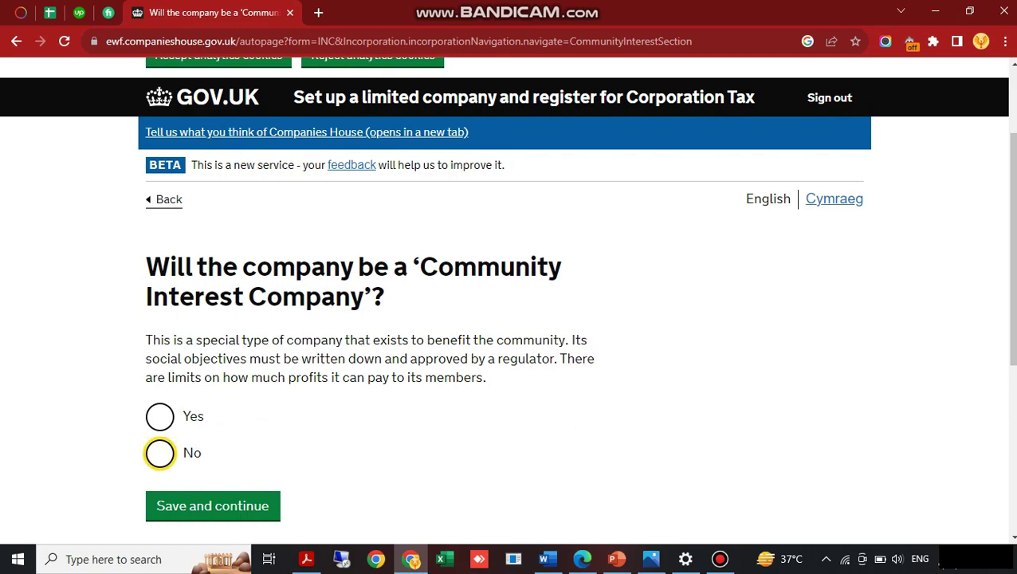
key(space)
key(Tab)
key(Return)
Choose 'Limited by shares' as the company type and save.
scroll(507, 302, down, 2)
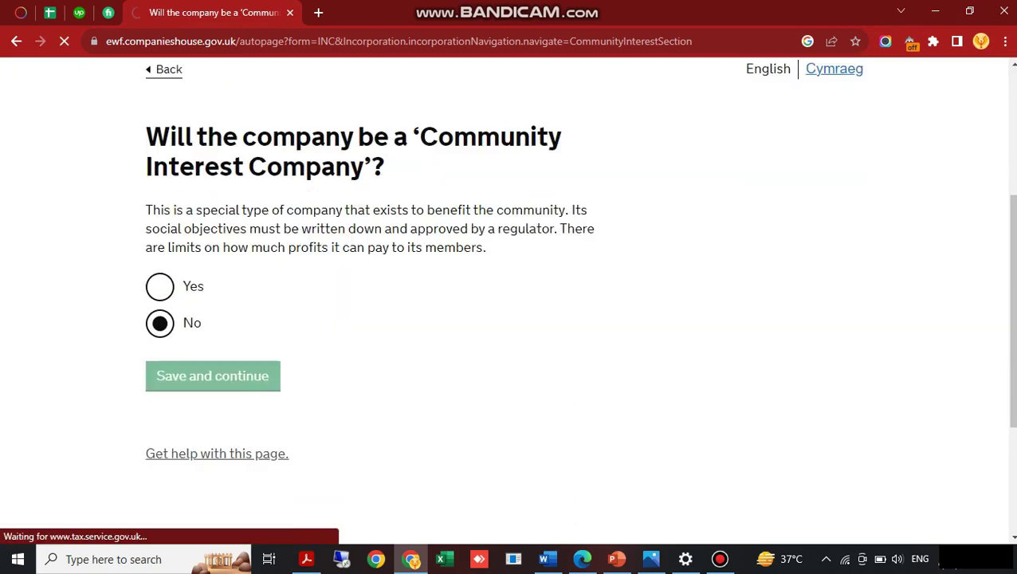
scroll(507, 303, down, 5)
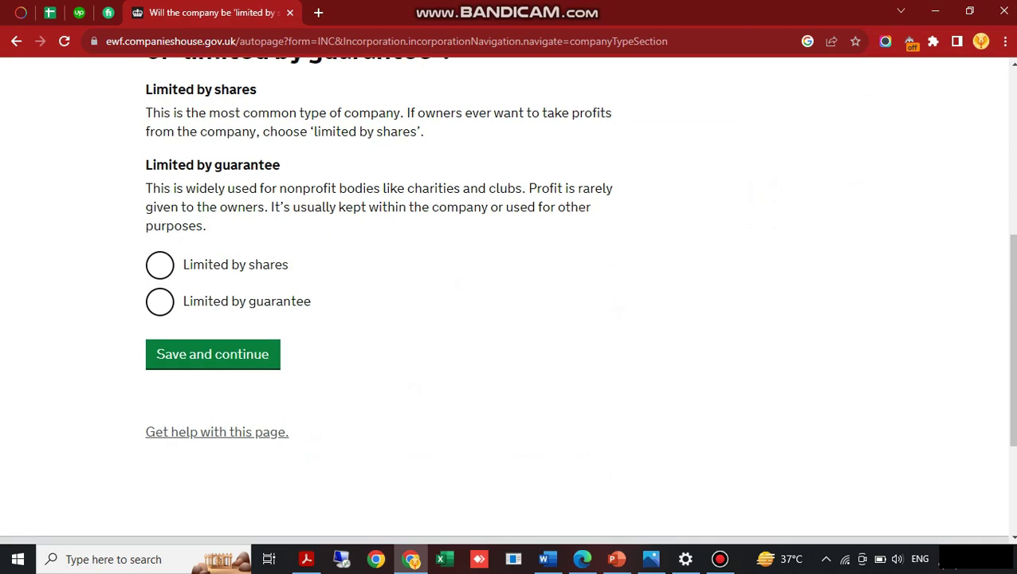
key(Tab)
key(space)
key(Return)
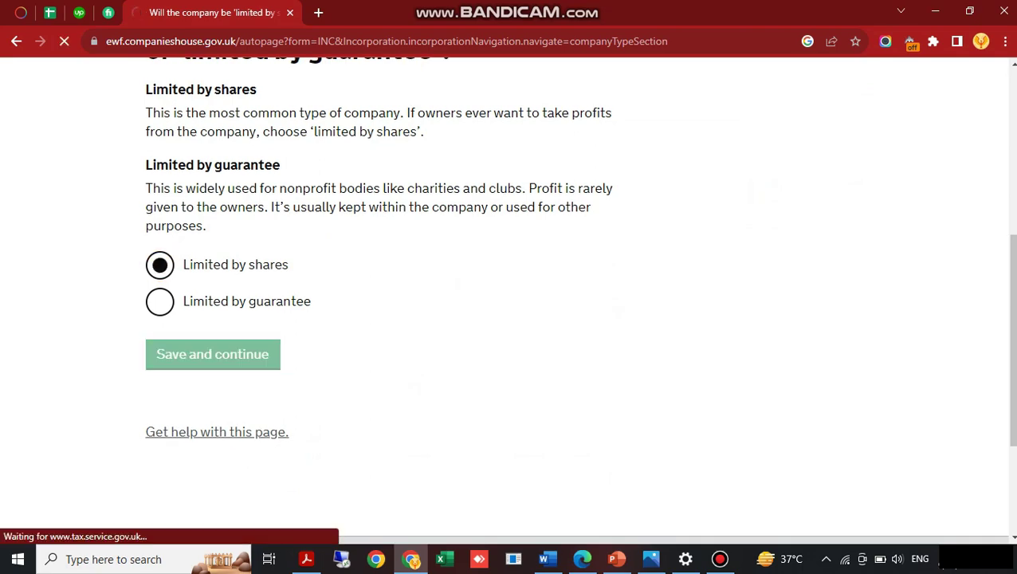
scroll(506, 303, down, 2)
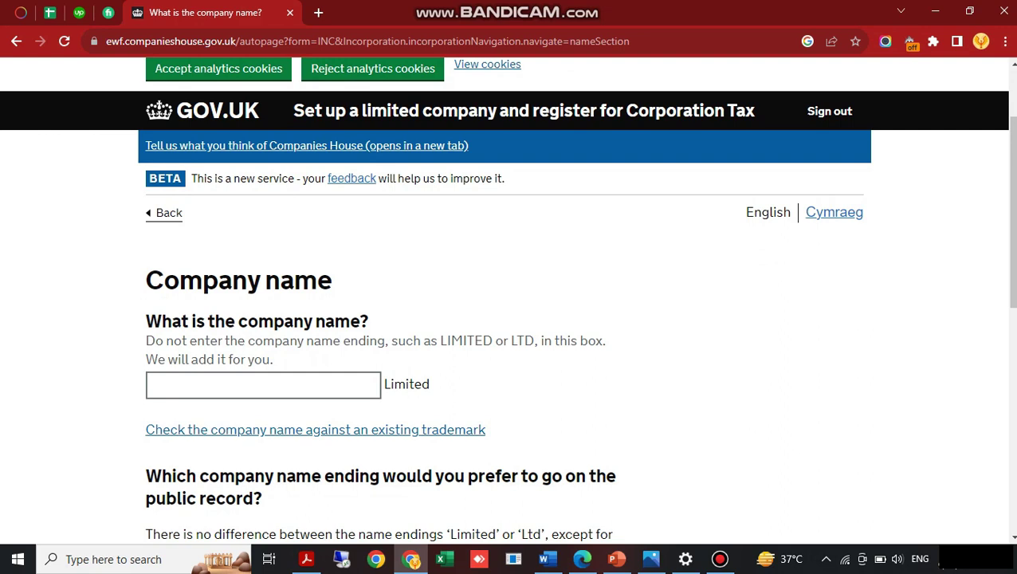
Paste 'AB Sky' as the company name, pick the 'Ltd' ending, and save.
click(263, 384)
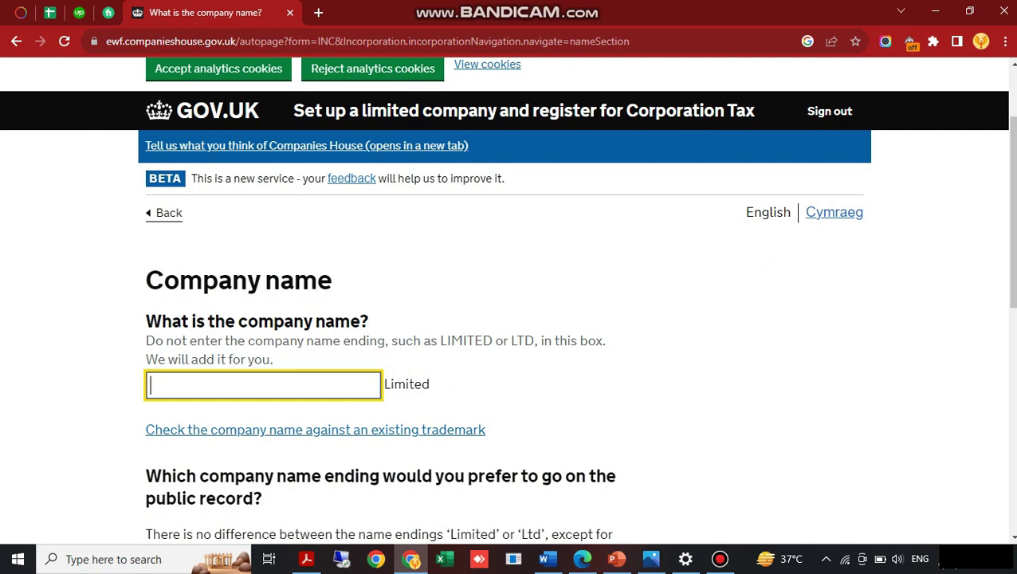
text(AB Sky)
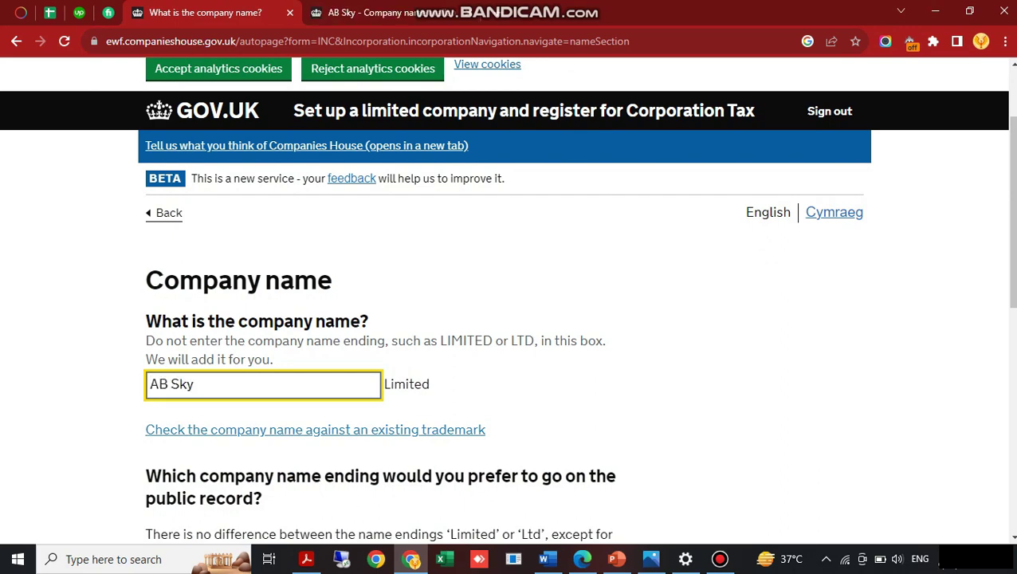
scroll(507, 299, down, 5)
scroll(507, 301, up, 1)
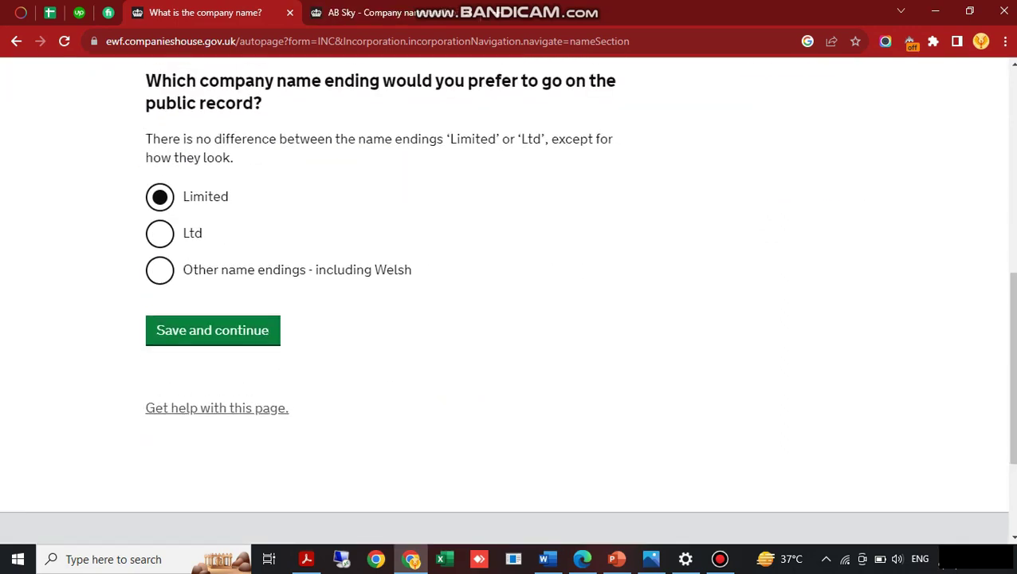
click(160, 232)
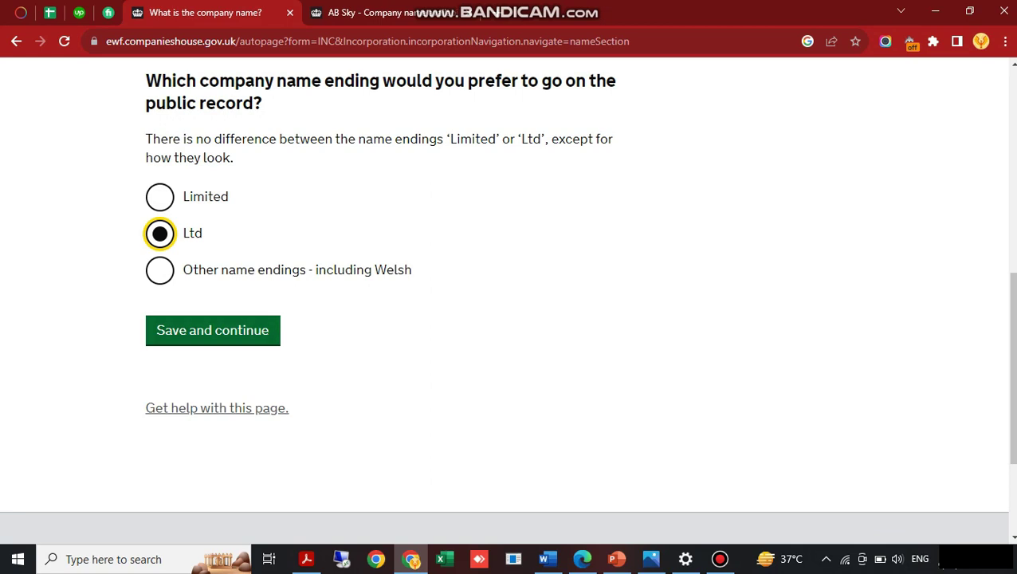
click(212, 330)
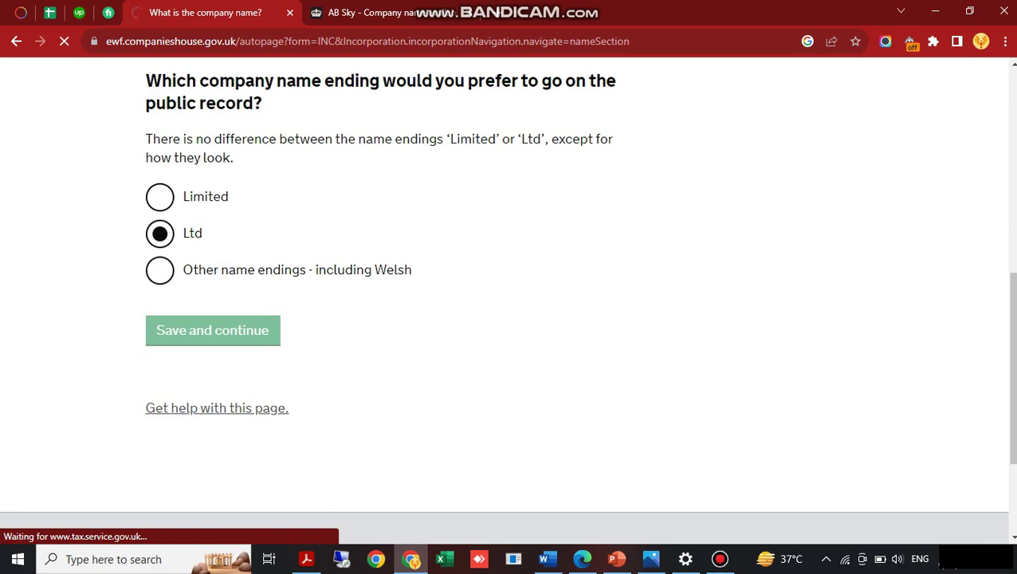
scroll(506, 303, down, 4)
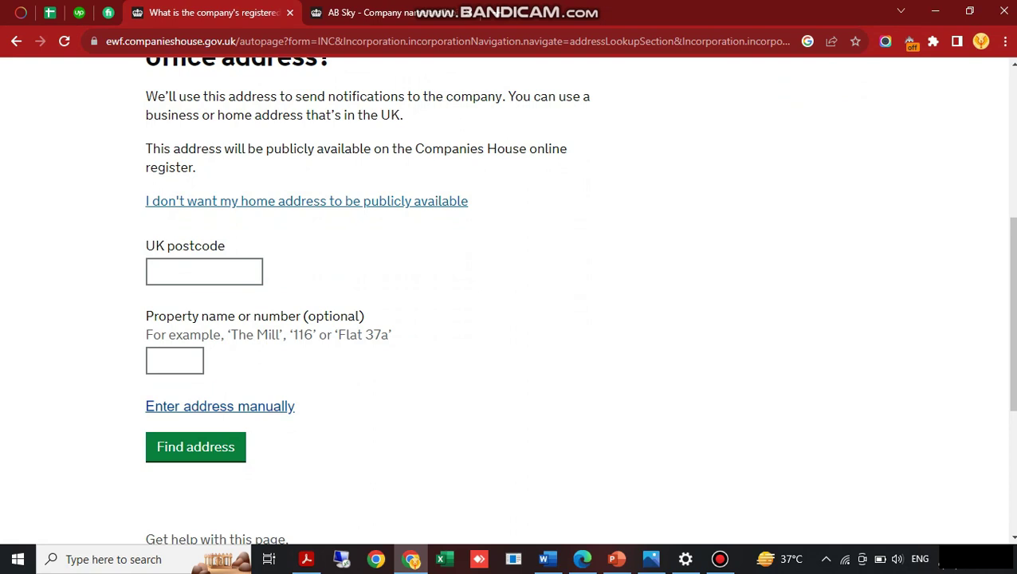
Switch the registered office address to manual entry.
drag(146, 406, 294, 406)
click(335, 405)
click(220, 406)
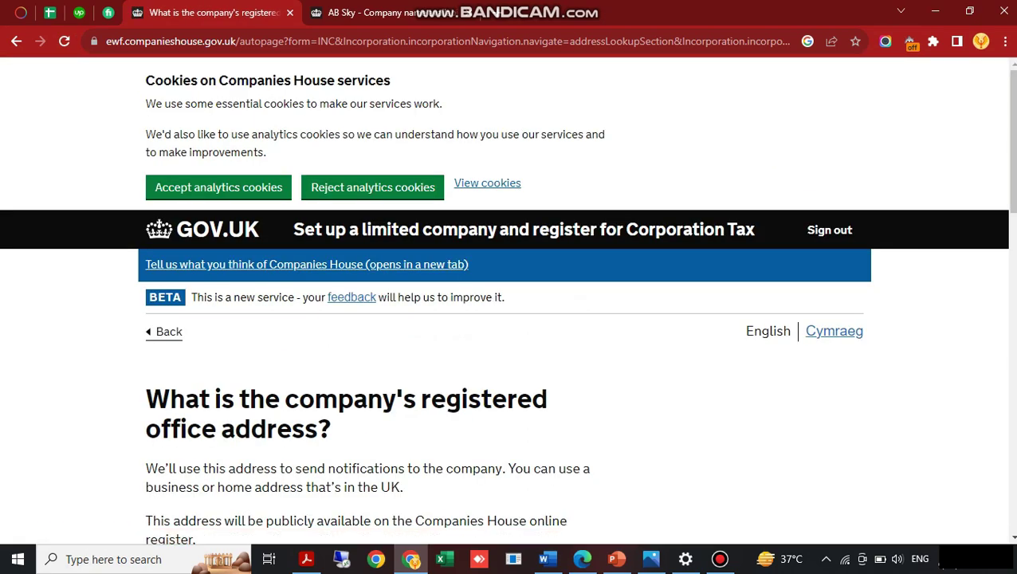
scroll(506, 300, down, 5)
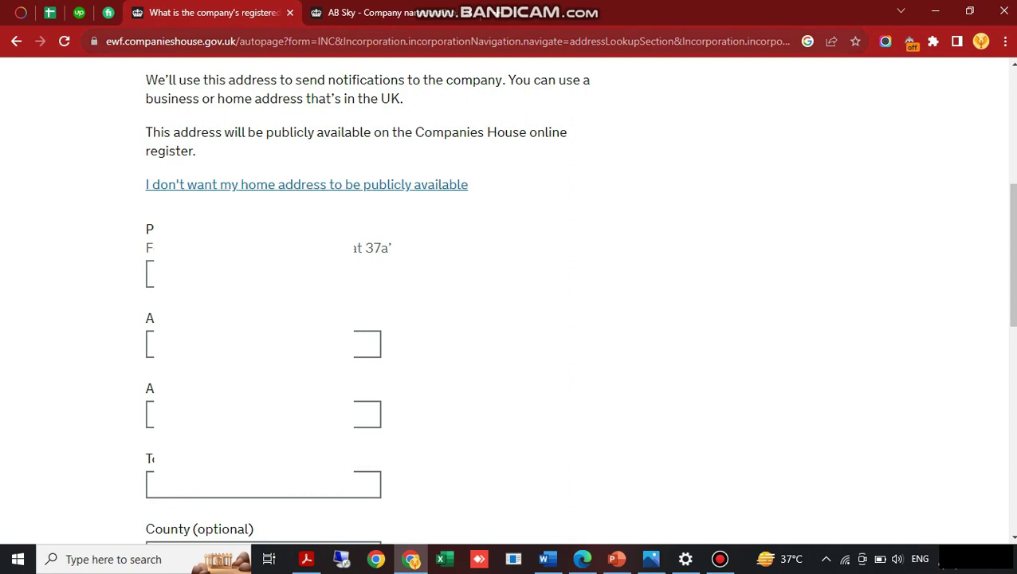
Fill in the postcode and the United Kingdom as country, then save and confirm the address.
key(Tab)
text(S)
key(Tab)
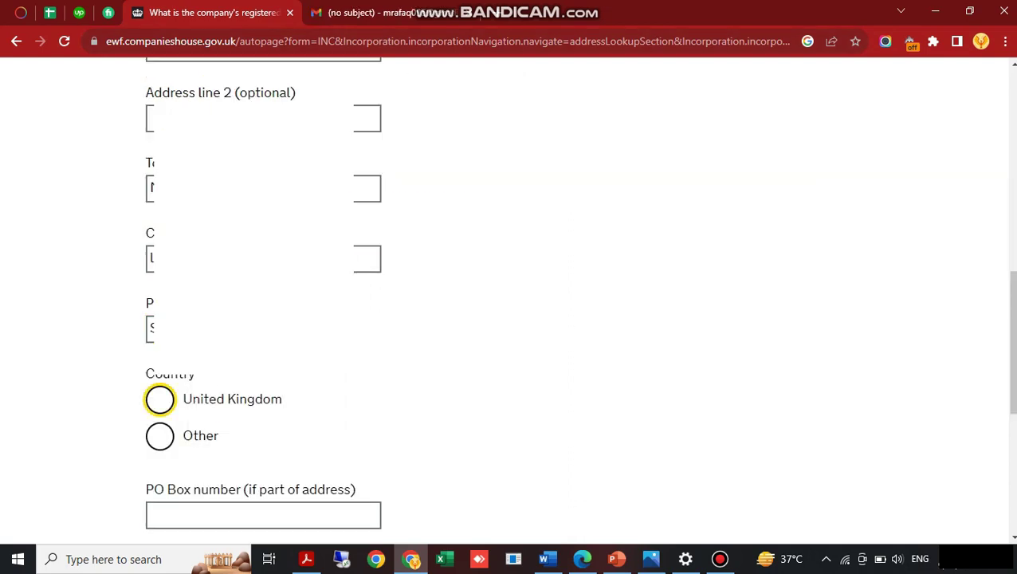
key(space)
scroll(509, 303, down, 2)
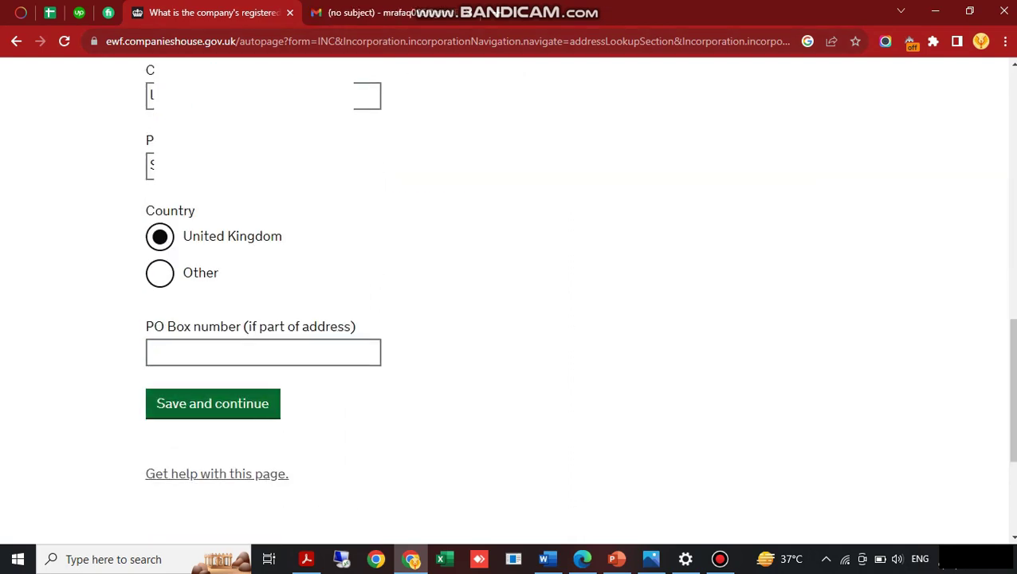
key(Return)
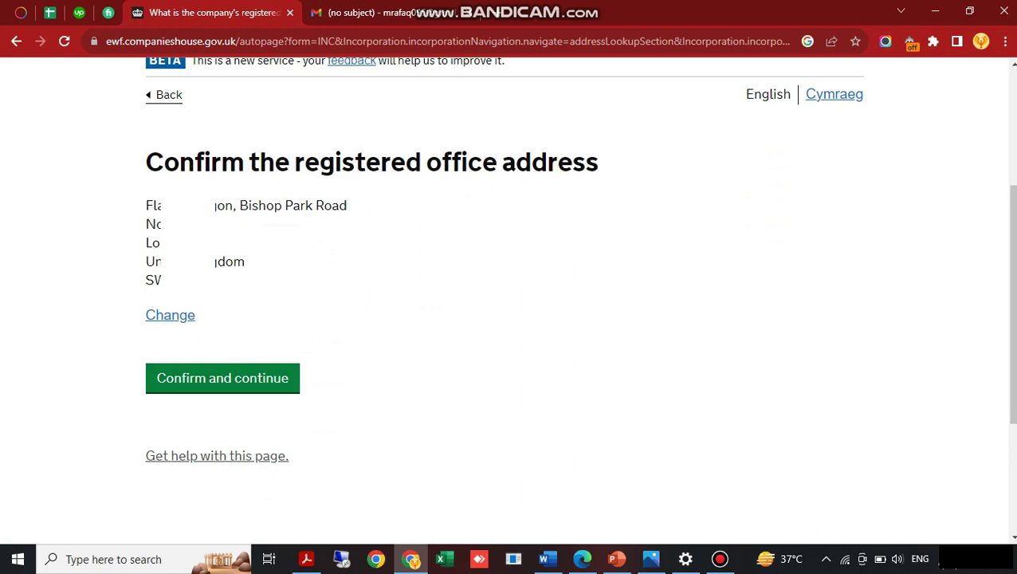
click(223, 379)
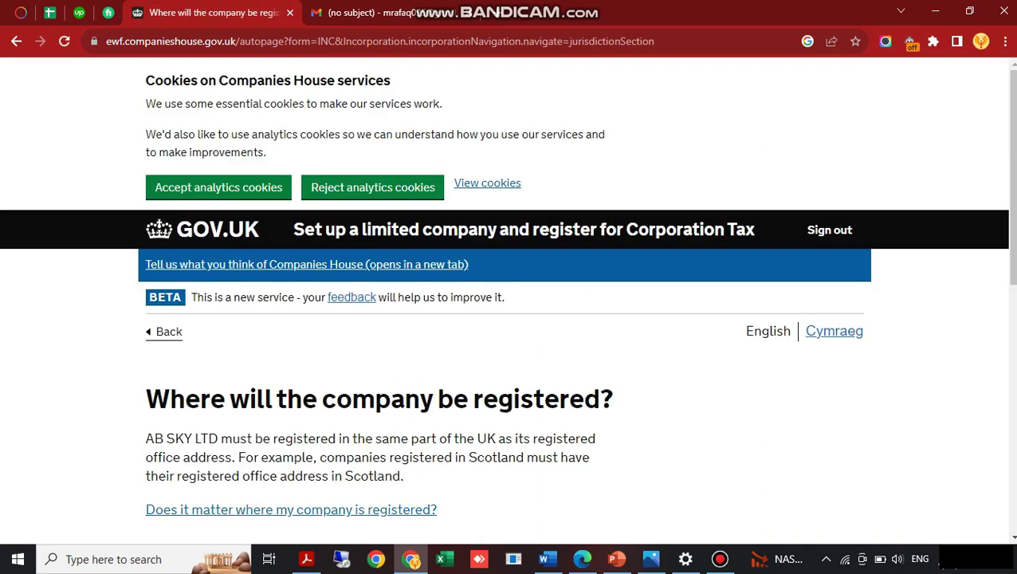
scroll(509, 299, down, 4)
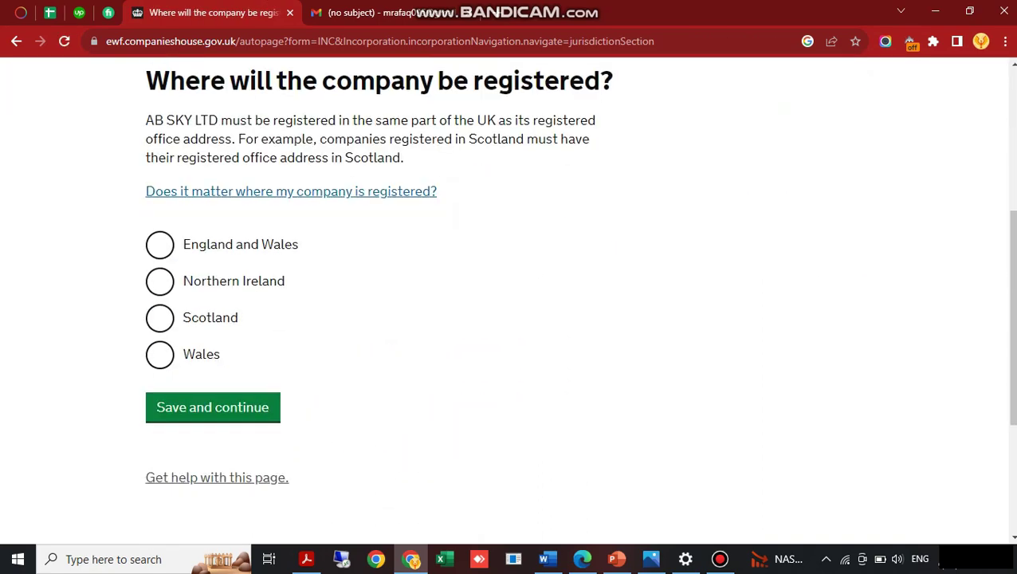
Choose England and Wales as the company's registration jurisdiction and save.
click(160, 244)
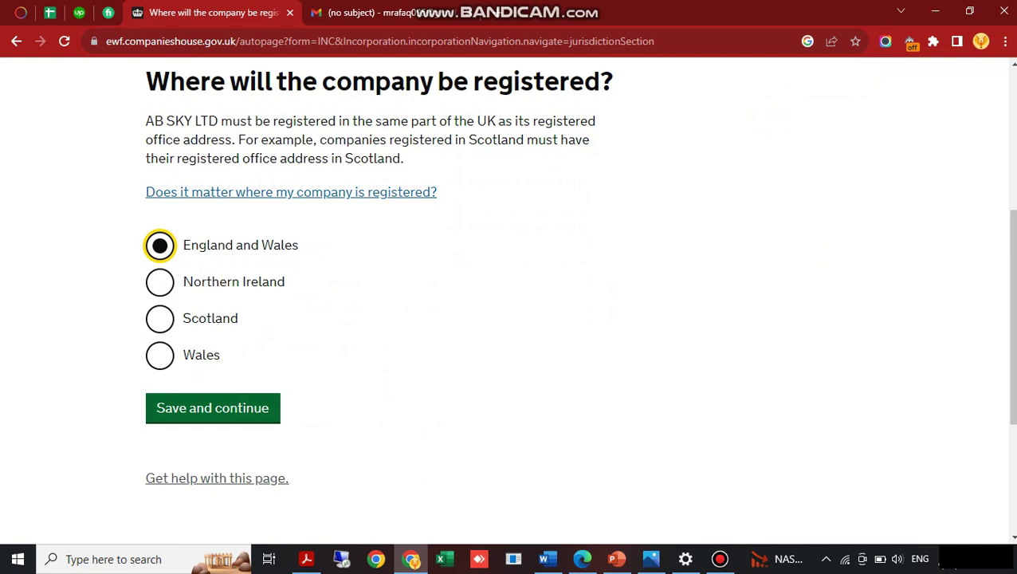
key(Tab)
key(Return)
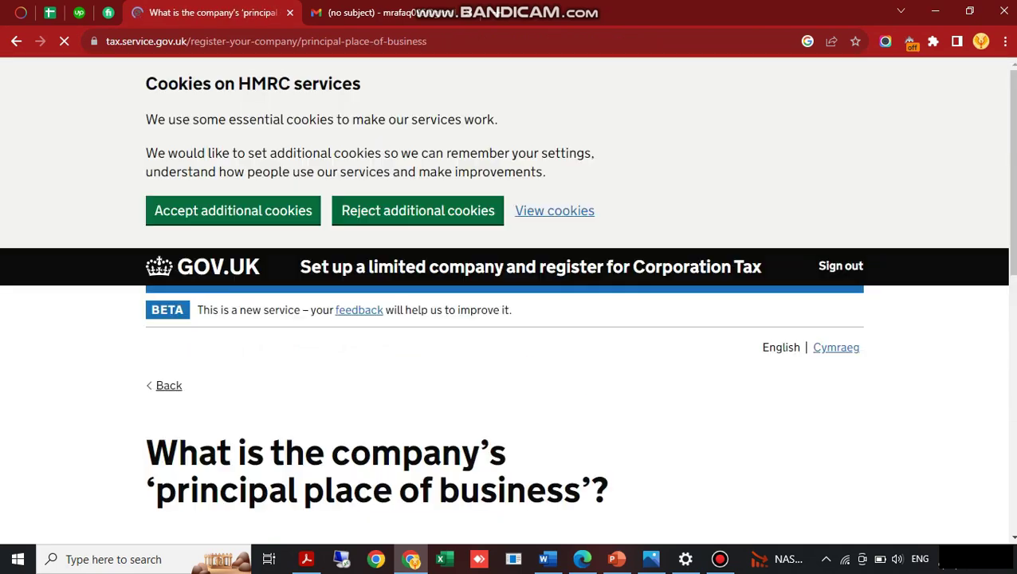
Set the existing address as the principal place of business and save.
scroll(507, 300, down, 2)
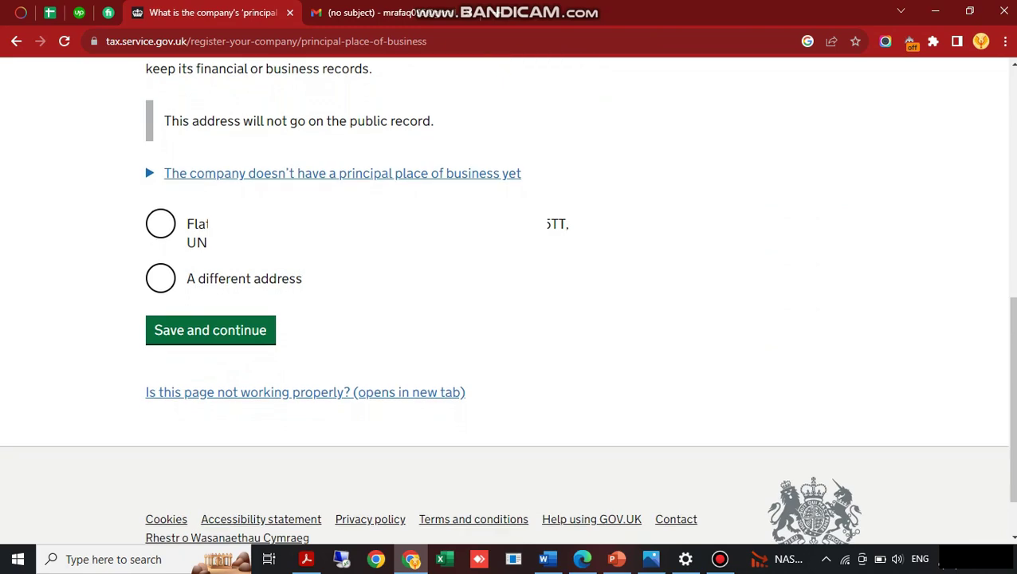
click(160, 223)
scroll(506, 301, up, 3)
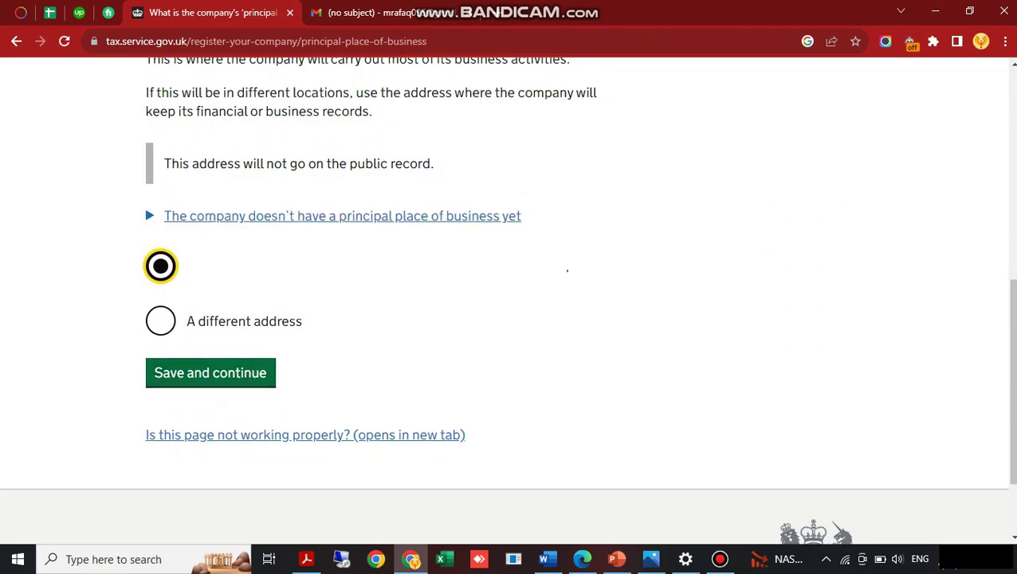
scroll(507, 301, down, 3)
key(Tab)
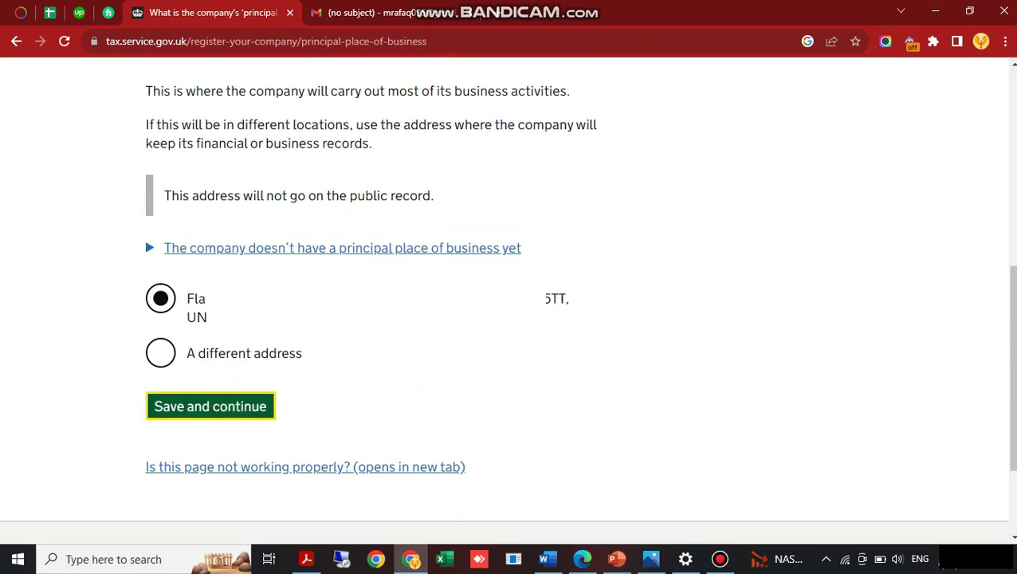
key(Return)
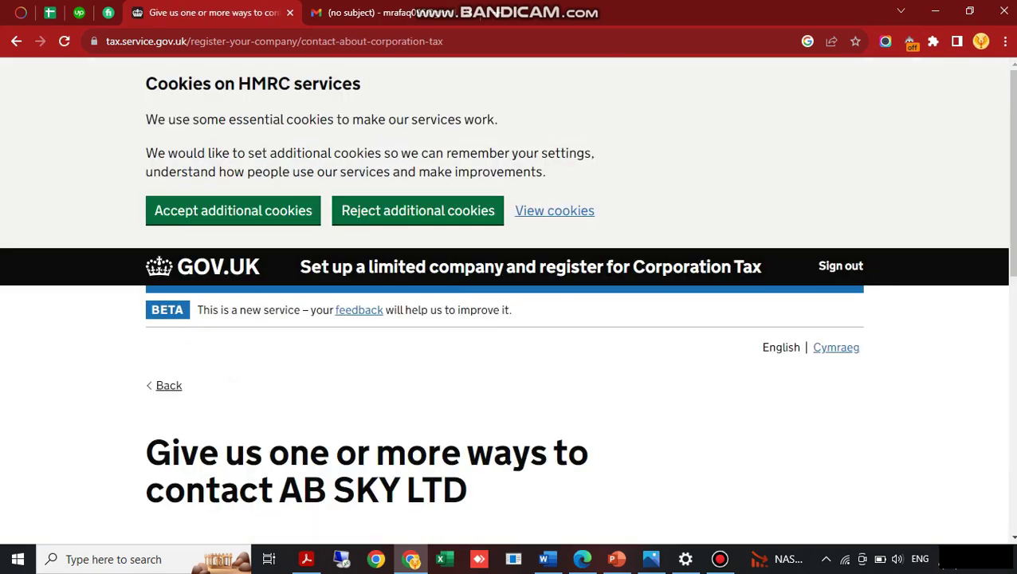
Fill the contact number from the saved suggestion, leave the other number blank, and submit.
scroll(507, 300, down, 5)
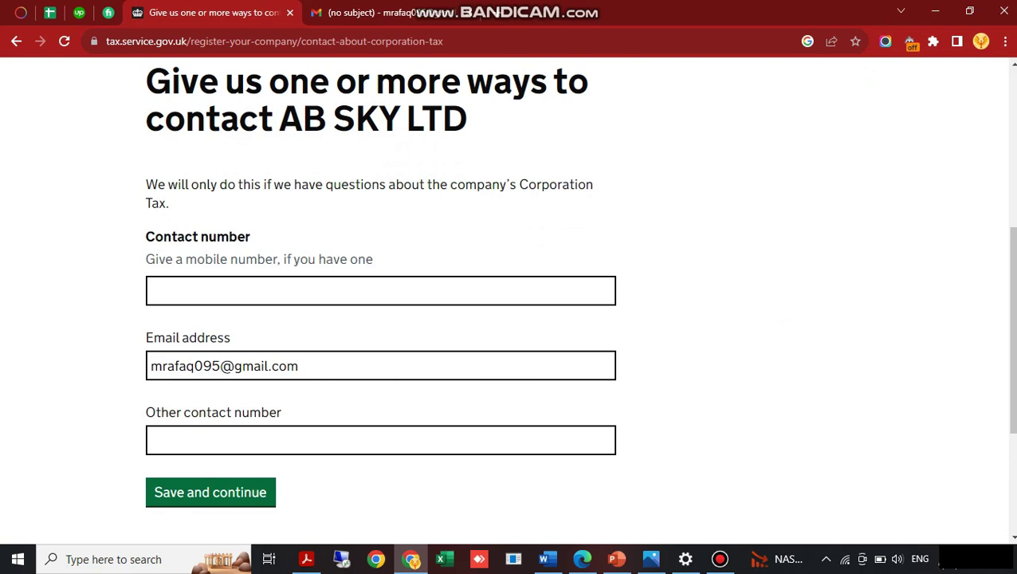
click(239, 291)
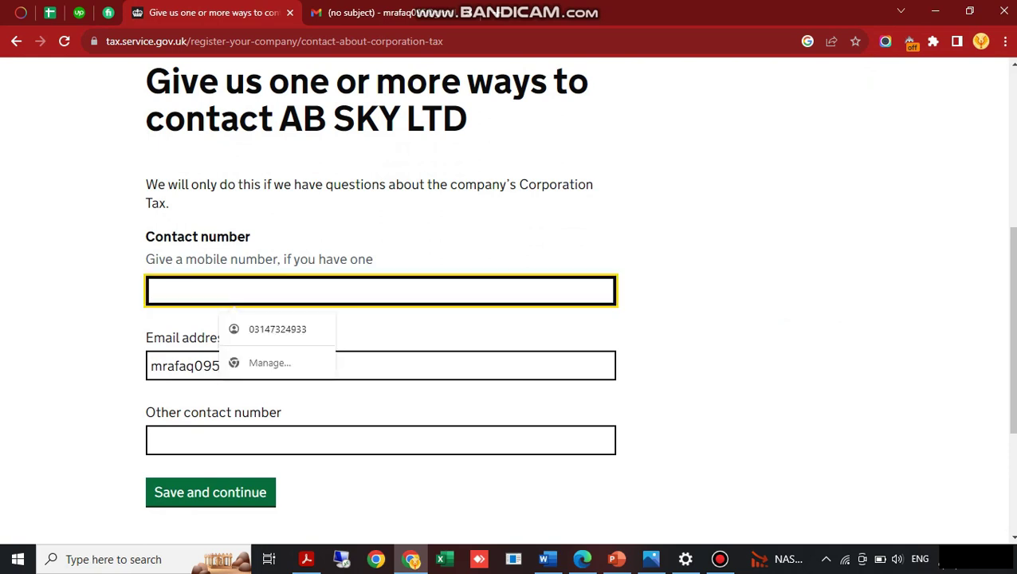
key(Down)
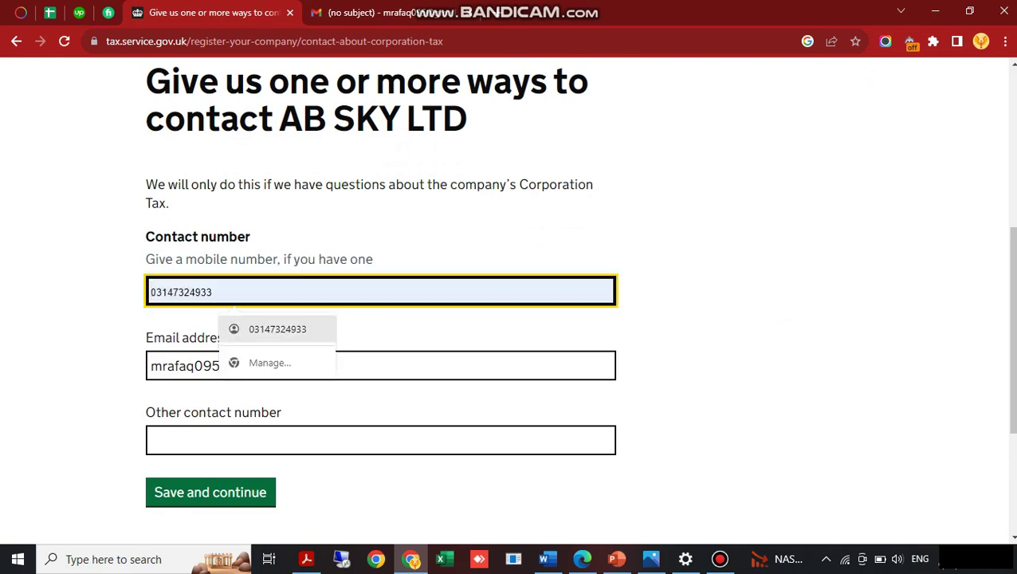
key(Return)
click(239, 440)
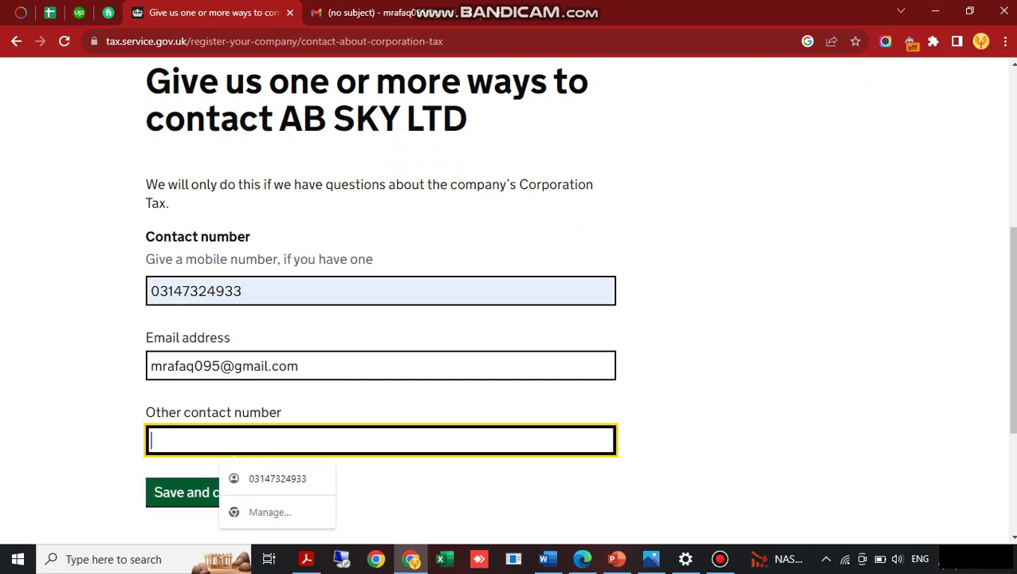
key(Tab)
key(Return)
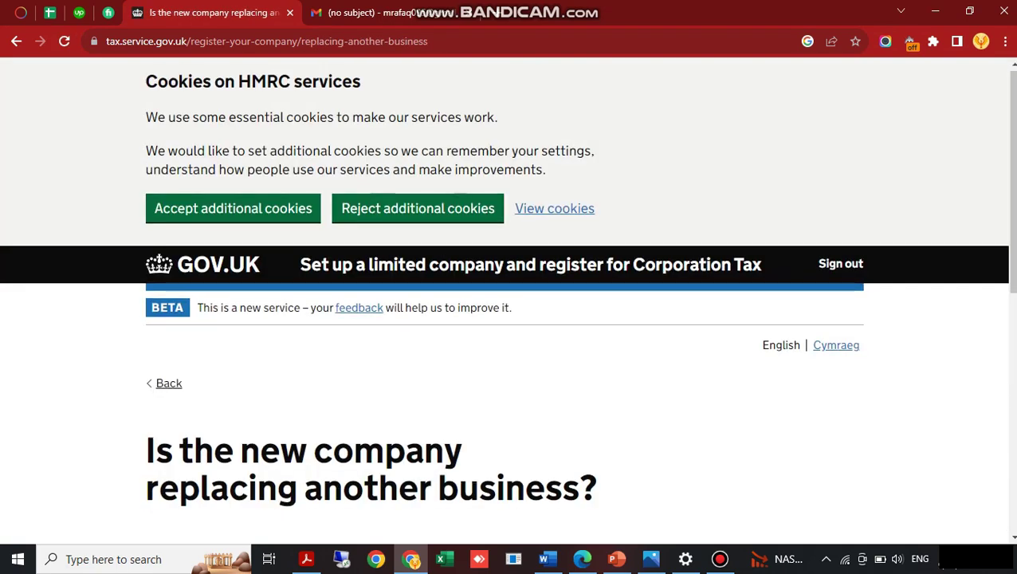
Answer No to the company replacing another business.
scroll(507, 303, down, 5)
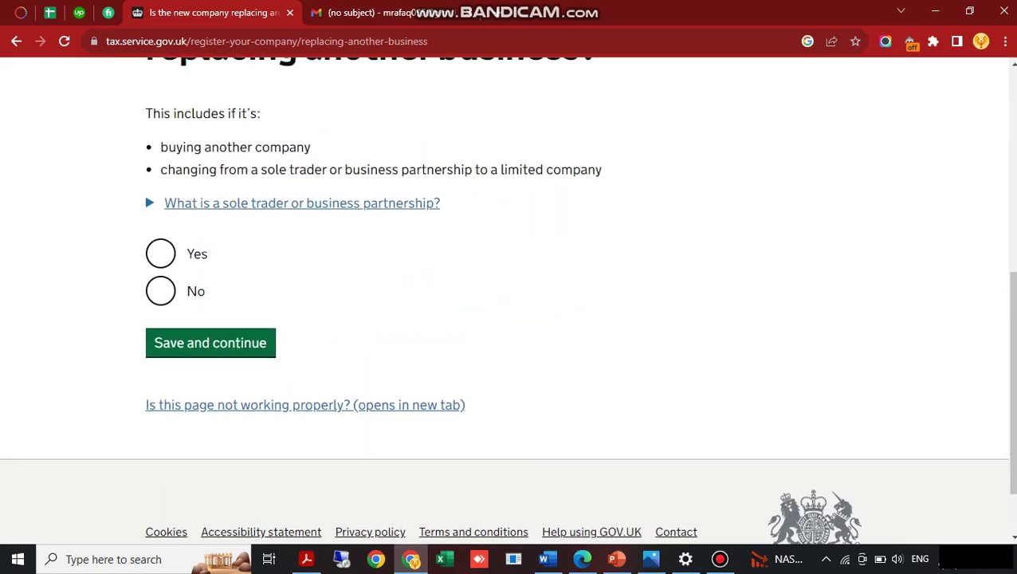
scroll(507, 303, up, 2)
drag(146, 137, 596, 182)
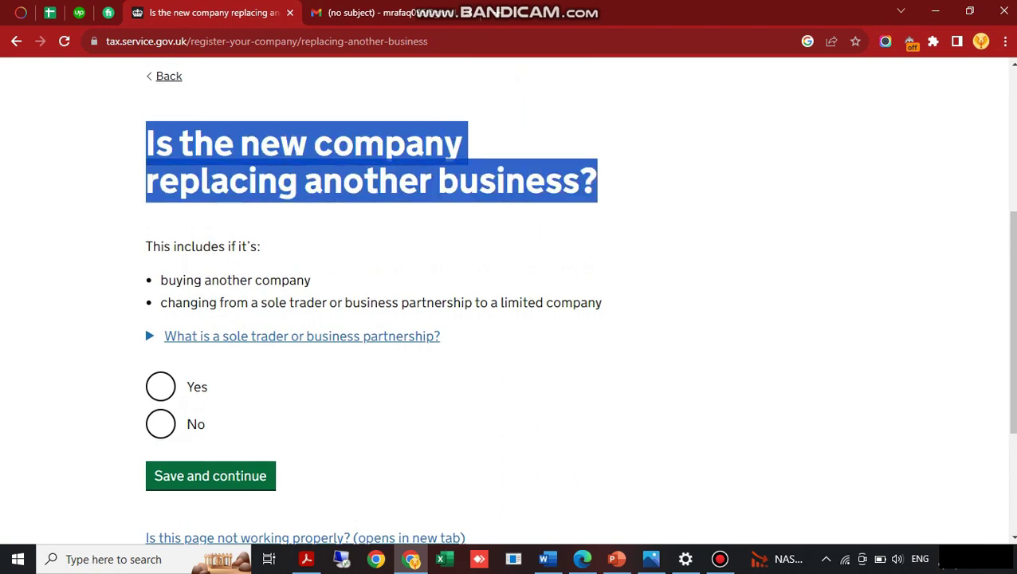
click(160, 424)
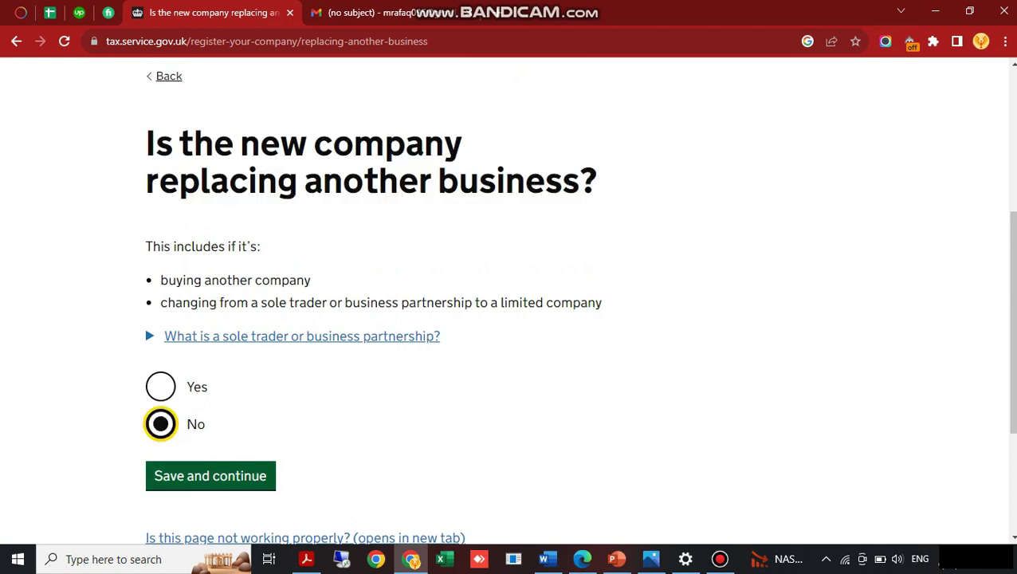
key(Tab)
key(Return)
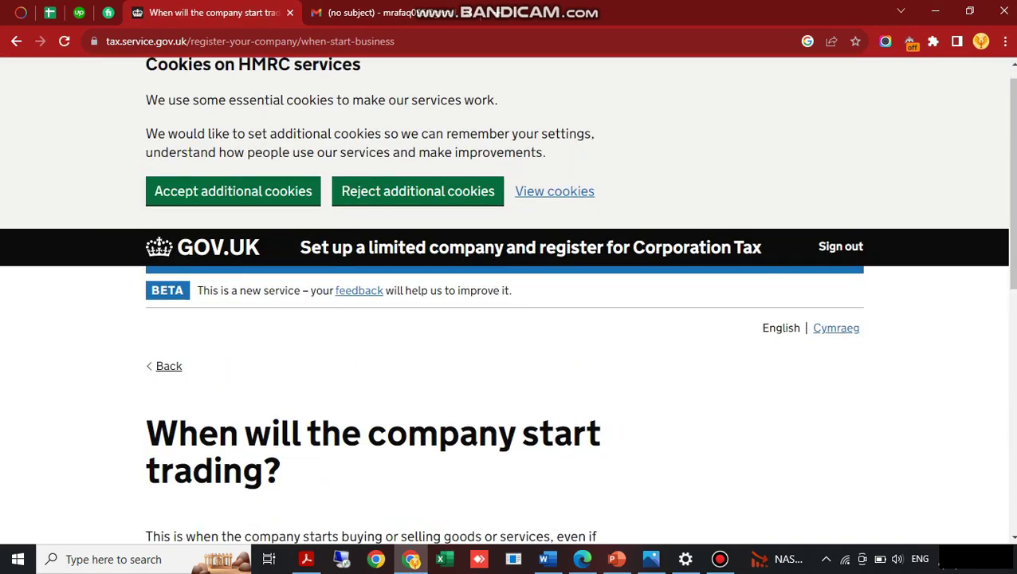
Set trading to start on the same date the company is set up.
scroll(508, 301, down, 4)
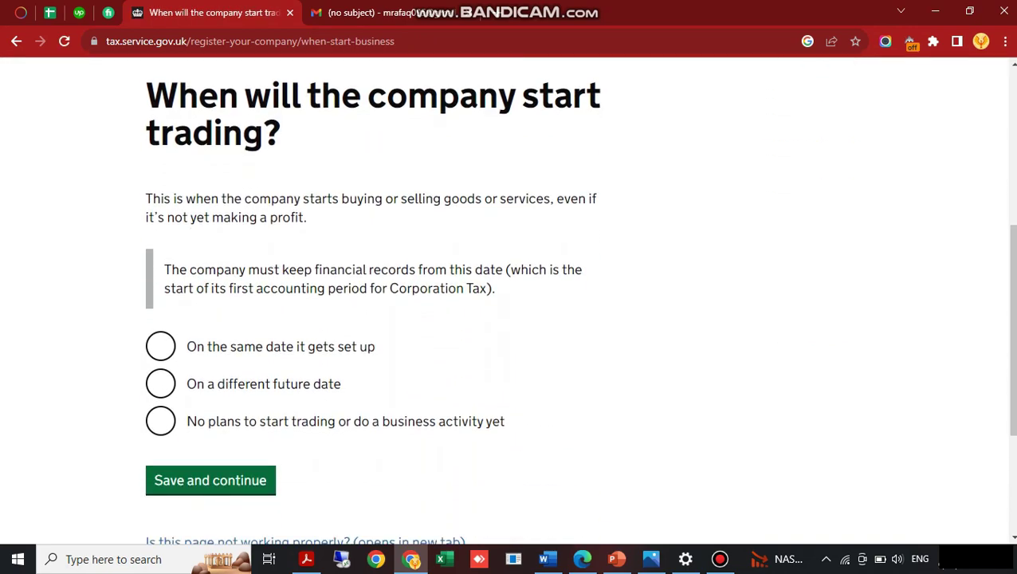
drag(177, 96, 280, 134)
key(Tab)
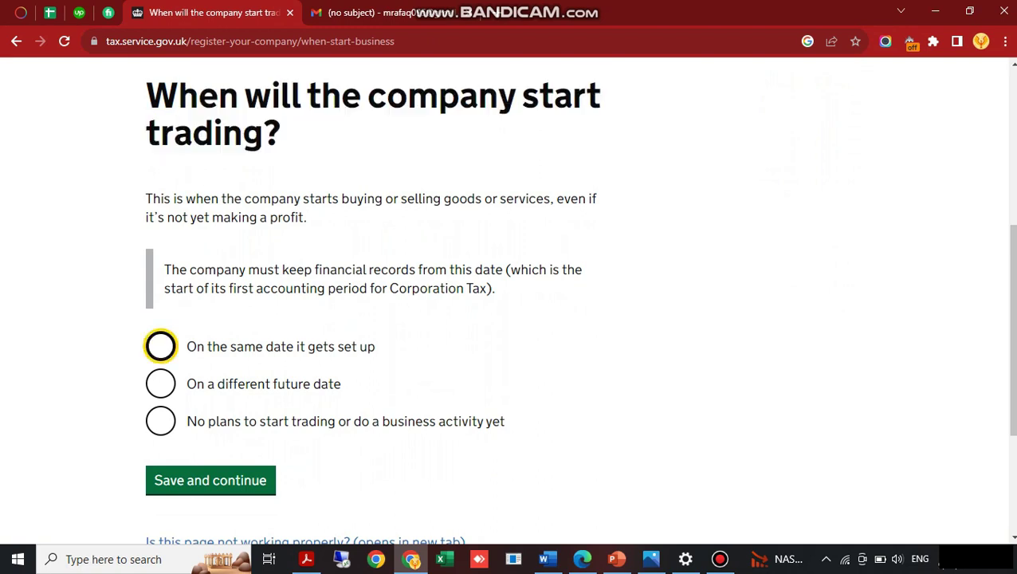
key(space)
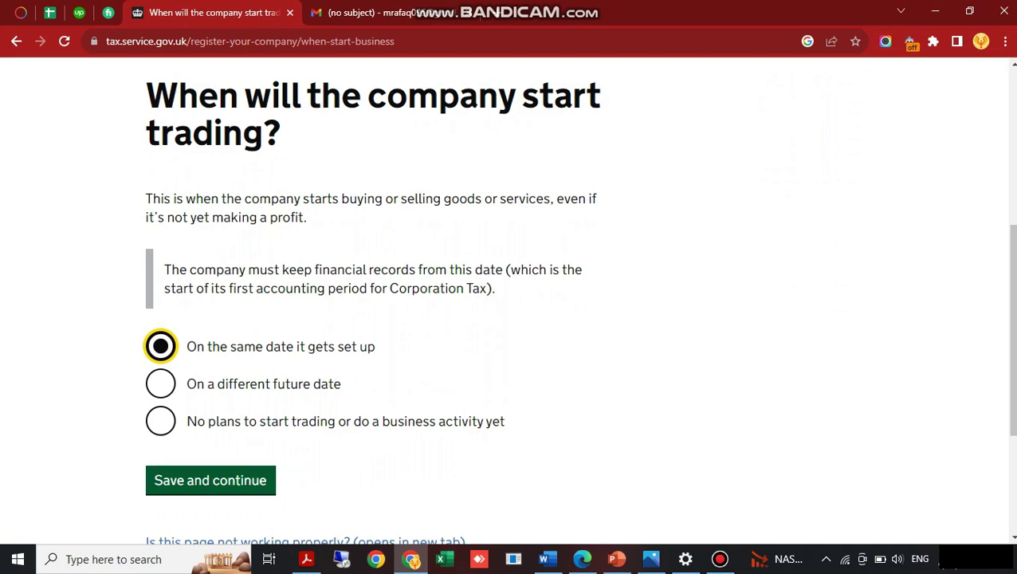
key(Tab)
key(Return)
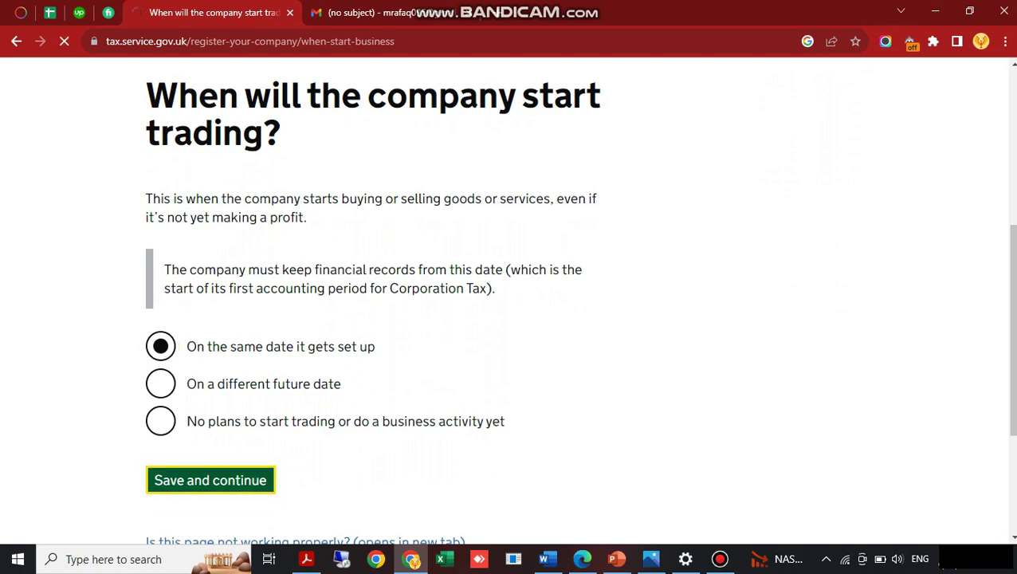
Answer No to paying interest or royalties in the first 3 months.
scroll(507, 303, down, 3)
scroll(506, 303, down, 1)
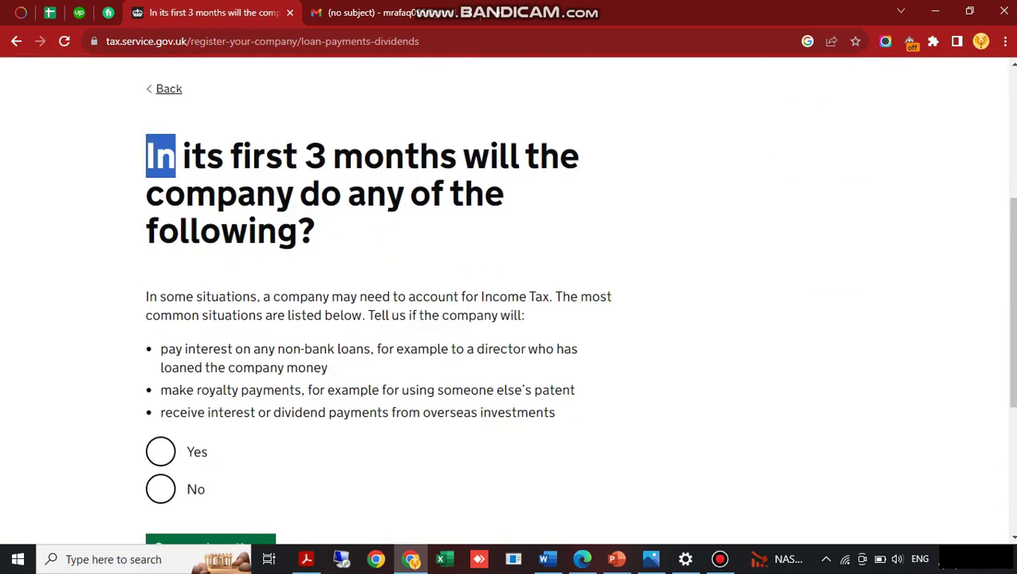
drag(175, 156, 315, 231)
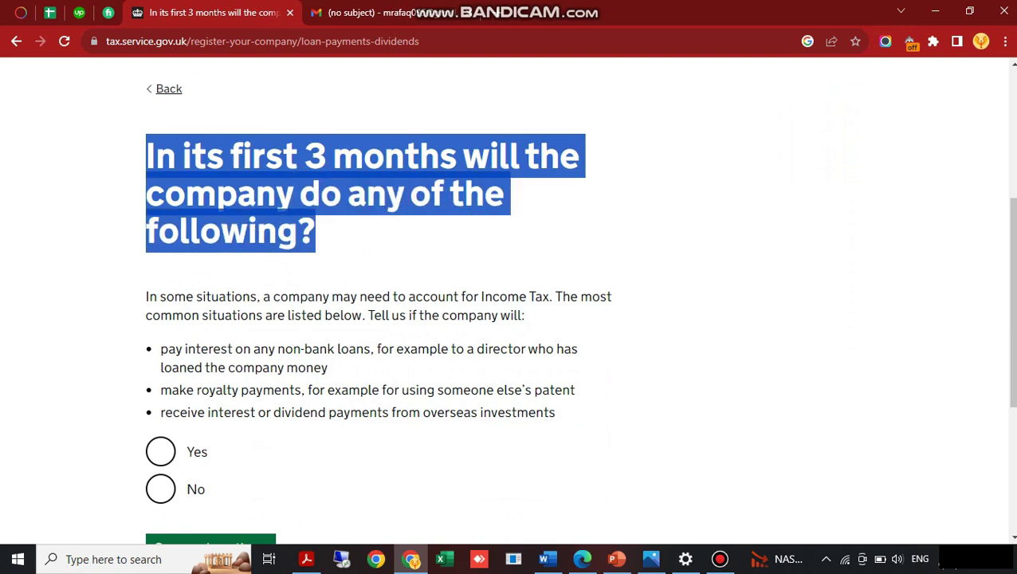
scroll(507, 303, down, 1)
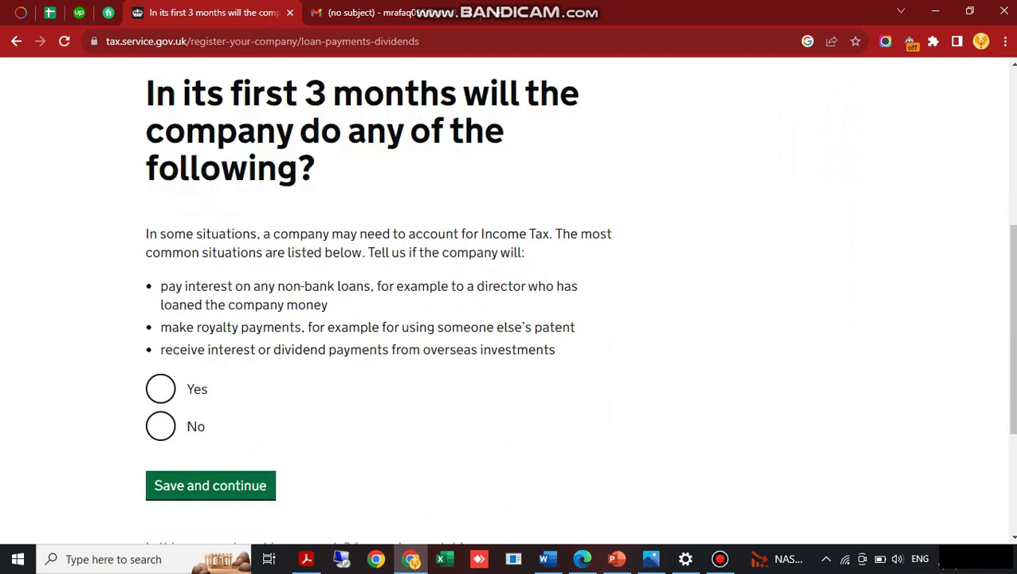
drag(160, 286, 208, 389)
click(160, 426)
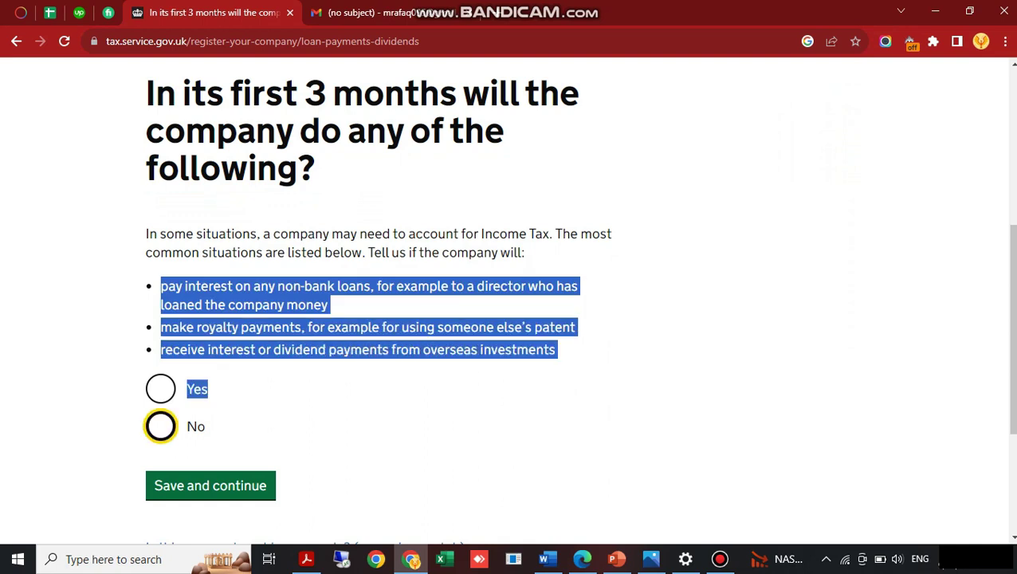
scroll(577, 297, down, 1)
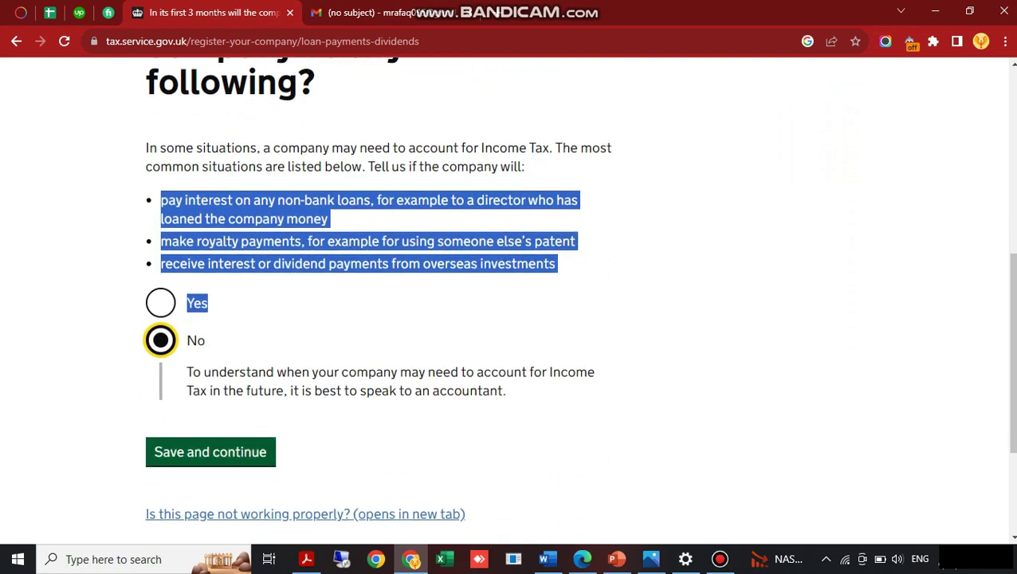
key(Return)
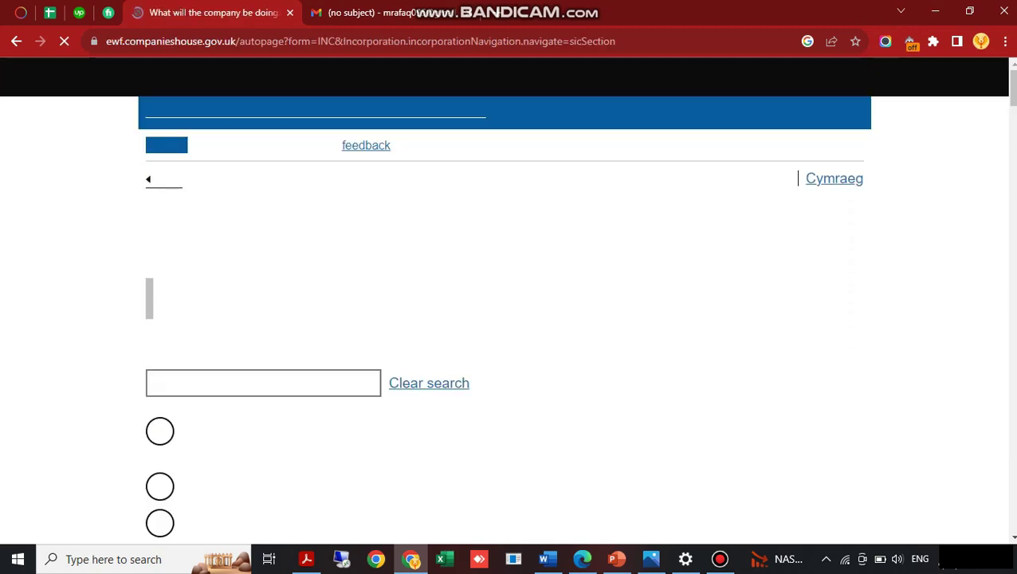
Search the business activities for 'retail sale'.
scroll(507, 300, down, 2)
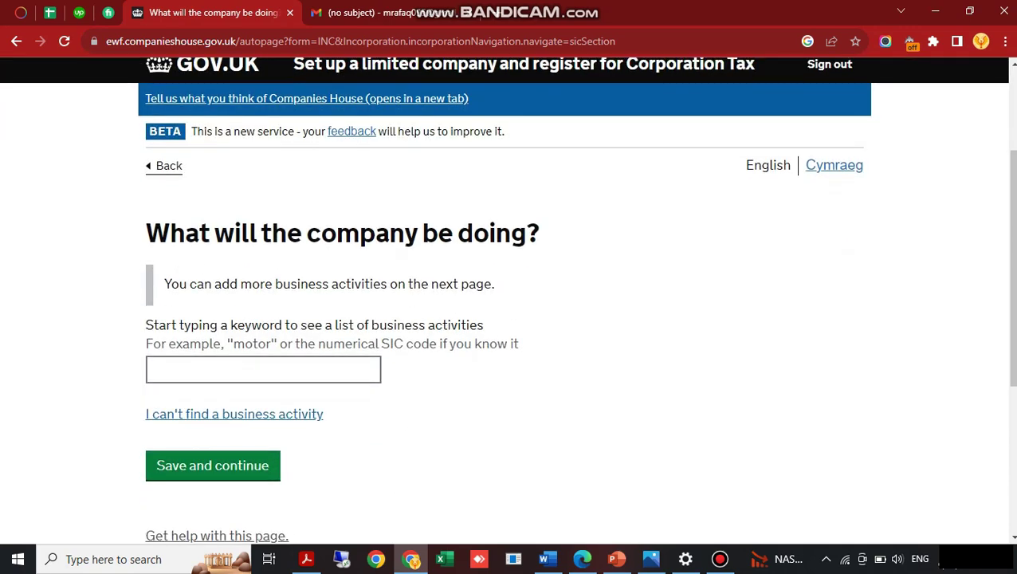
click(263, 369)
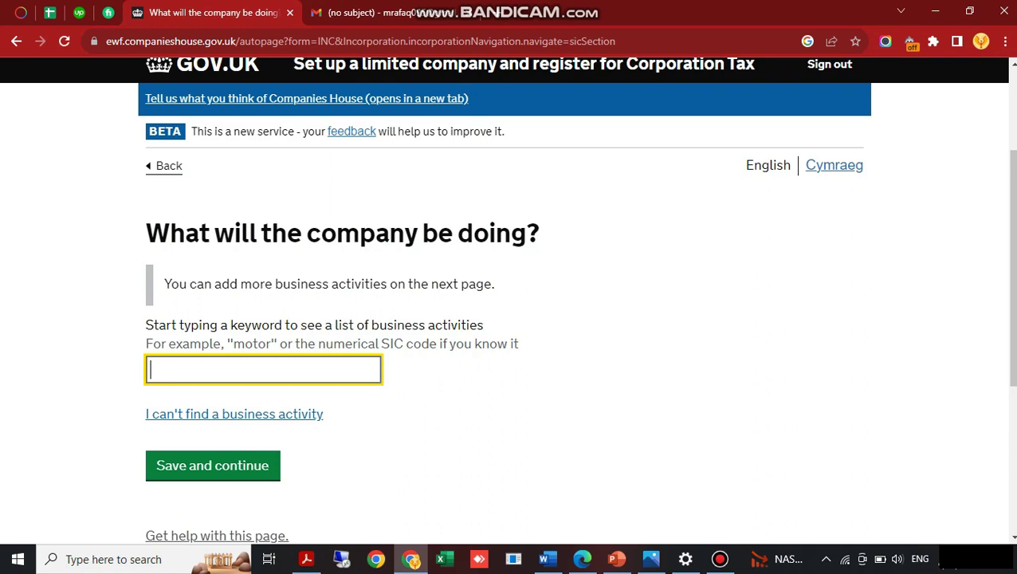
drag(146, 233, 540, 233)
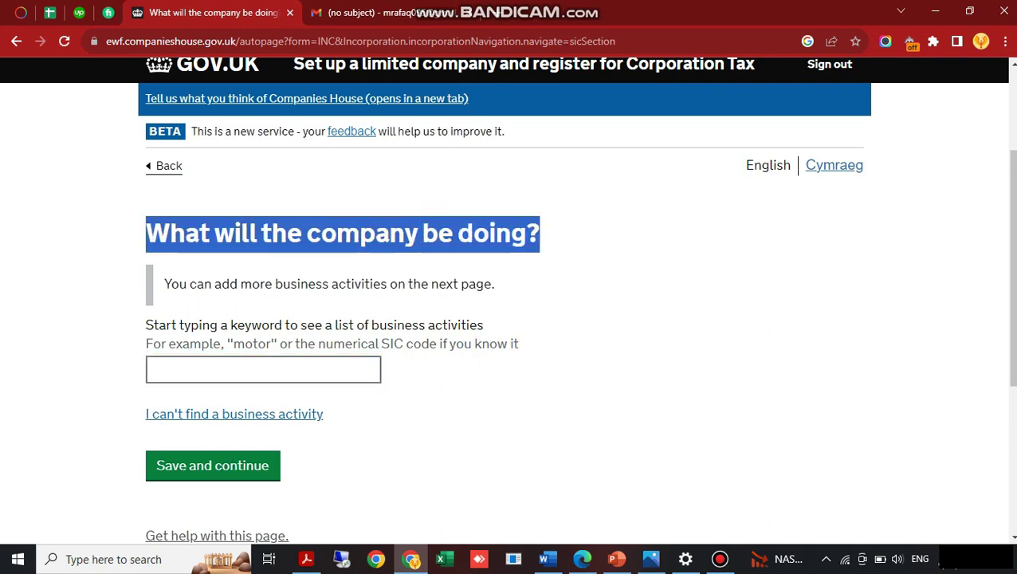
click(263, 369)
text(re)
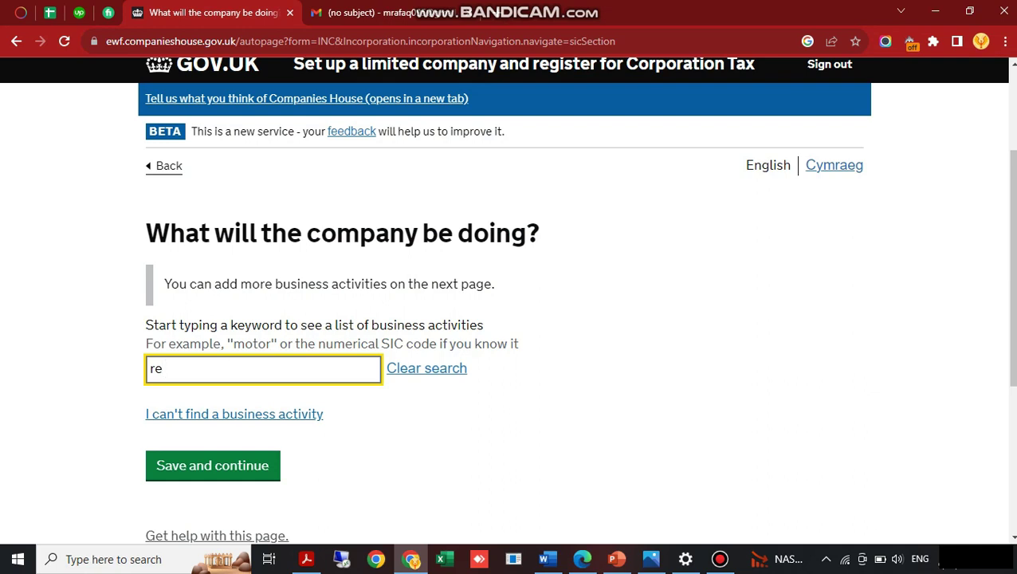
text(tail)
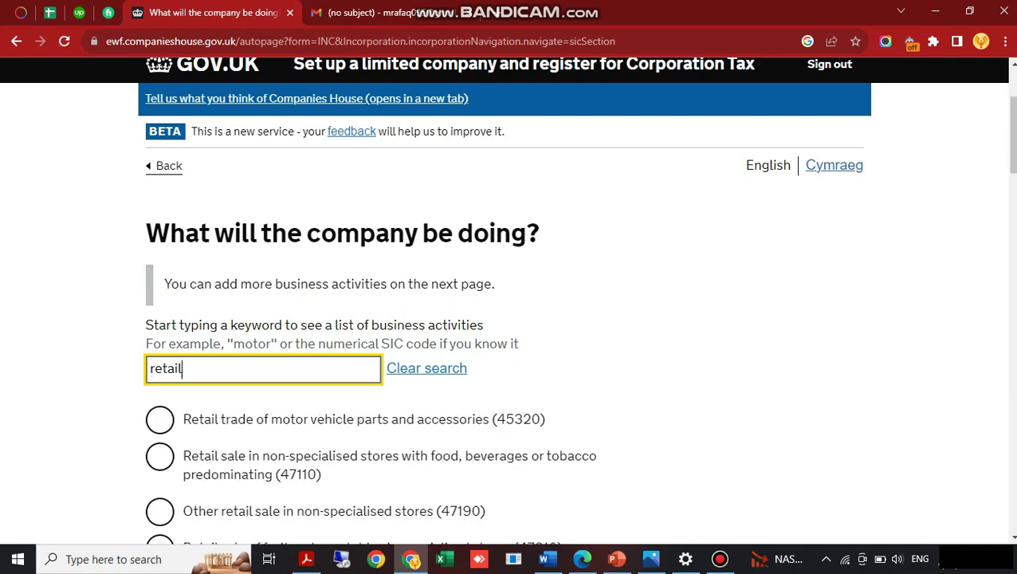
click(492, 236)
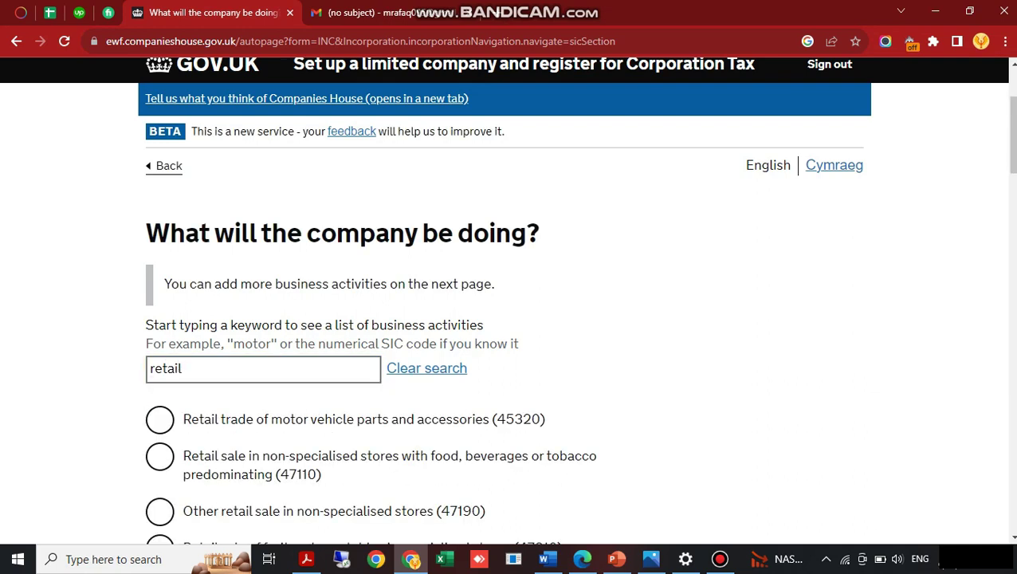
click(184, 368)
text(sale)
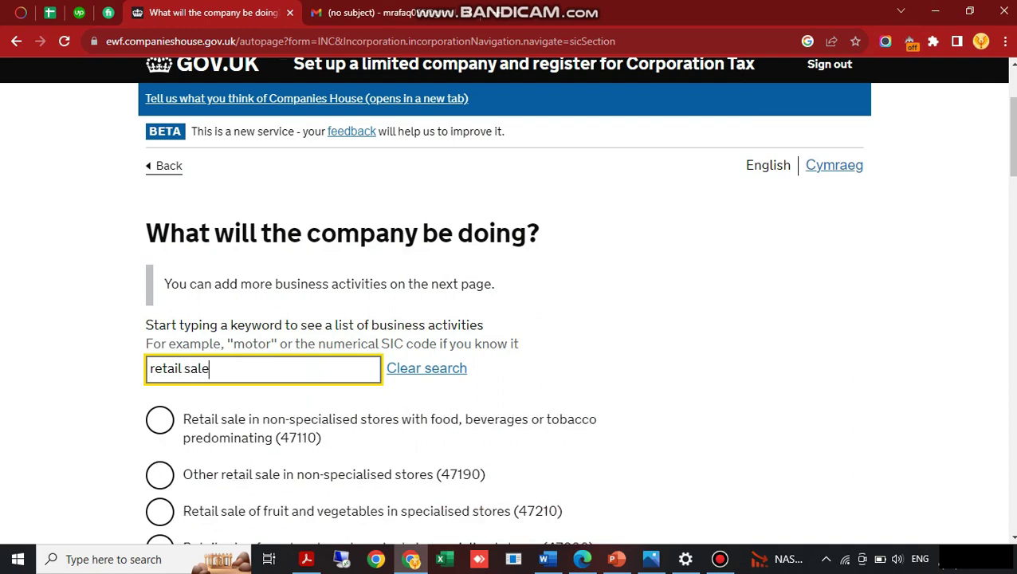
Select 47910 'Retail sale via mail order houses or via Internet' and save.
scroll(508, 303, down, 3)
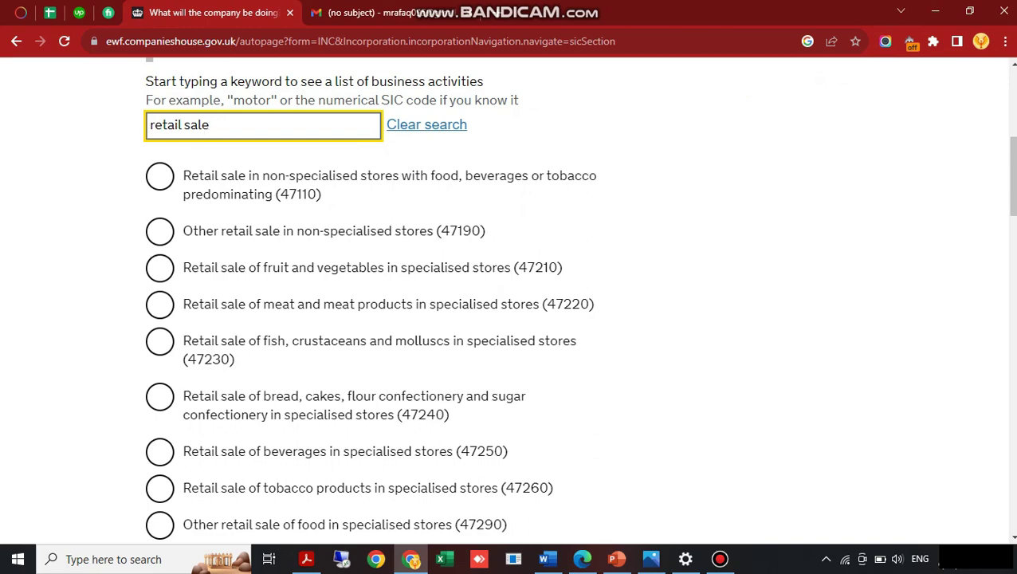
scroll(508, 302, down, 6)
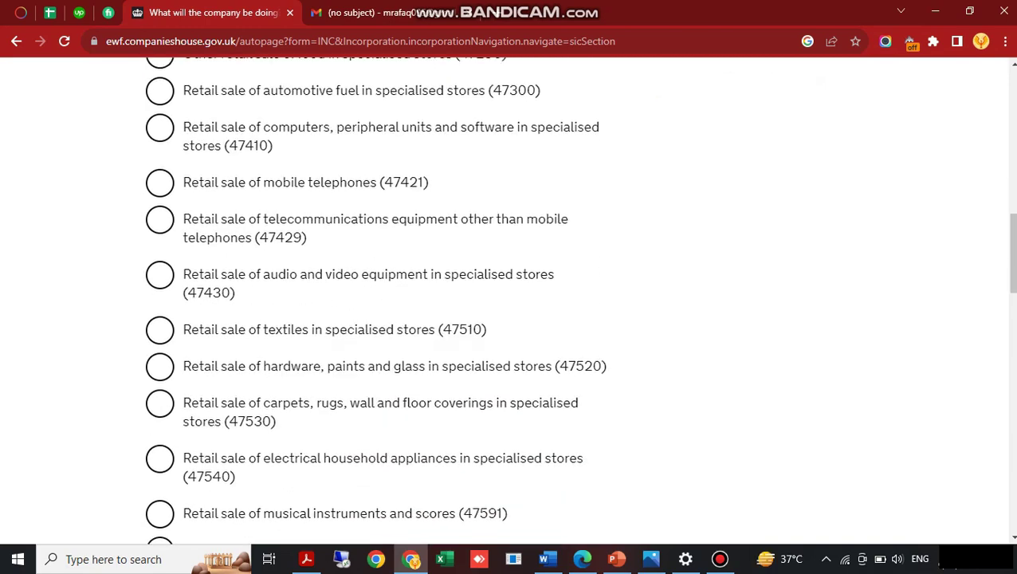
scroll(508, 303, down, 2)
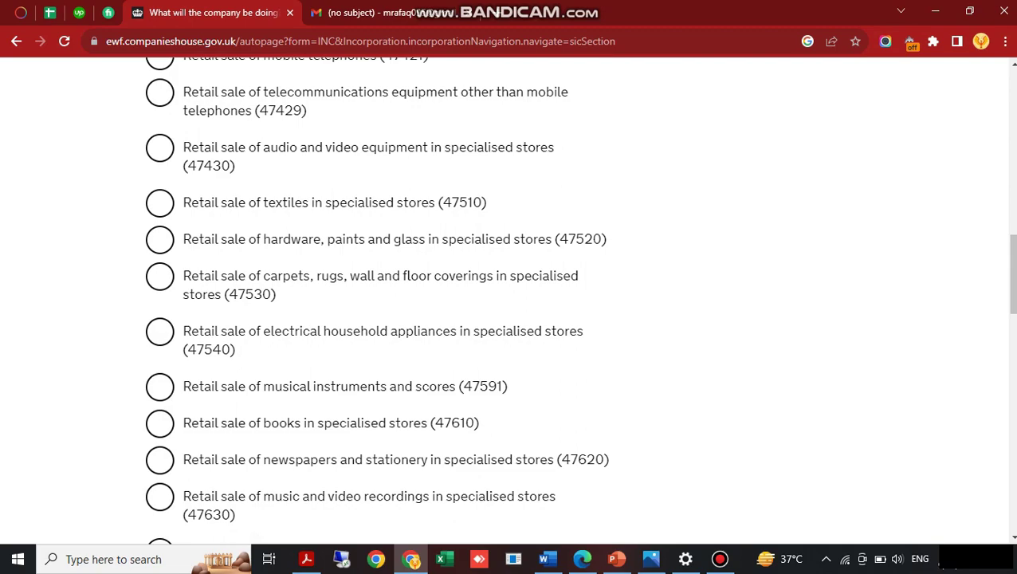
scroll(508, 303, down, 8)
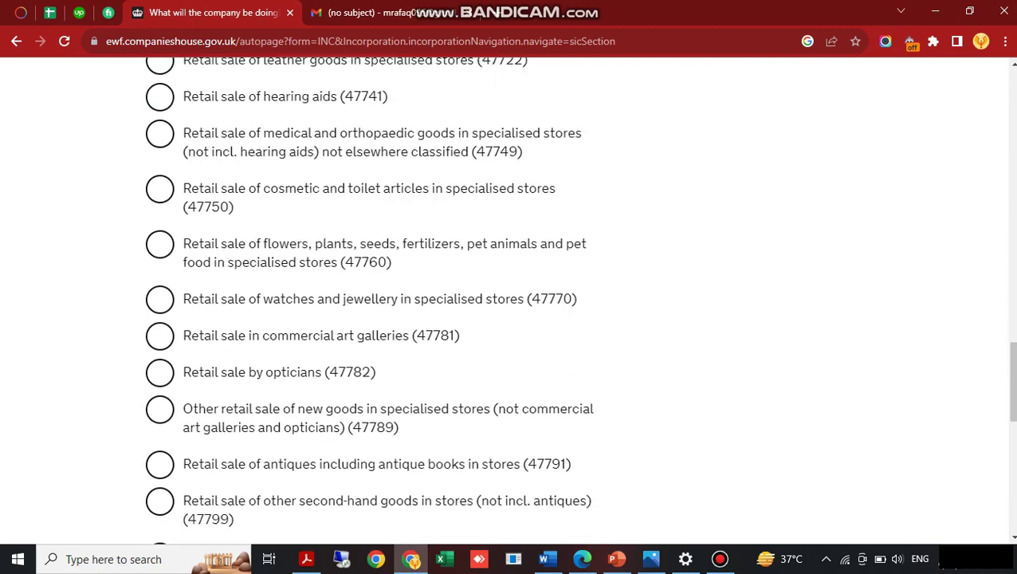
scroll(508, 303, down, 2)
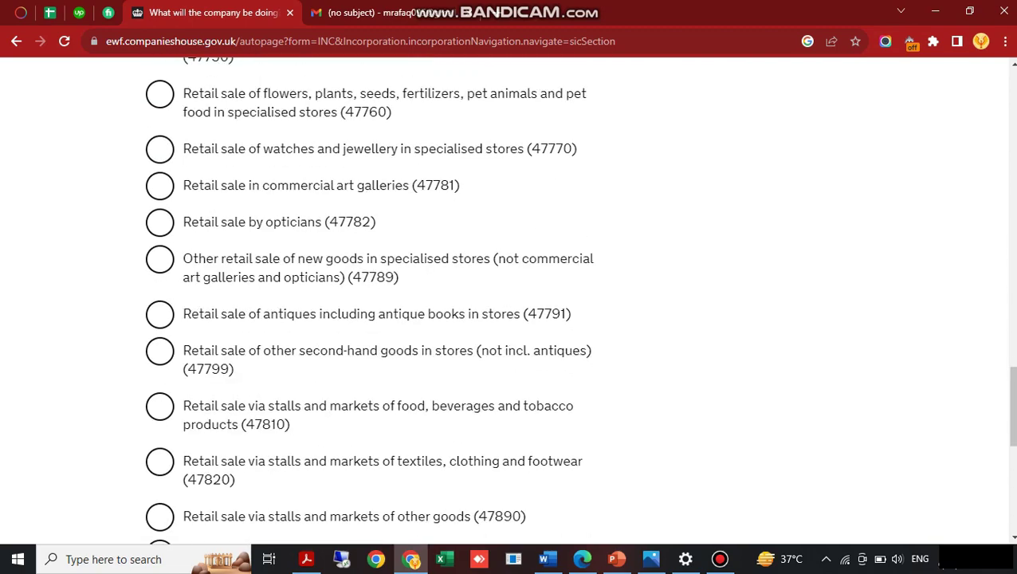
scroll(508, 303, down, 2)
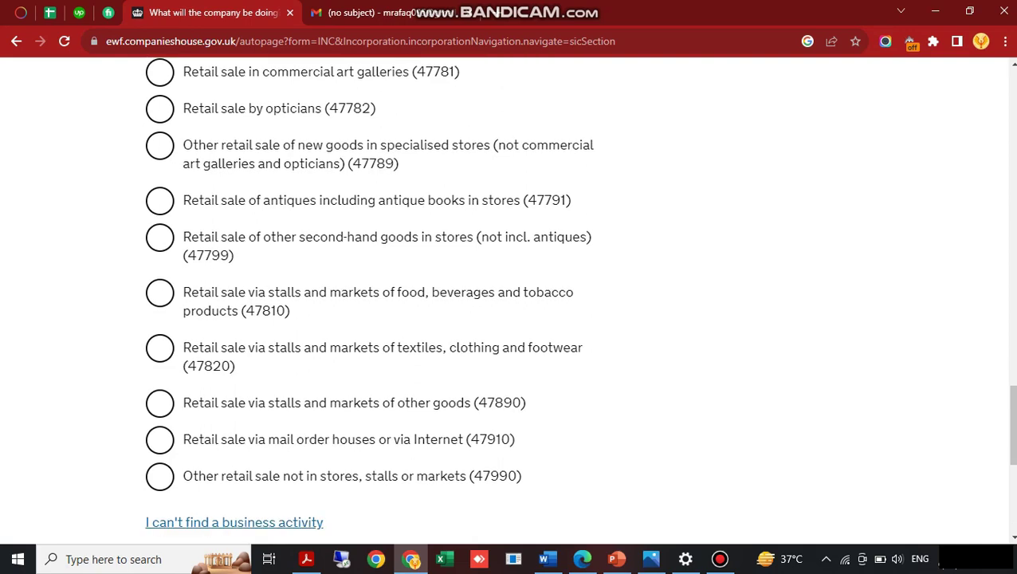
click(159, 439)
scroll(508, 303, down, 2)
click(212, 380)
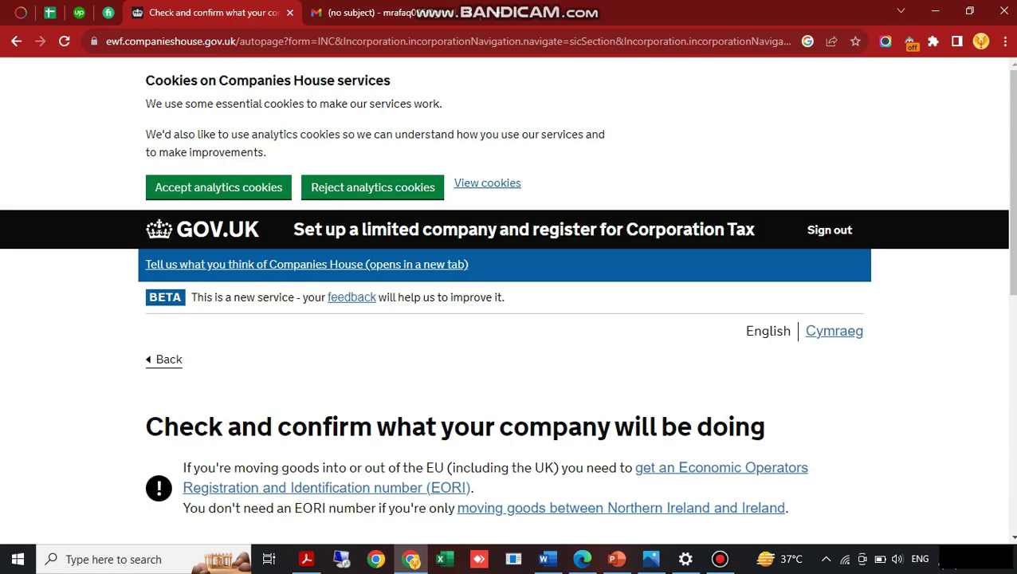
Confirm the business activity and answer No to Secure Register protection.
scroll(508, 303, down, 3)
click(222, 442)
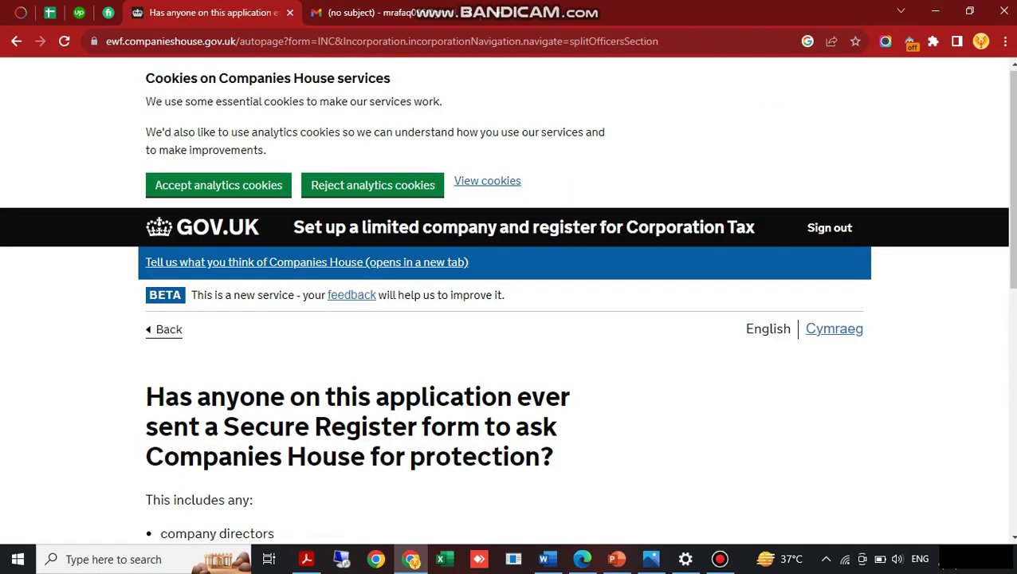
scroll(509, 302, down, 2)
click(160, 450)
click(213, 503)
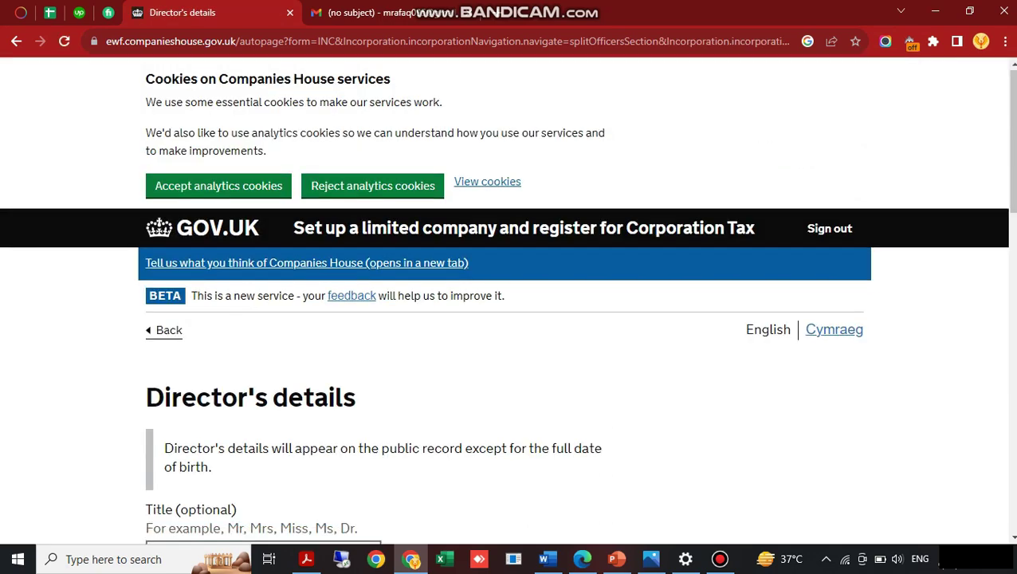
Fill the director's name, state no other names, and set nationality to Pakistani.
scroll(508, 303, down, 4)
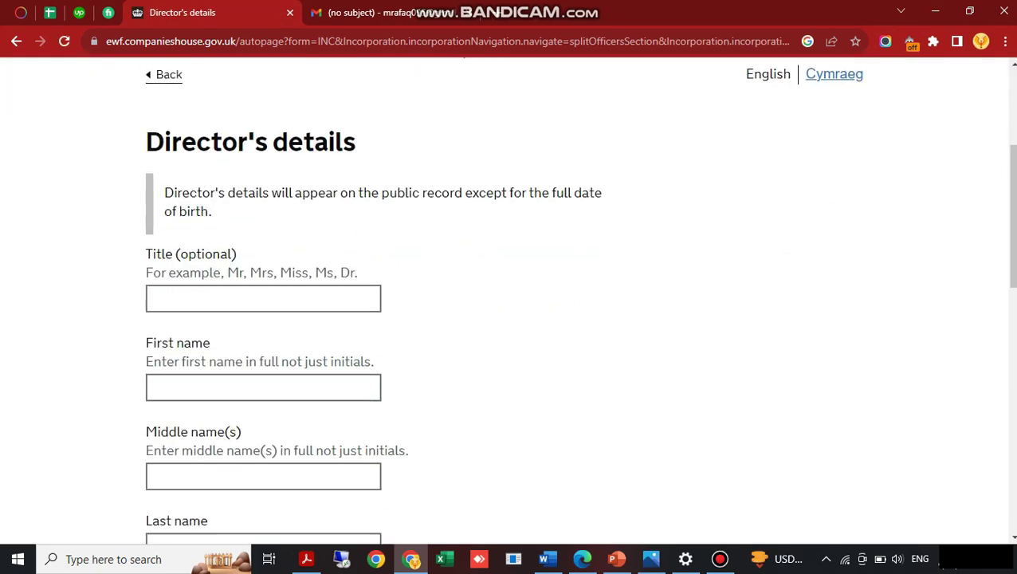
scroll(508, 302, down, 1)
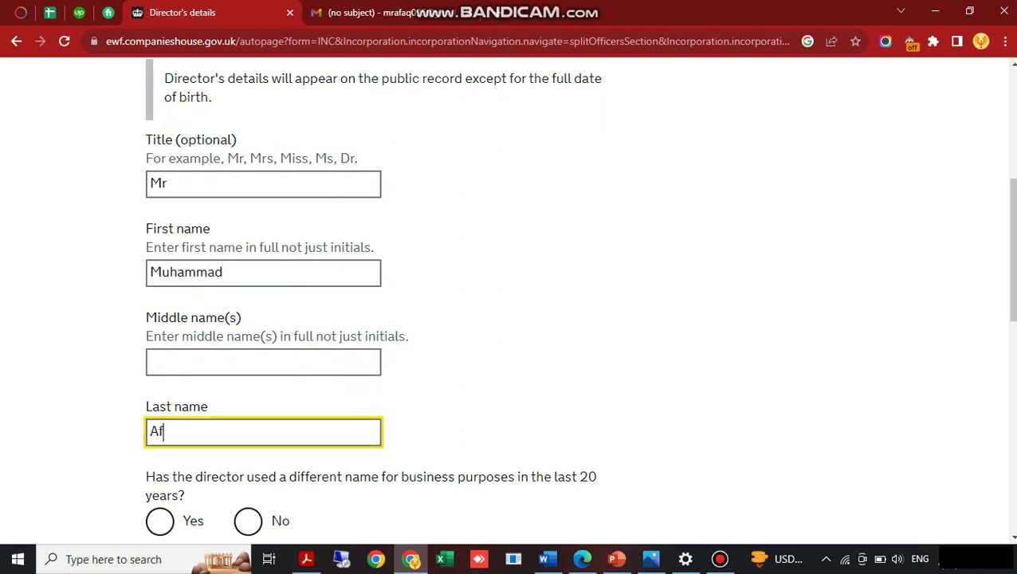
text(aq)
scroll(508, 303, down, 3)
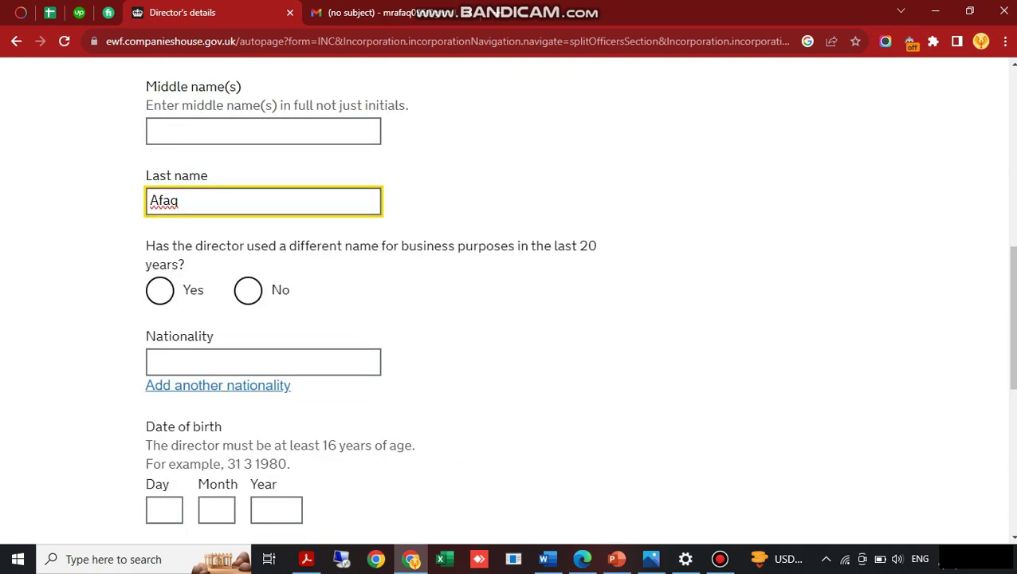
click(248, 289)
drag(146, 246, 181, 246)
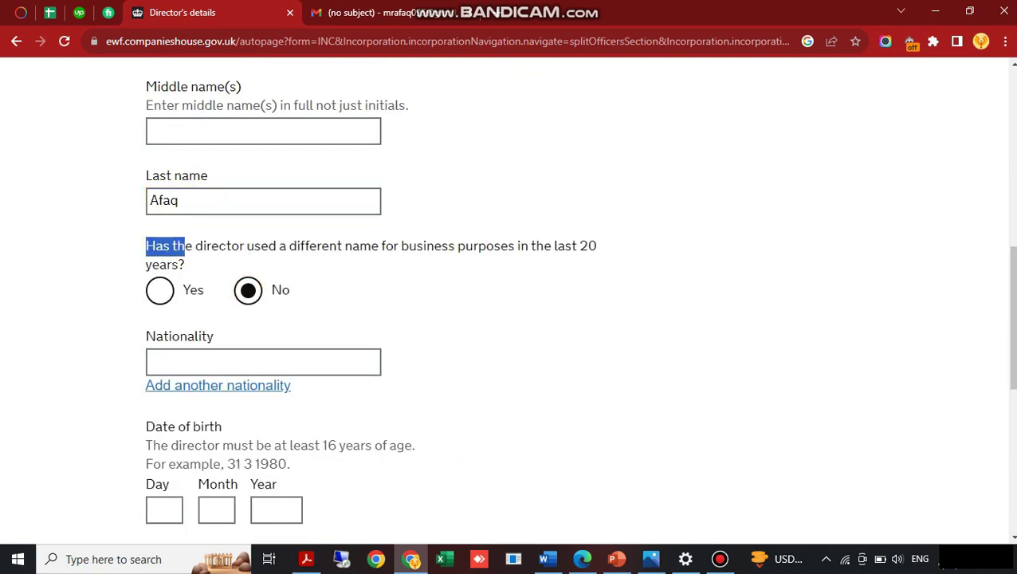
click(182, 246)
scroll(508, 303, down, 2)
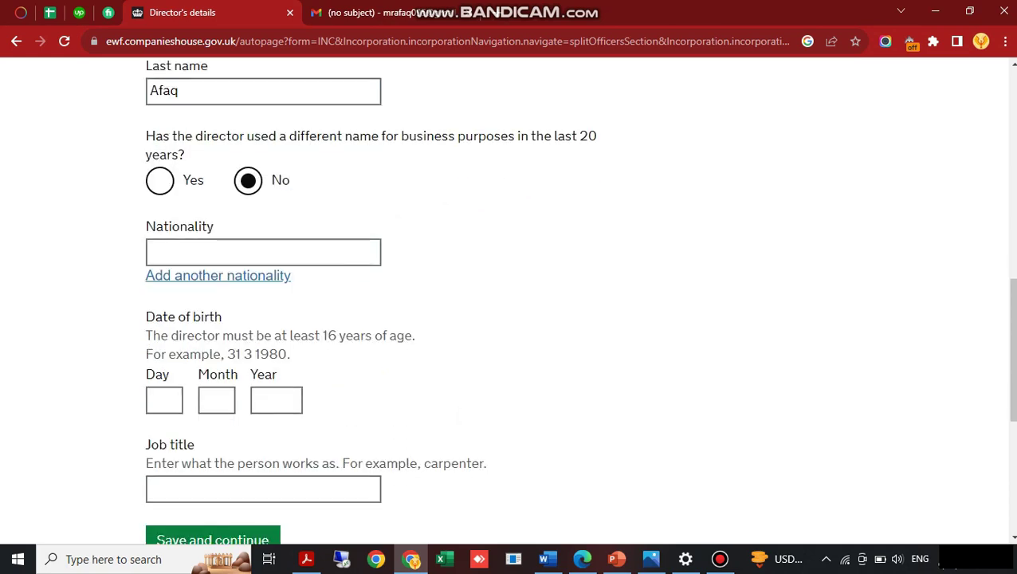
click(207, 252)
text(pak)
click(208, 276)
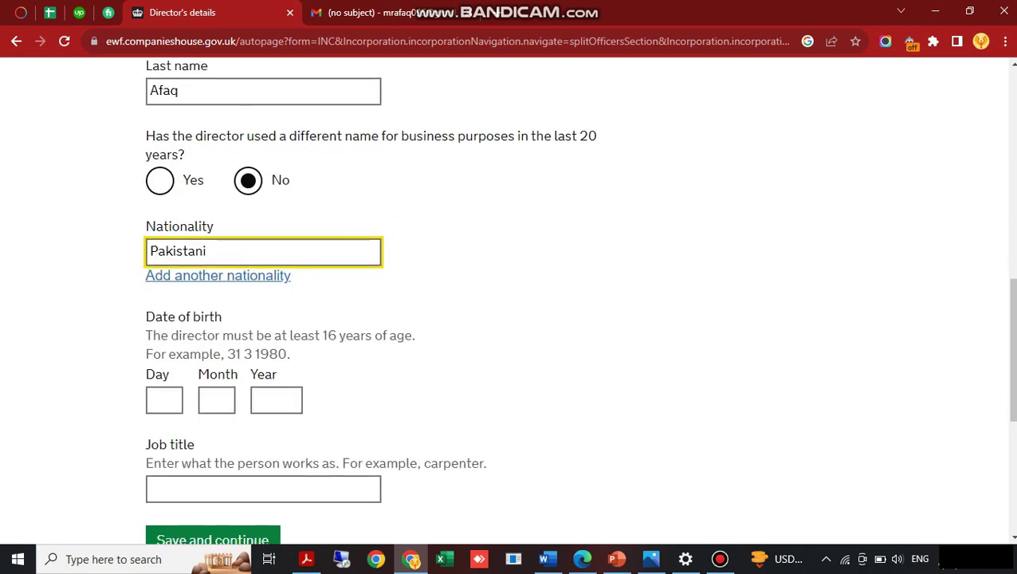
Enter the director's date of birth and the job title Entrepreneur, then save.
scroll(509, 302, down, 2)
click(164, 278)
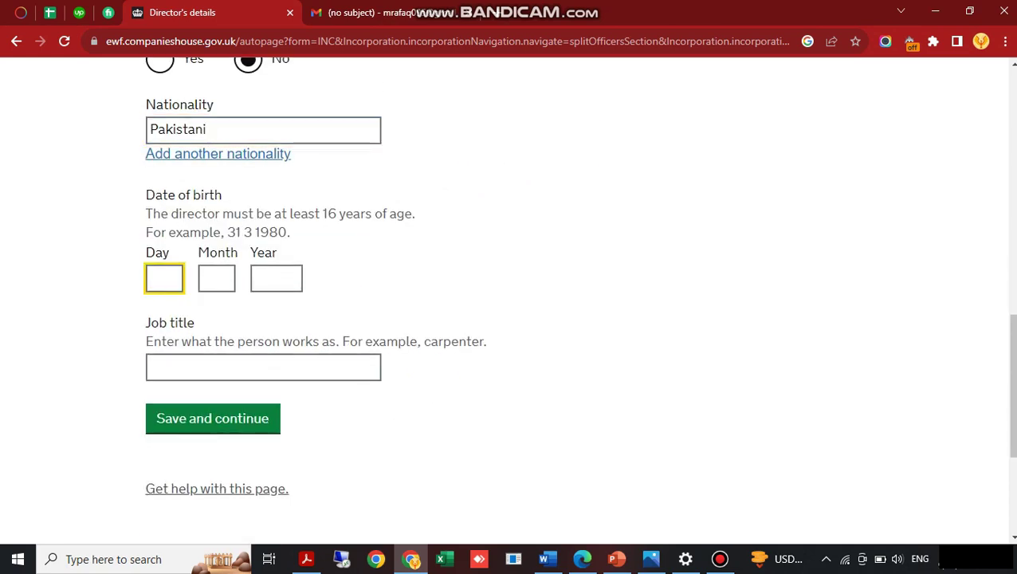
text(1)
click(216, 277)
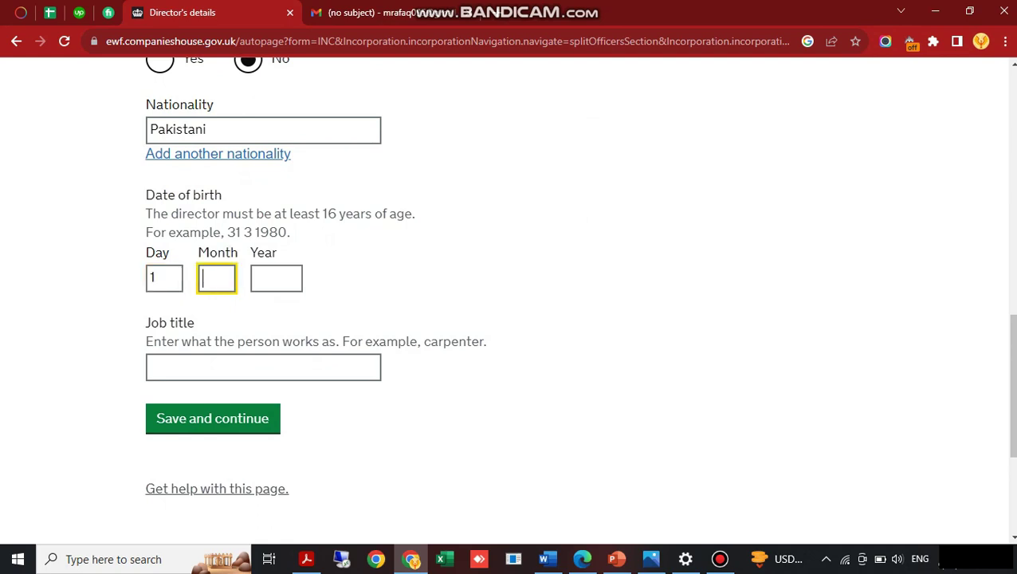
text(9)
click(276, 278)
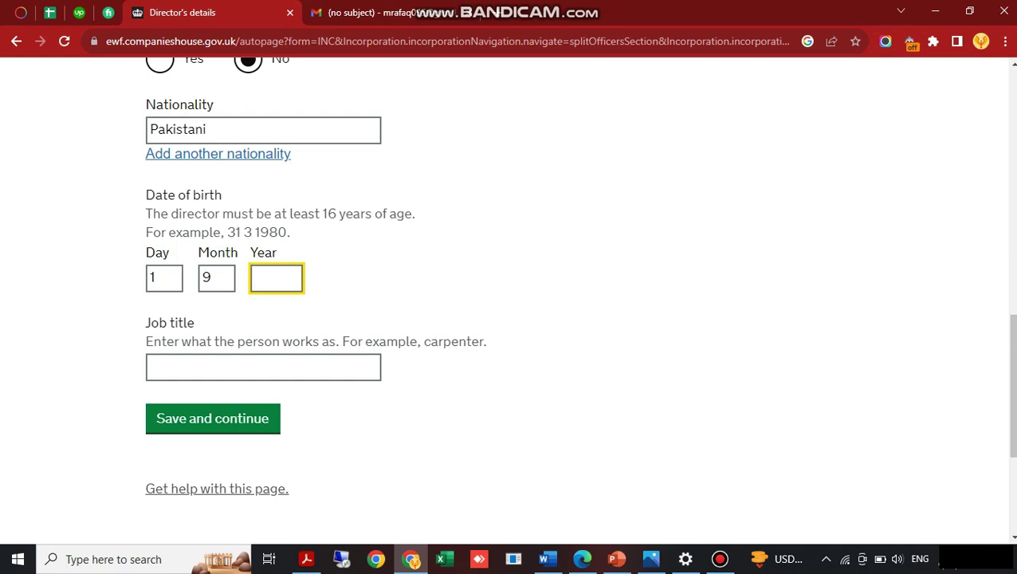
text(1998)
key(Tab)
text(Entre)
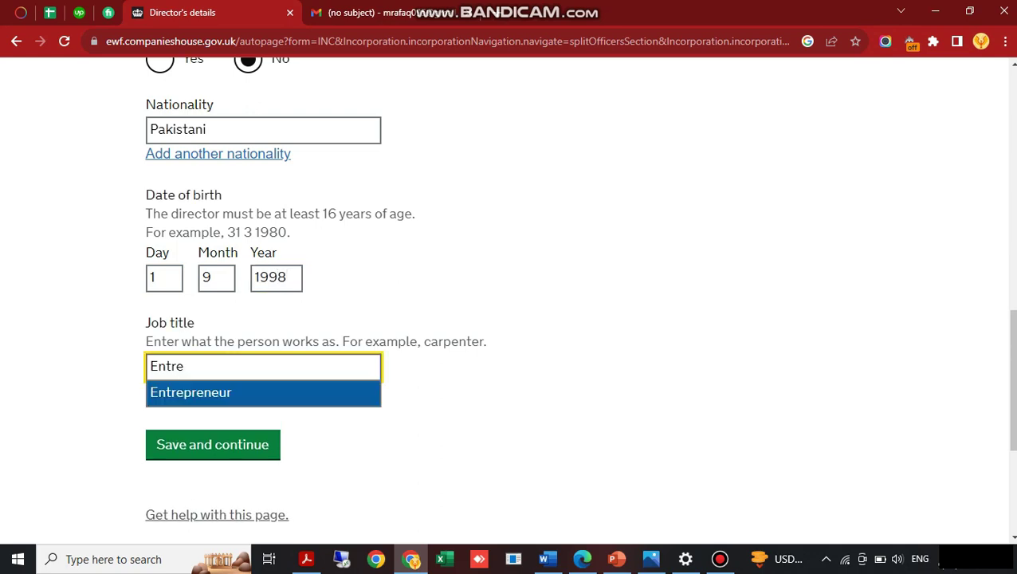
key(Return)
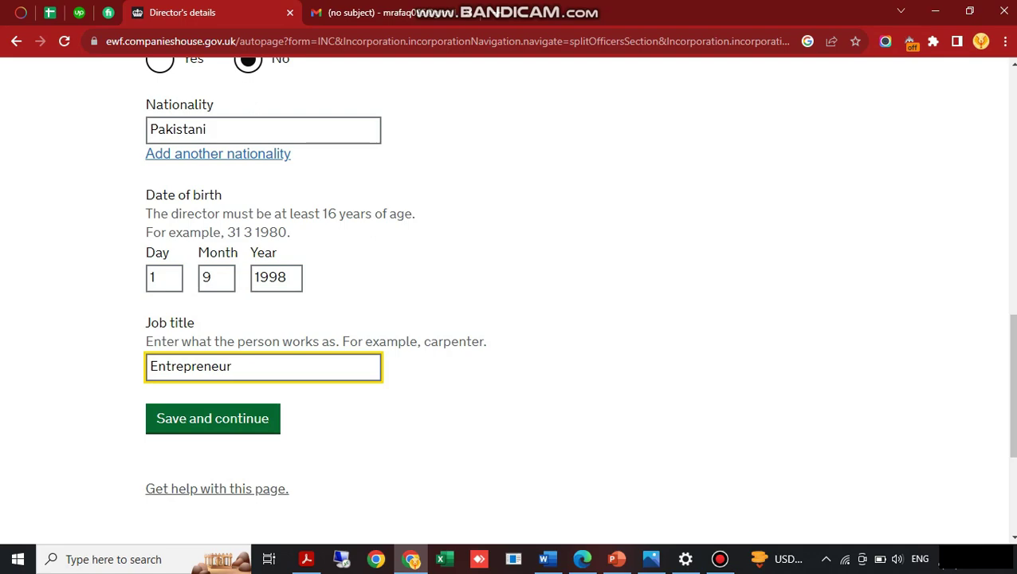
key(Tab)
key(Return)
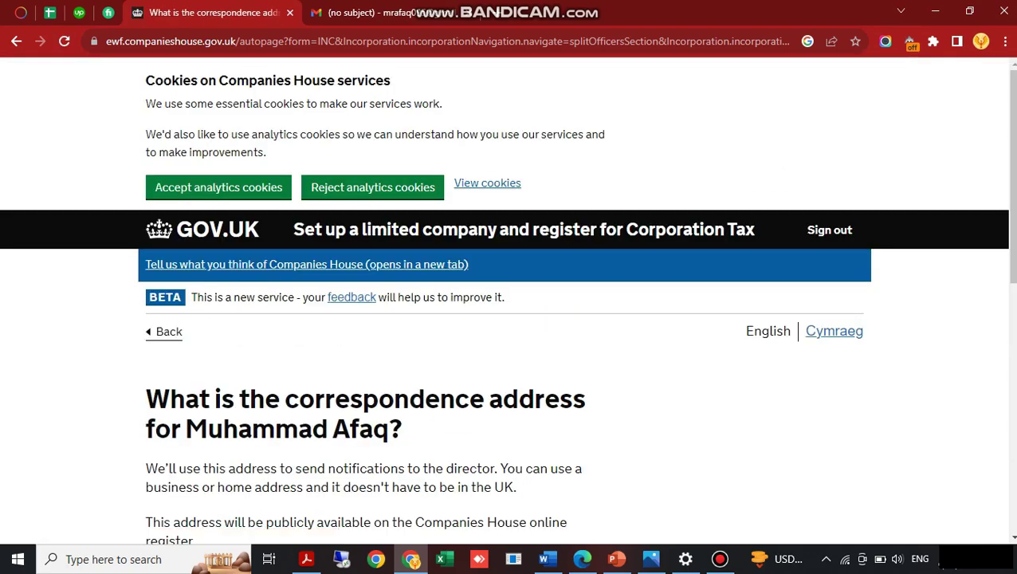
Choose to give a different correspondence address for the director.
scroll(508, 301, down, 4)
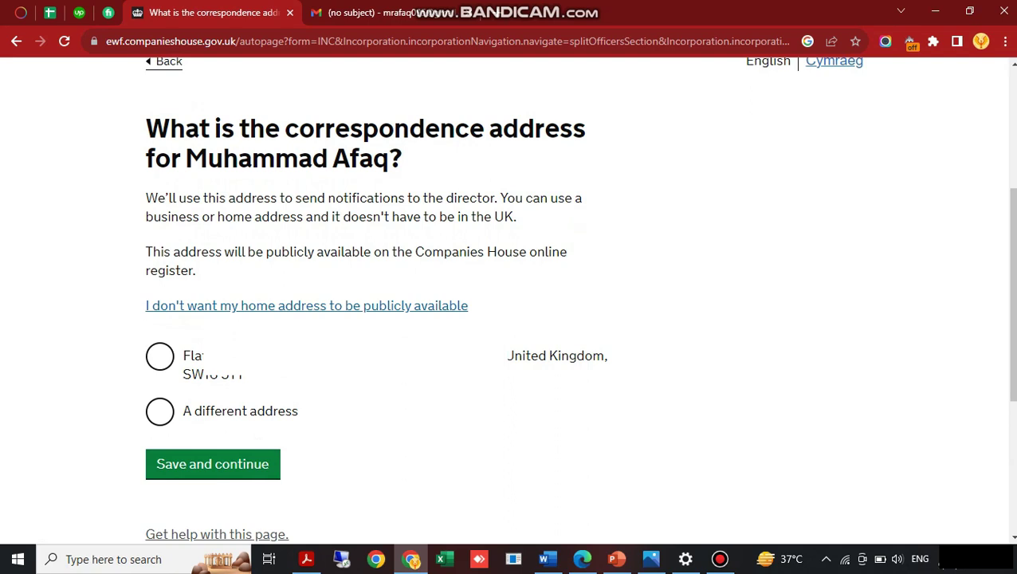
drag(146, 128, 402, 160)
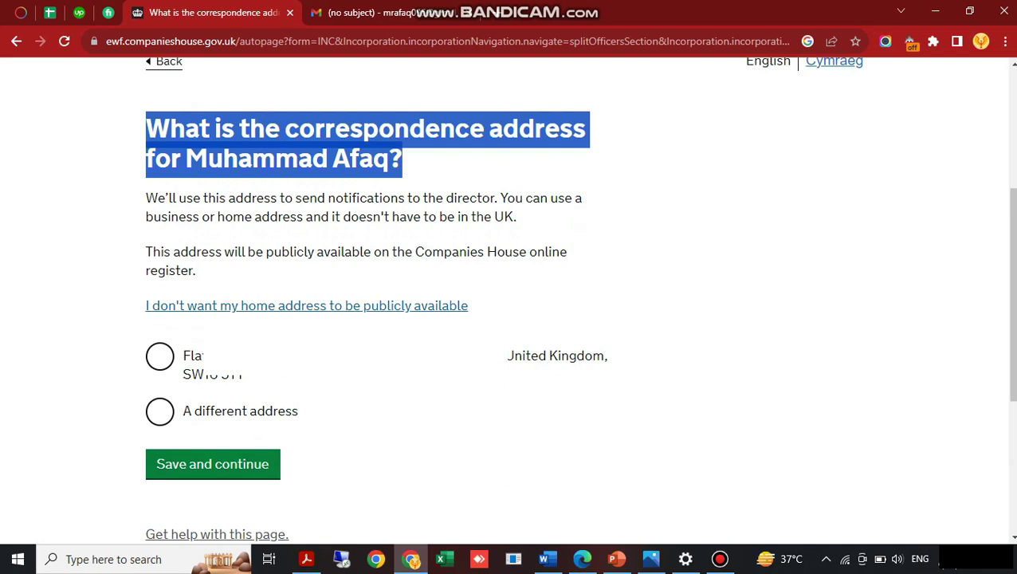
click(159, 412)
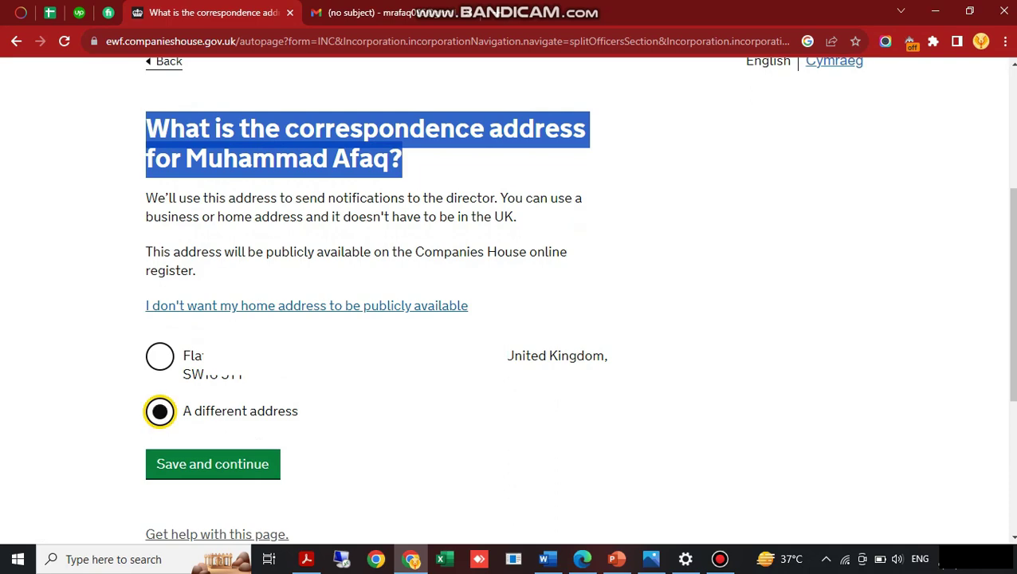
click(212, 464)
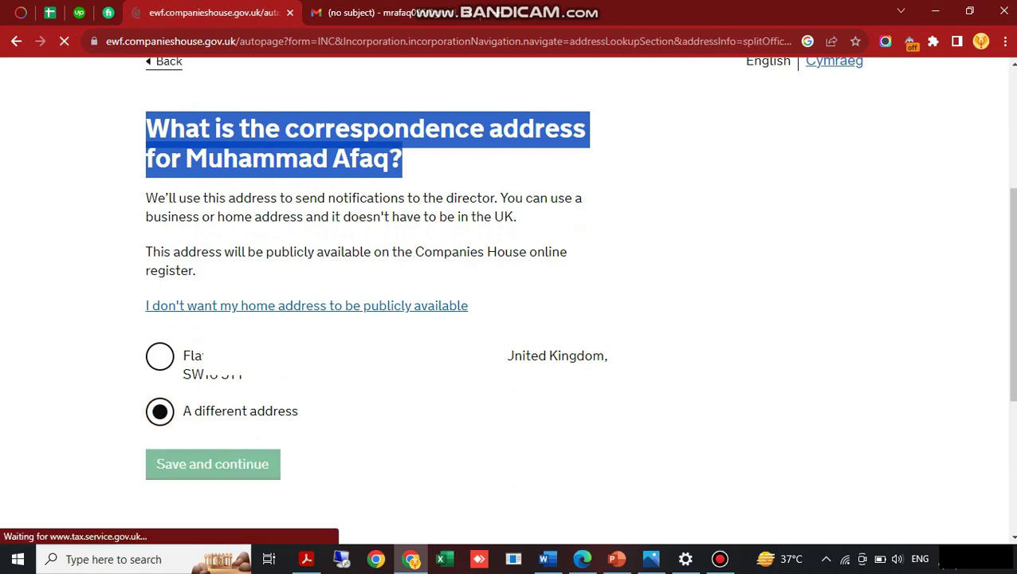
Enter the correspondence address manually using the saved autofill details and submit.
scroll(508, 302, down, 4)
click(220, 421)
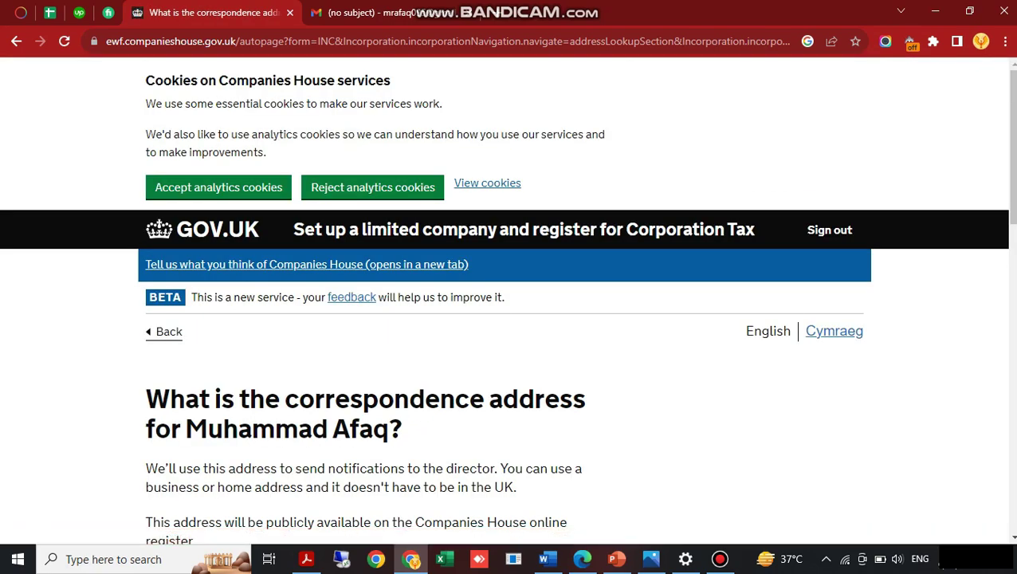
scroll(508, 302, down, 5)
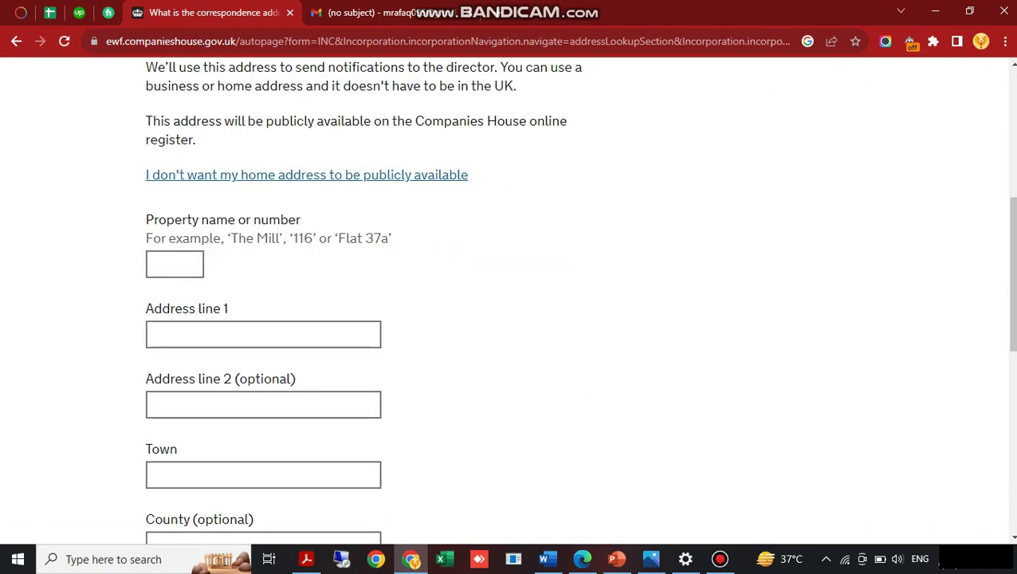
click(263, 334)
key(Return)
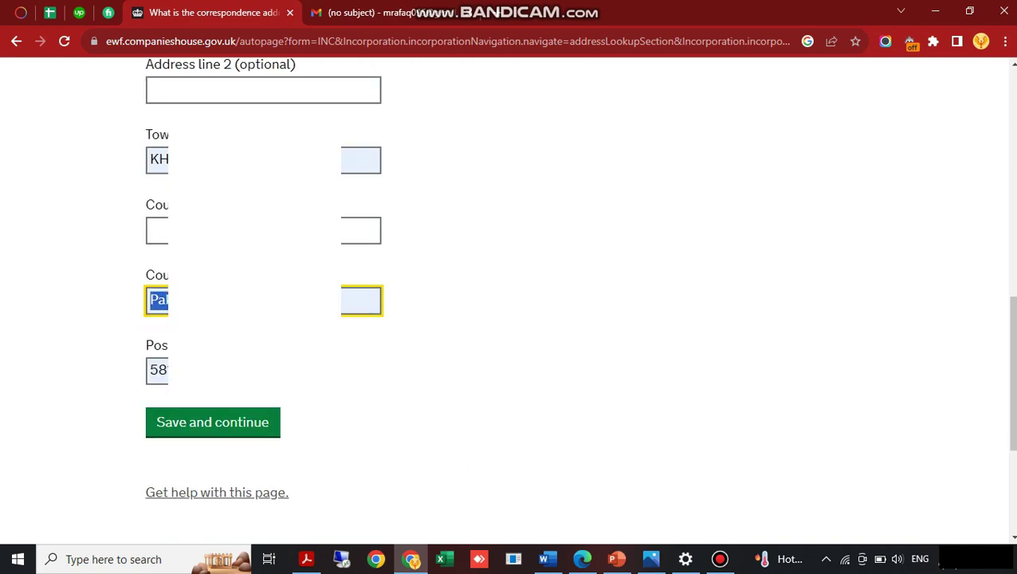
scroll(509, 303, up, 1)
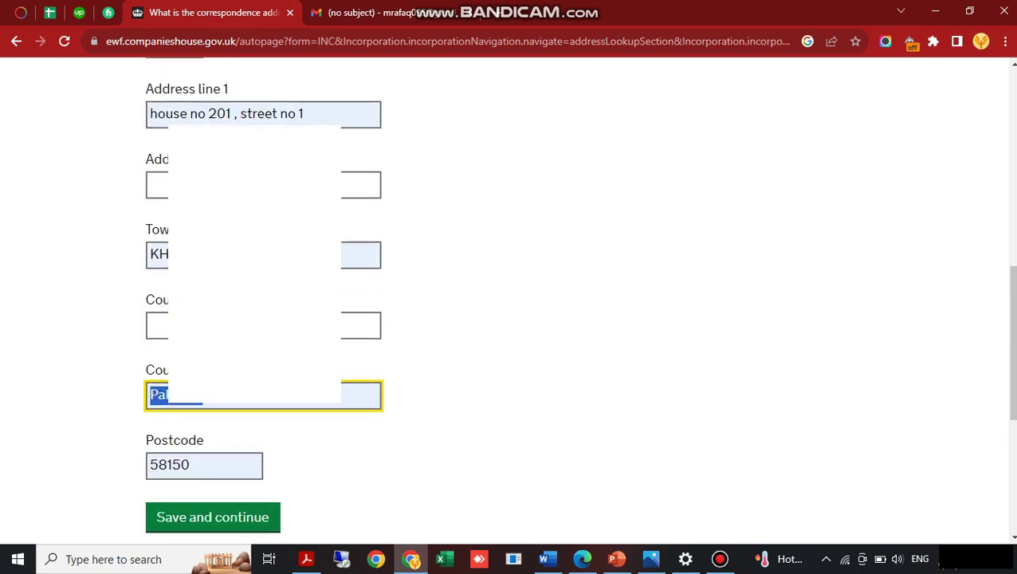
scroll(510, 319, up, 1)
scroll(510, 319, down, 1)
scroll(510, 318, down, 2)
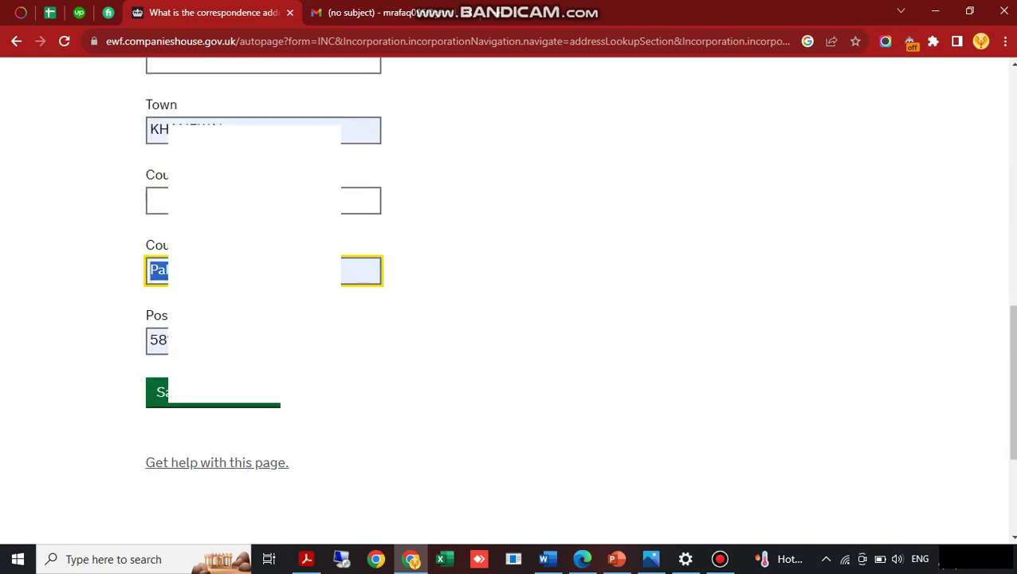
key(Return)
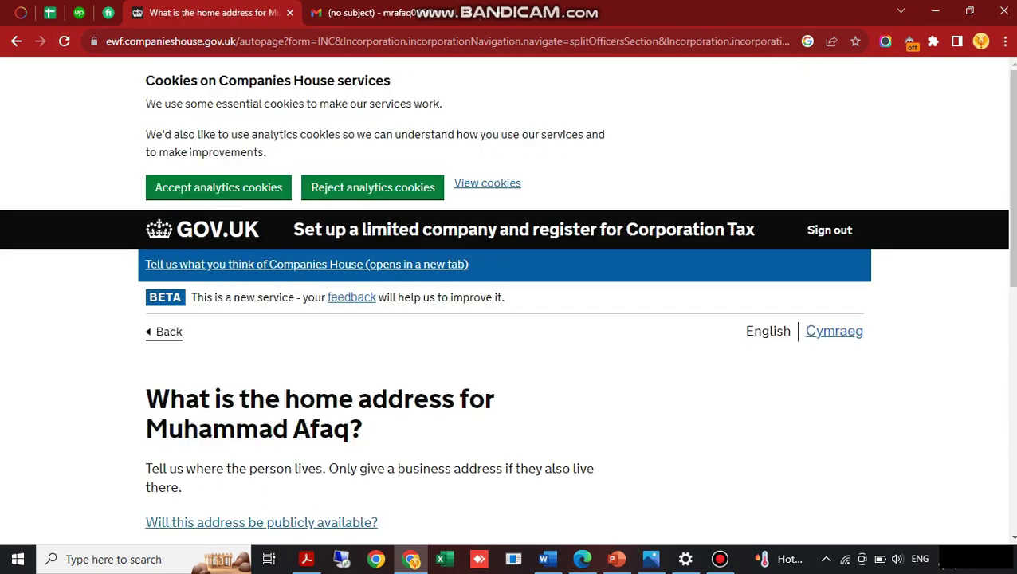
Set the director's home address to the first listed address and save.
scroll(510, 319, down, 3)
drag(146, 216, 451, 285)
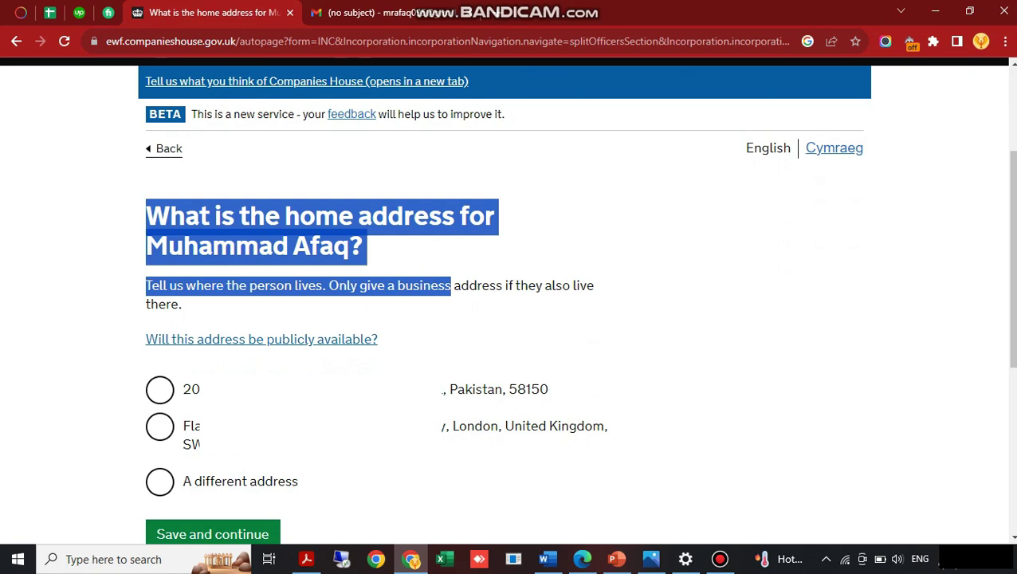
key(Tab)
key(Tab)
key(space)
scroll(510, 319, down, 3)
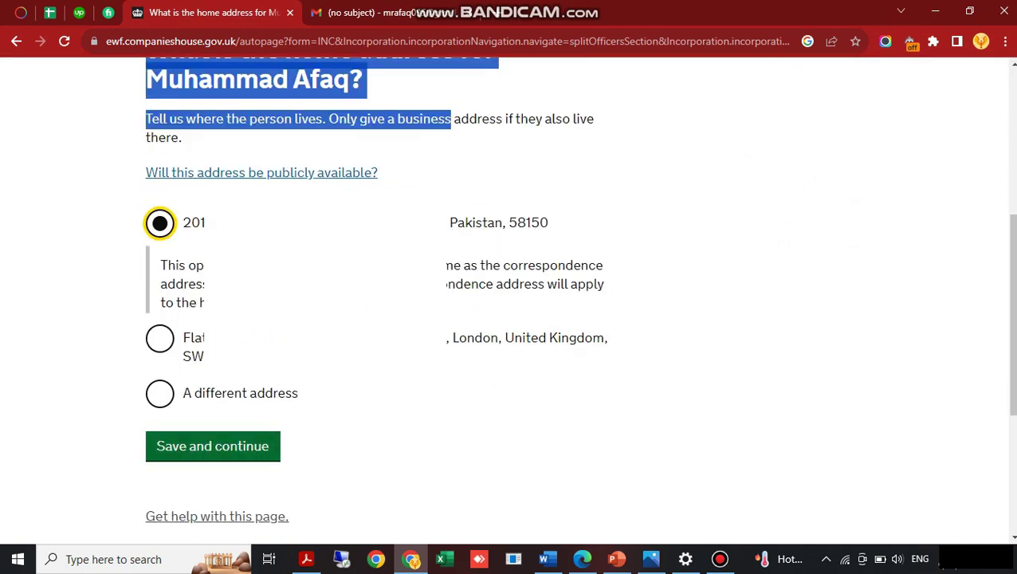
scroll(510, 319, up, 1)
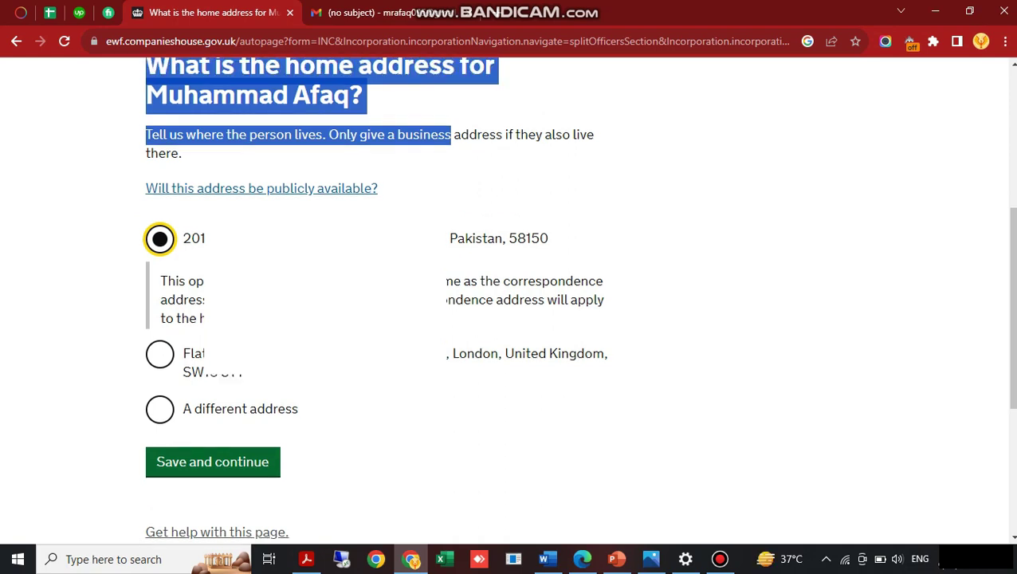
key(Tab)
key(Return)
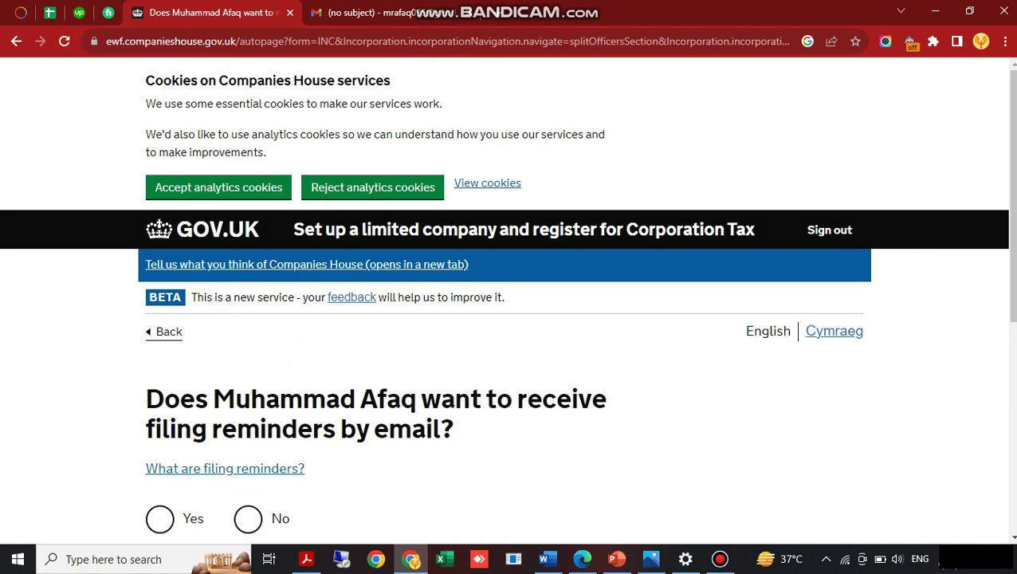
Opt the director in to email filing reminders.
scroll(510, 318, down, 2)
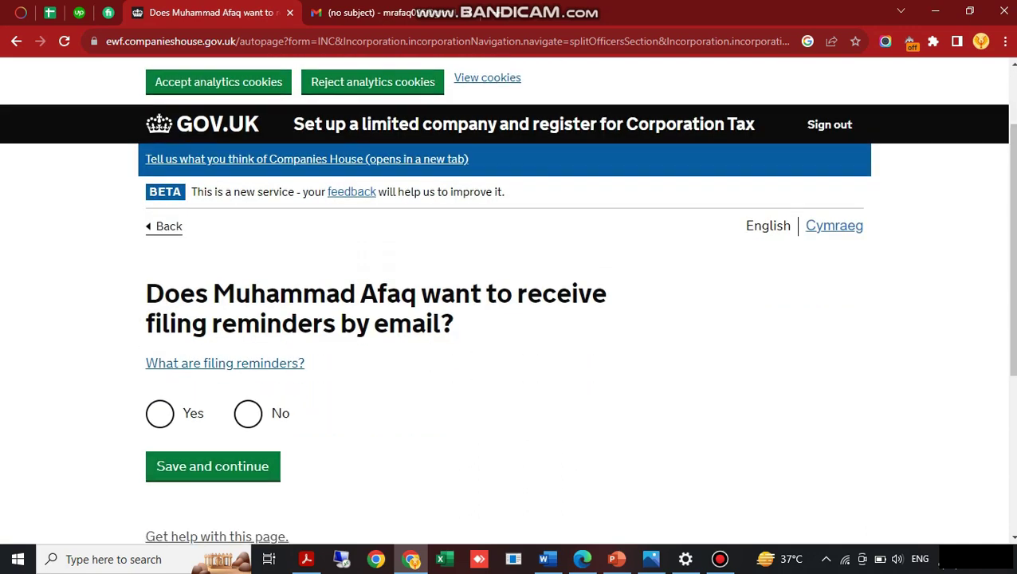
scroll(510, 318, down, 1)
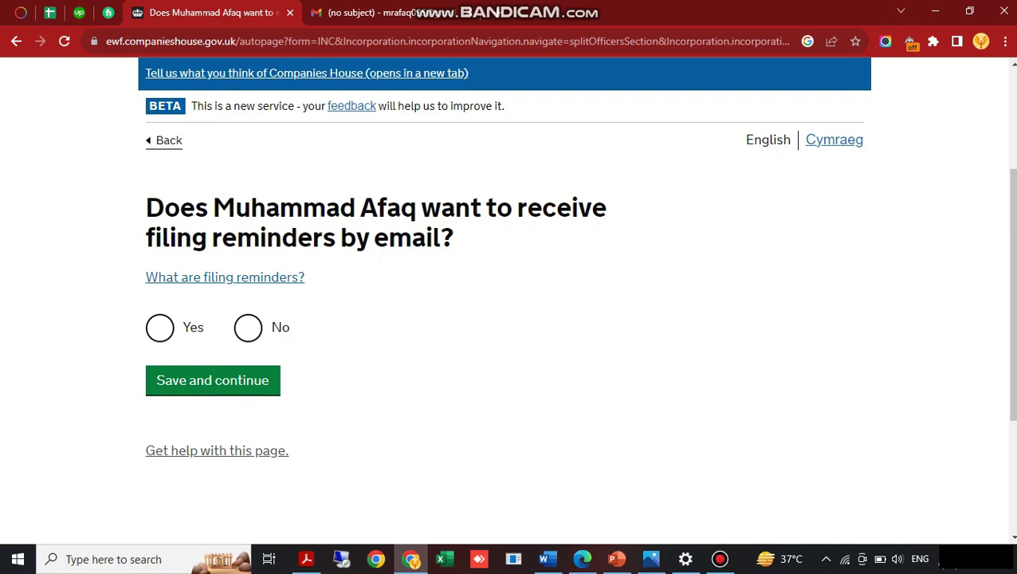
key(Tab)
key(space)
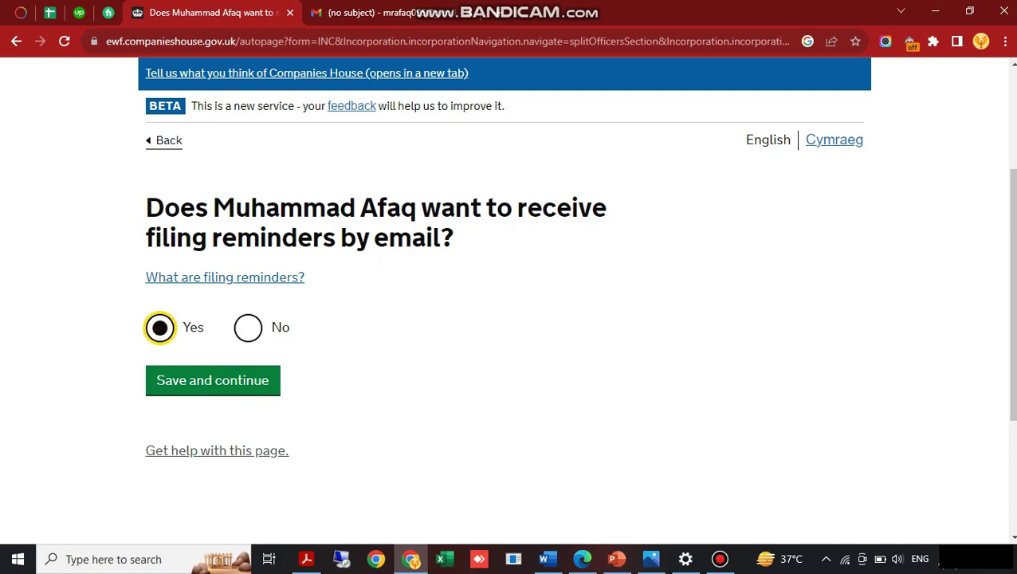
key(Return)
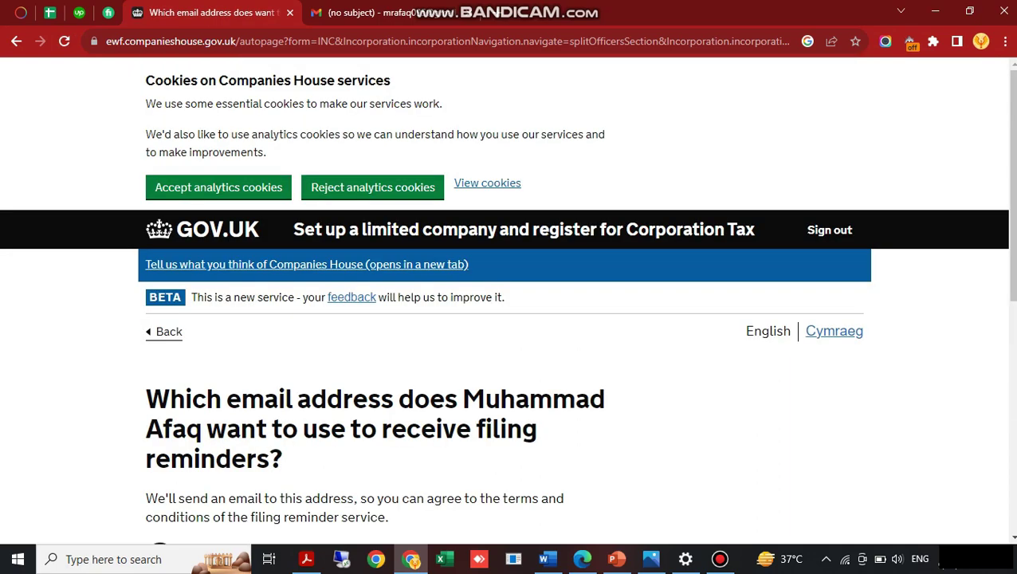
Send the filing reminders to the existing email address.
scroll(508, 303, down, 3)
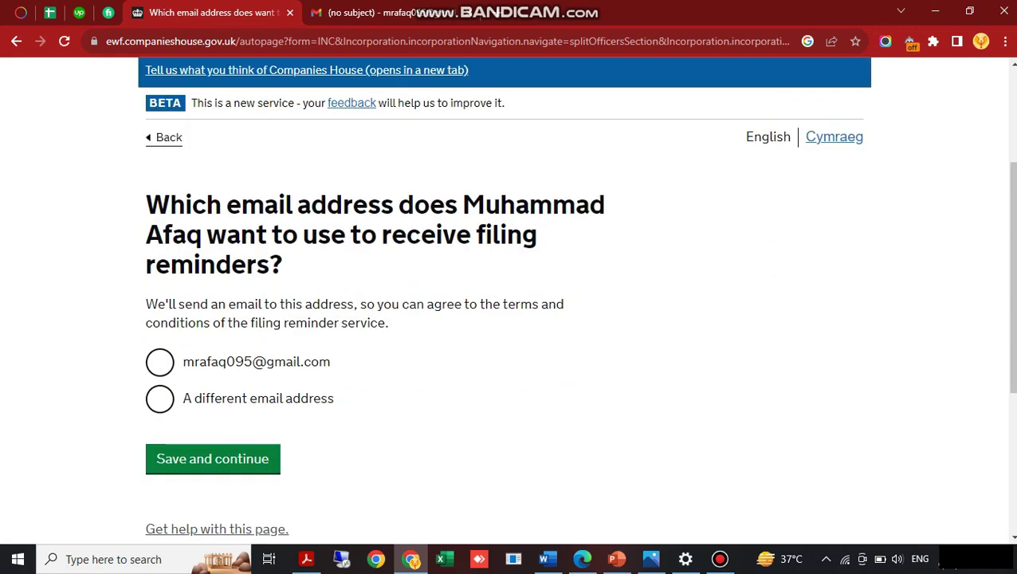
key(Tab)
key(space)
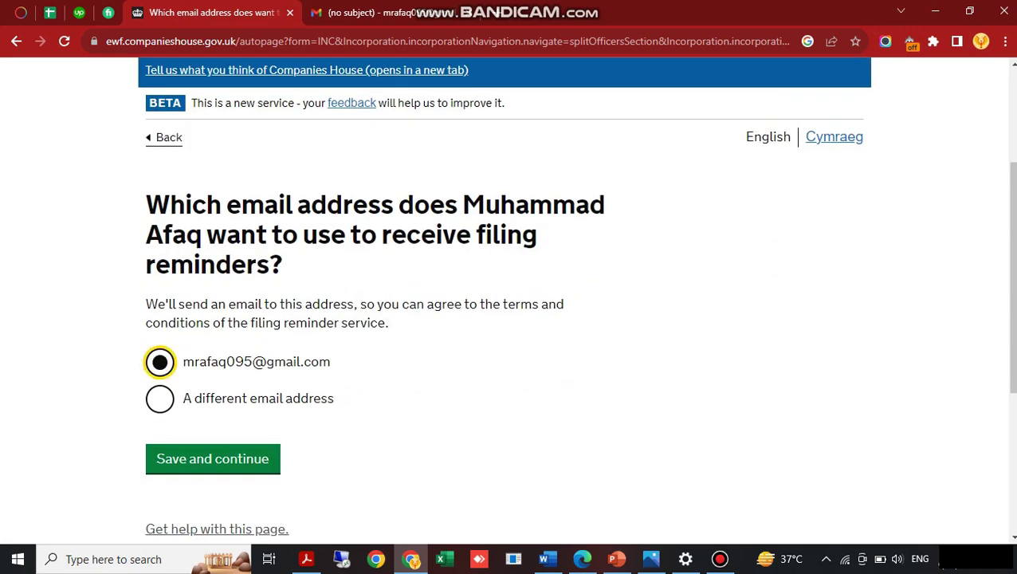
key(Tab)
key(Return)
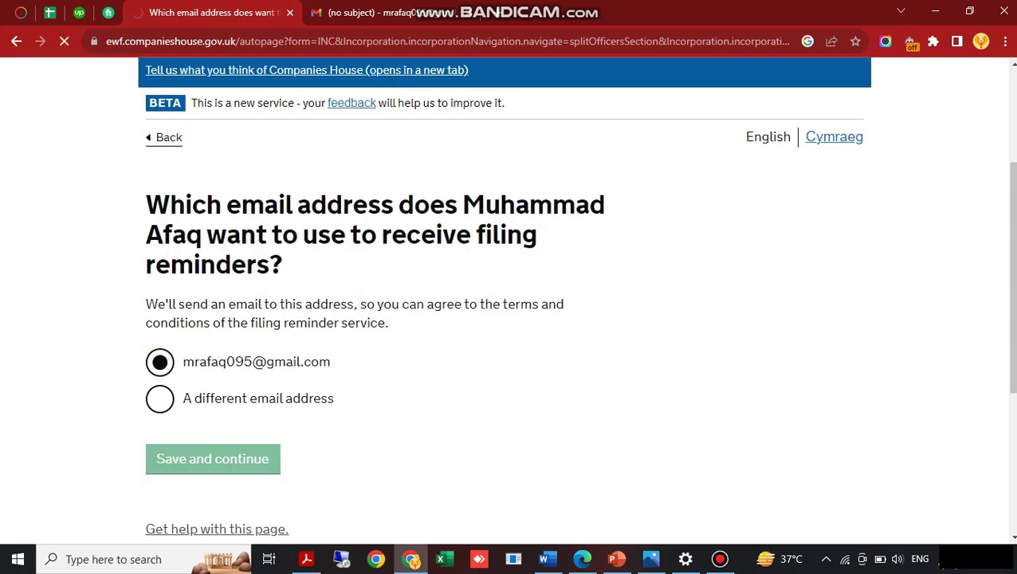
Answer No to adding another director and save.
scroll(509, 318, down, 1)
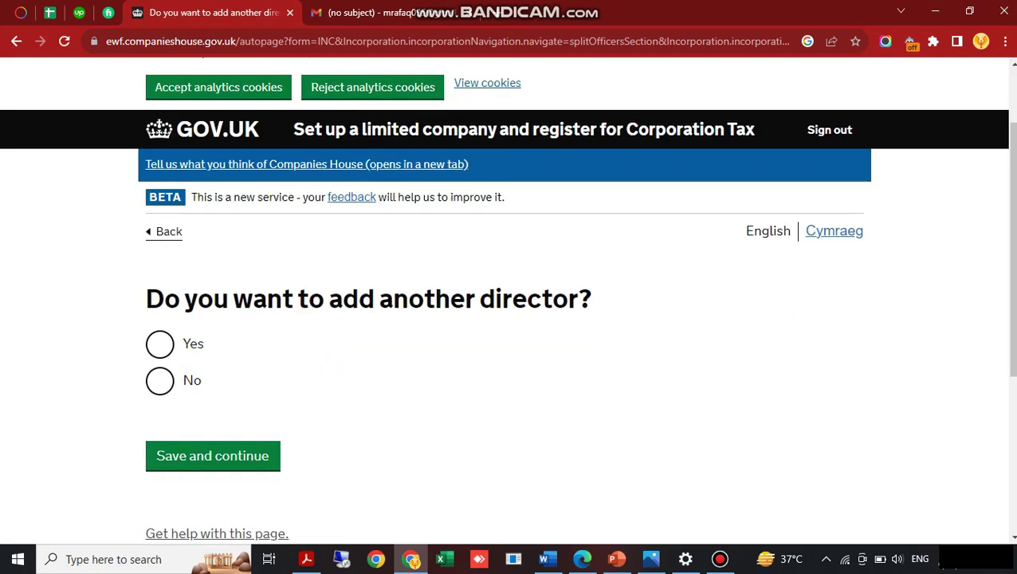
scroll(509, 319, down, 1)
click(159, 337)
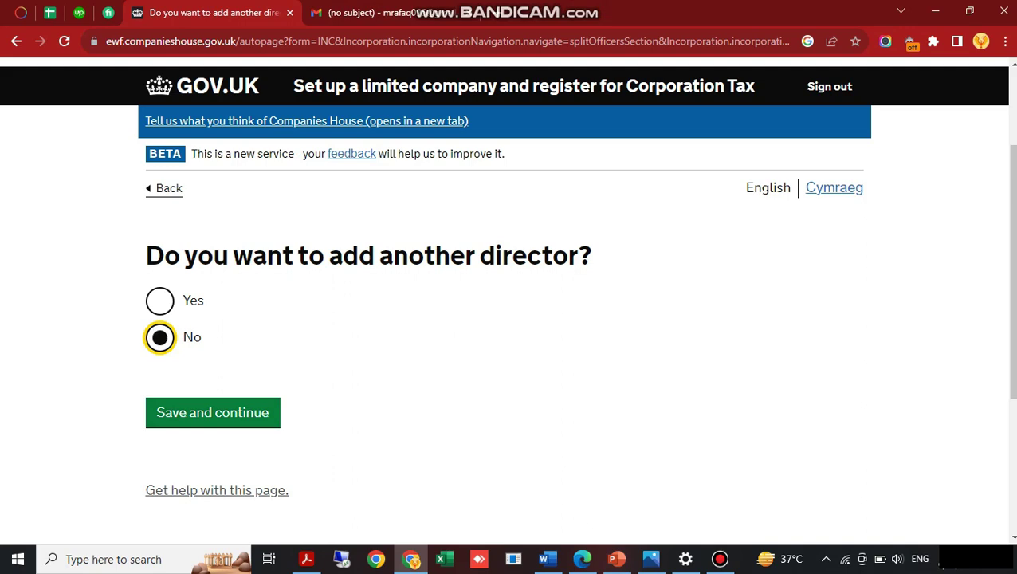
key(Return)
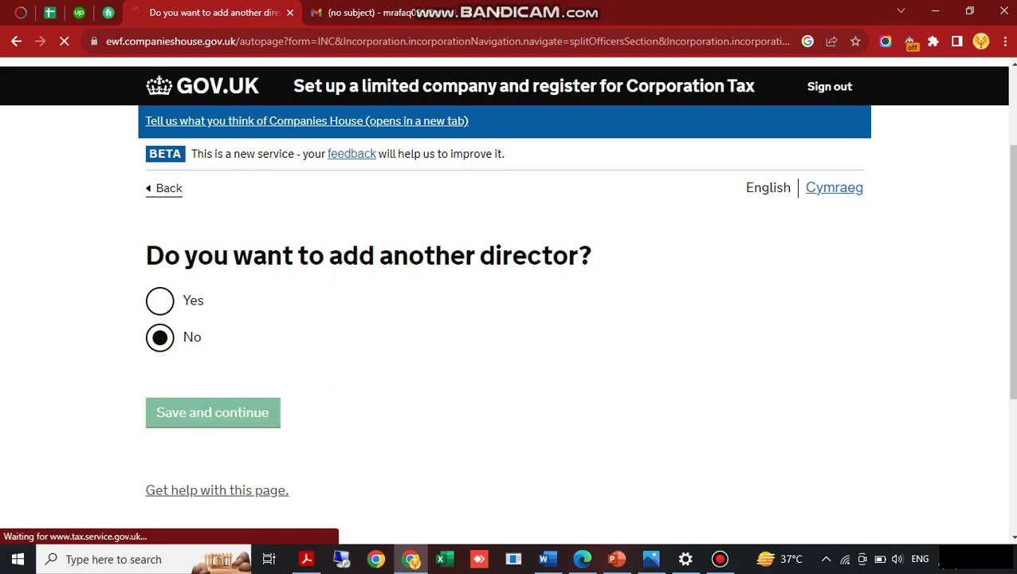
Tick the director's residence and agreement confirmations, save, then continue past the online filing introduction.
scroll(509, 319, down, 5)
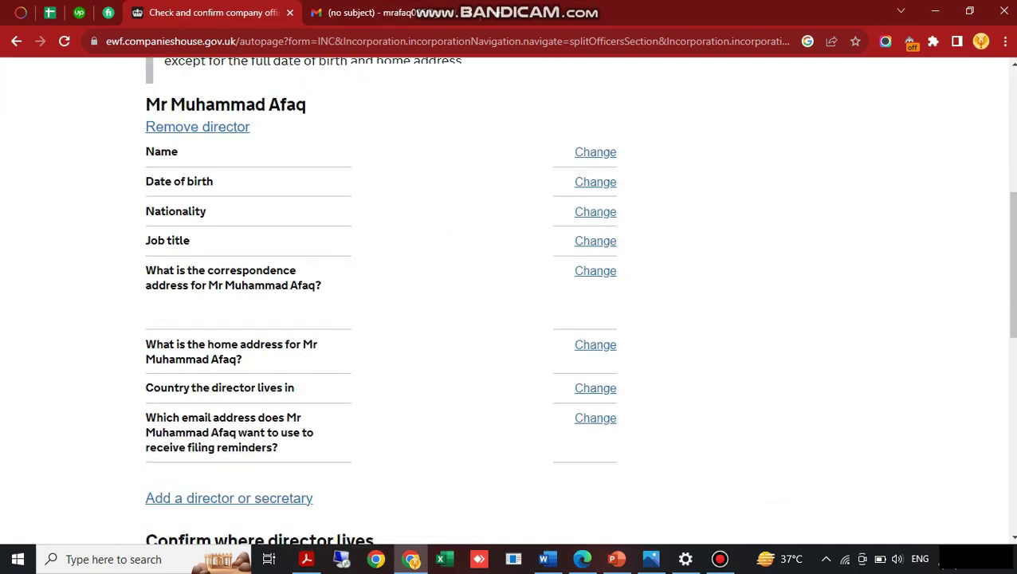
key(ctrl+minus)
key(ctrl+minus)
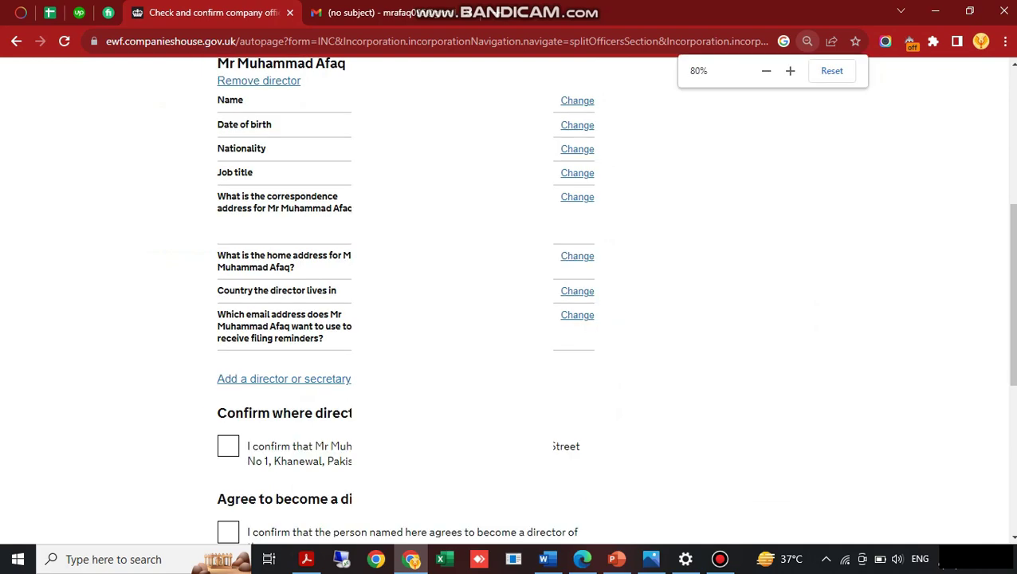
scroll(508, 303, up, 2)
scroll(508, 303, down, 1)
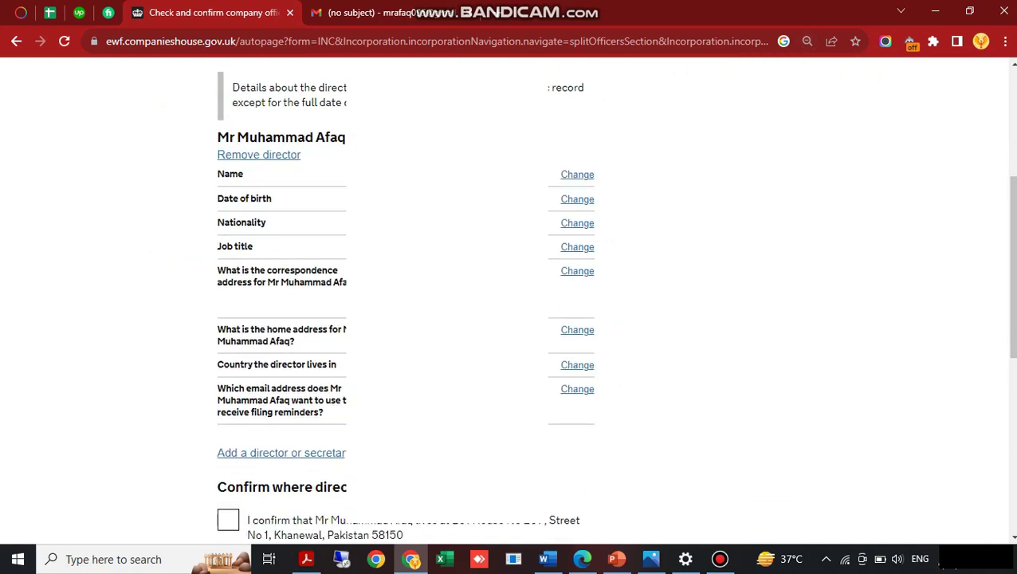
scroll(509, 319, down, 3)
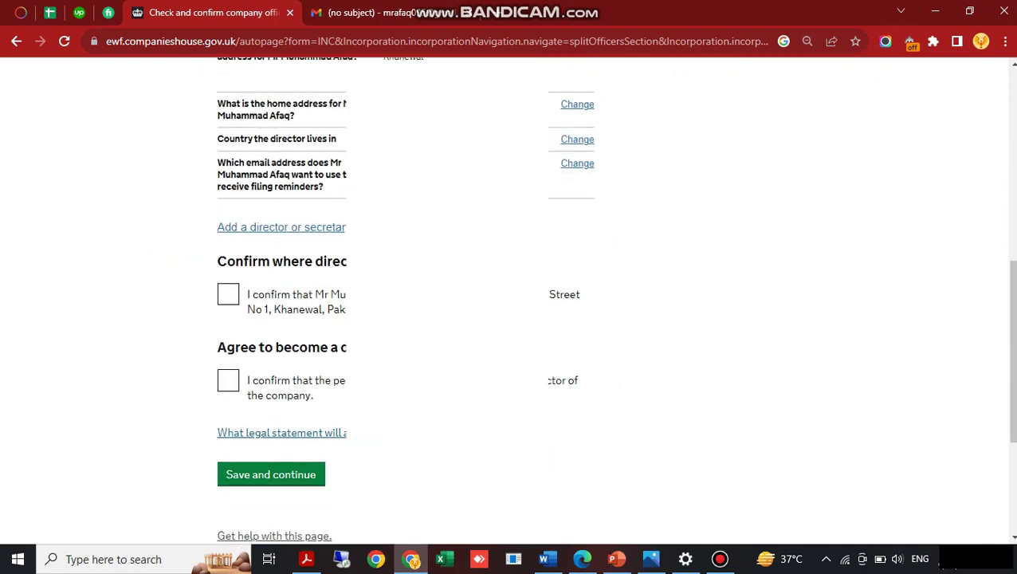
scroll(508, 319, down, 1)
click(228, 243)
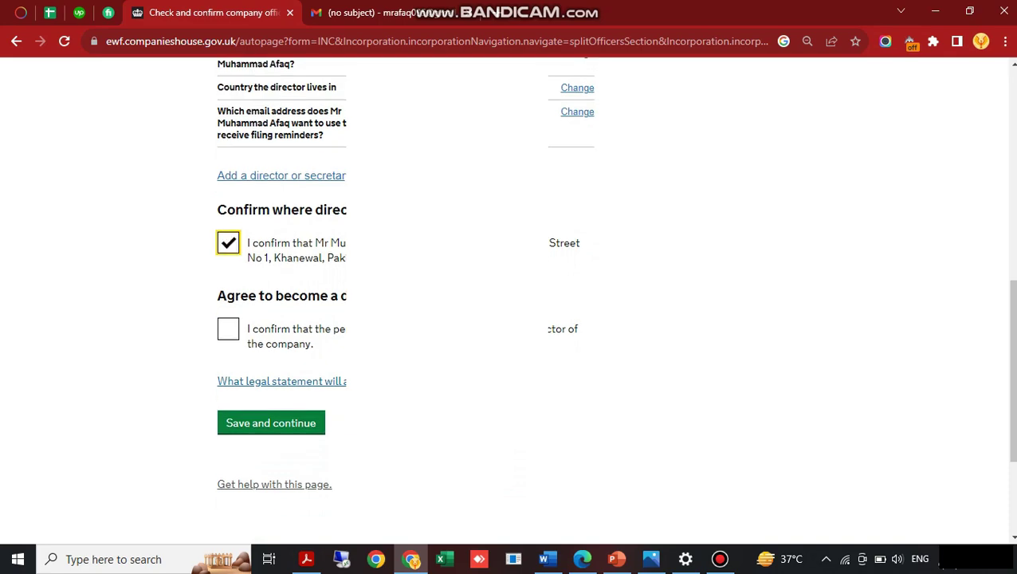
key(Tab)
key(space)
key(Return)
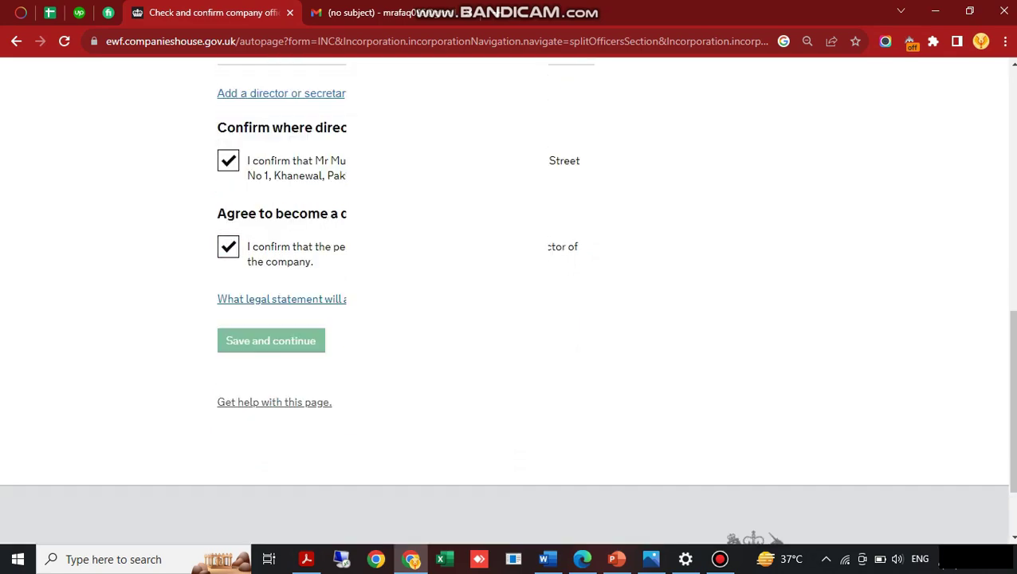
key(Return)
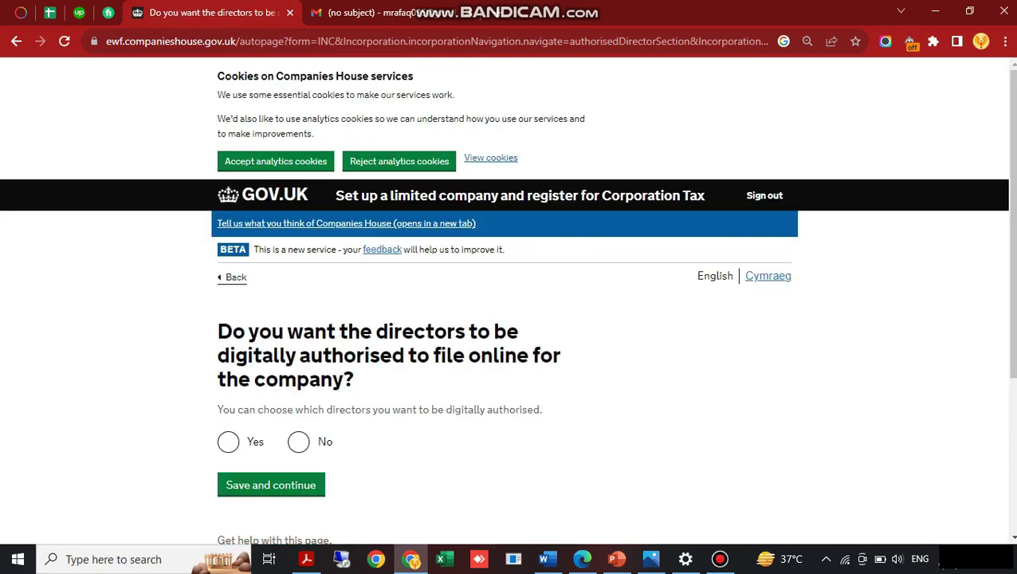
Answer Yes to authorising the directors to file online digitally.
scroll(507, 319, down, 2)
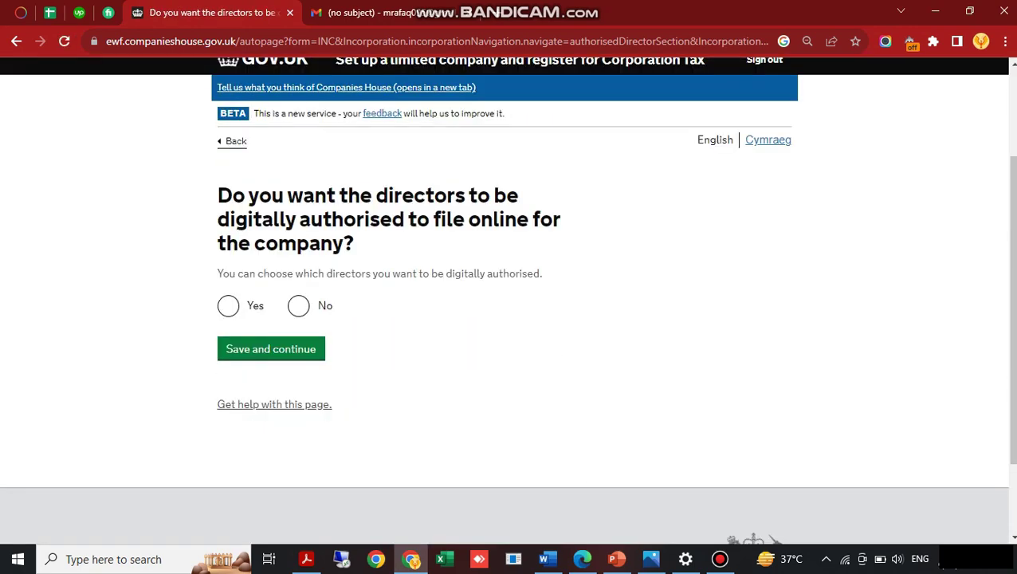
scroll(507, 319, down, 1)
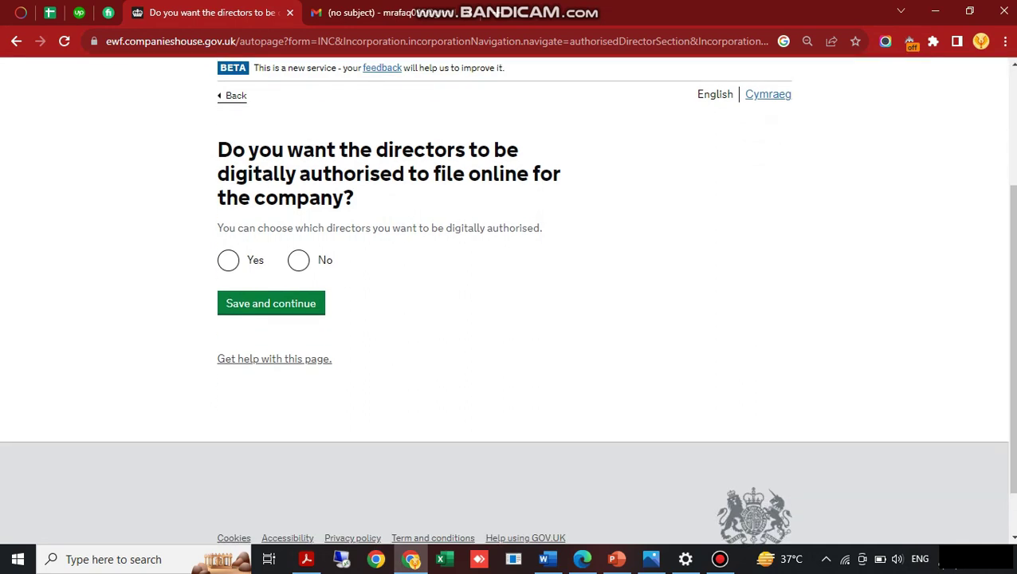
key(Tab)
key(space)
key(Tab)
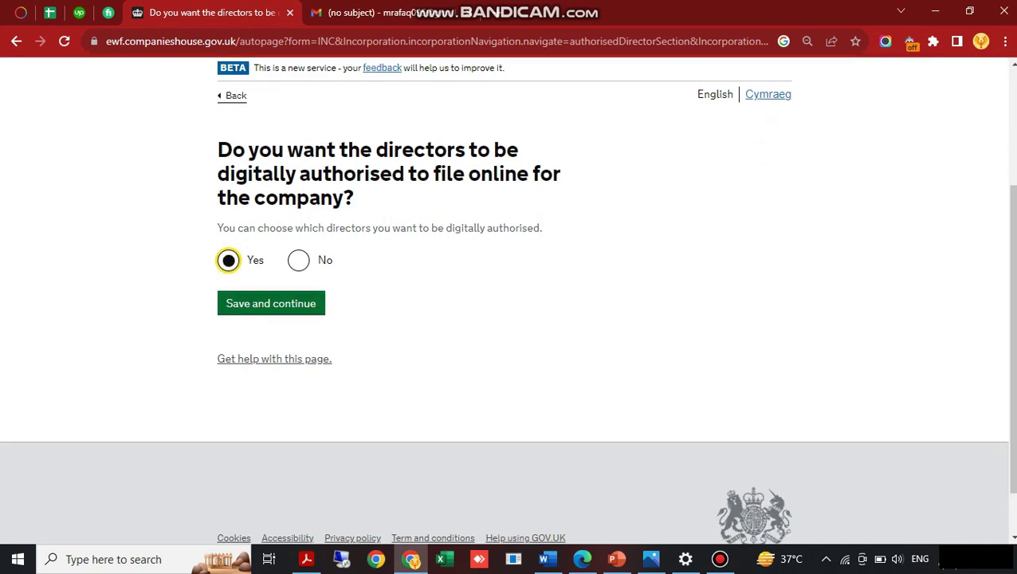
key(Return)
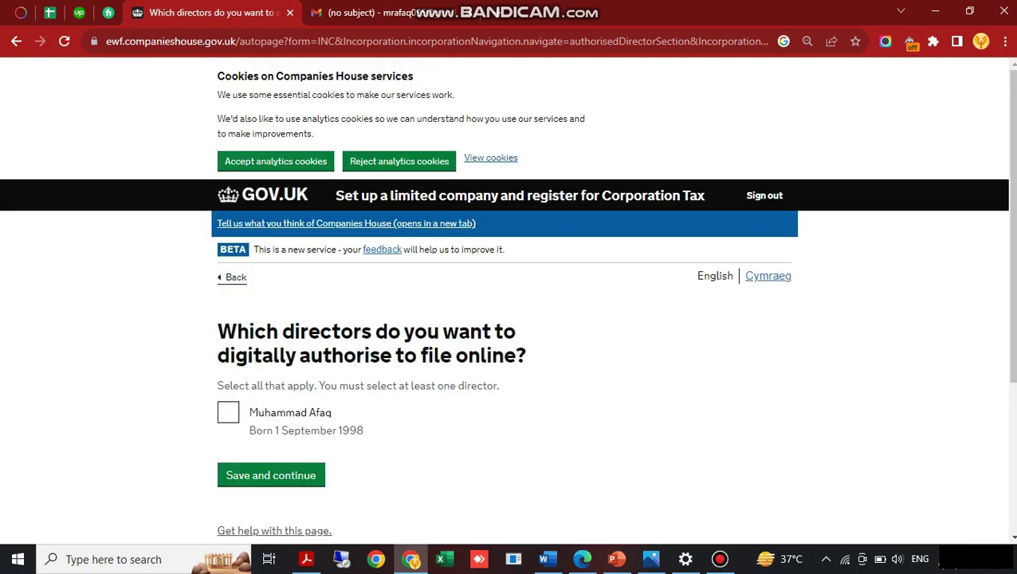
Select the director for digital filing authorisation.
scroll(507, 297, down, 1)
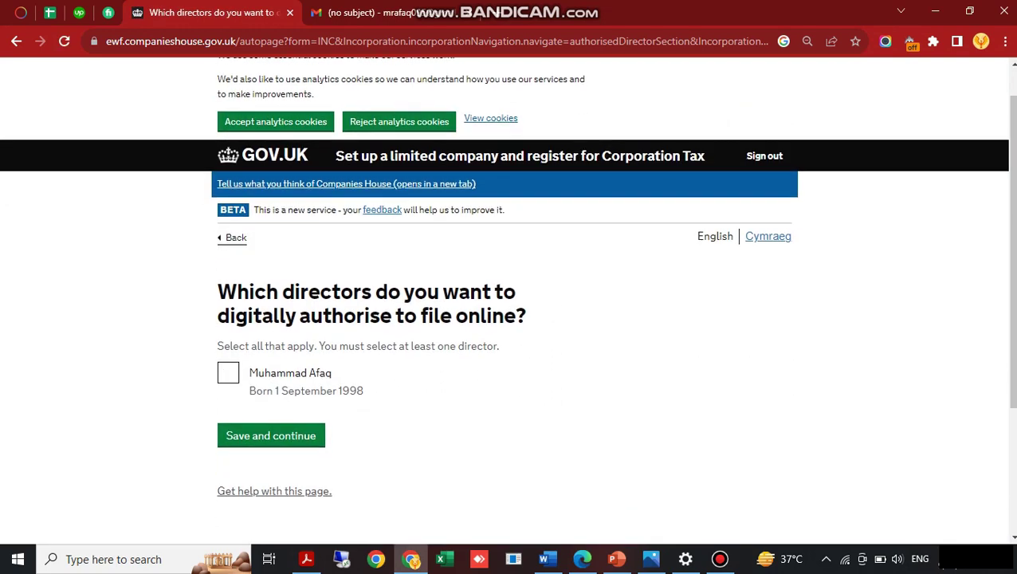
click(228, 371)
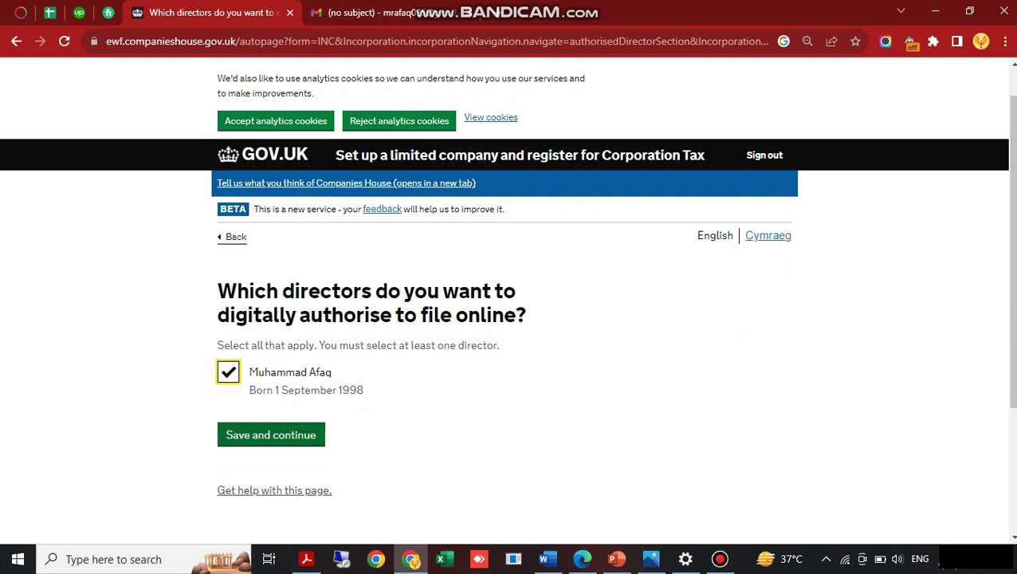
key(Tab)
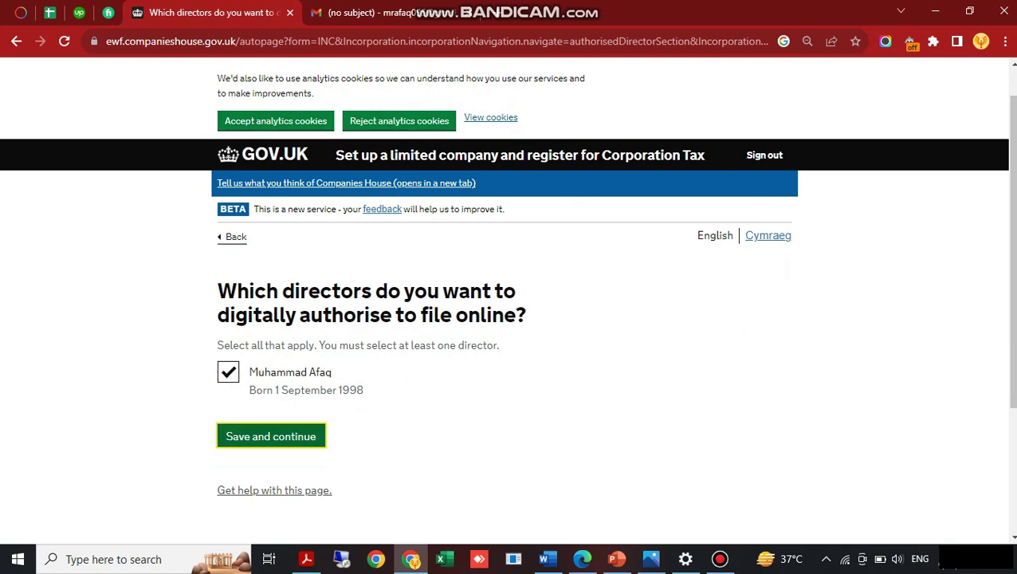
key(Return)
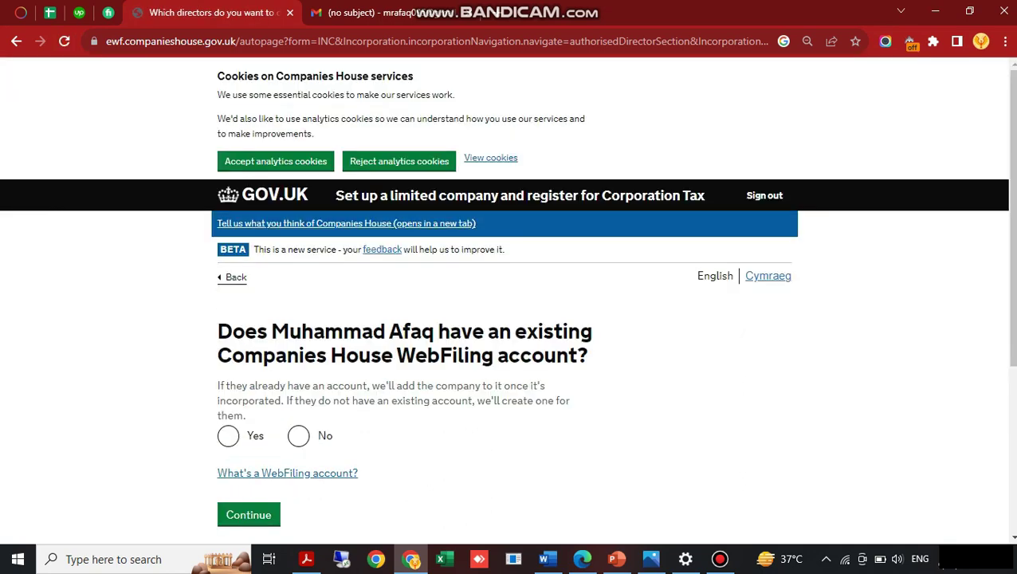
Answer No to the director already having a WebFiling account.
scroll(507, 297, down, 1)
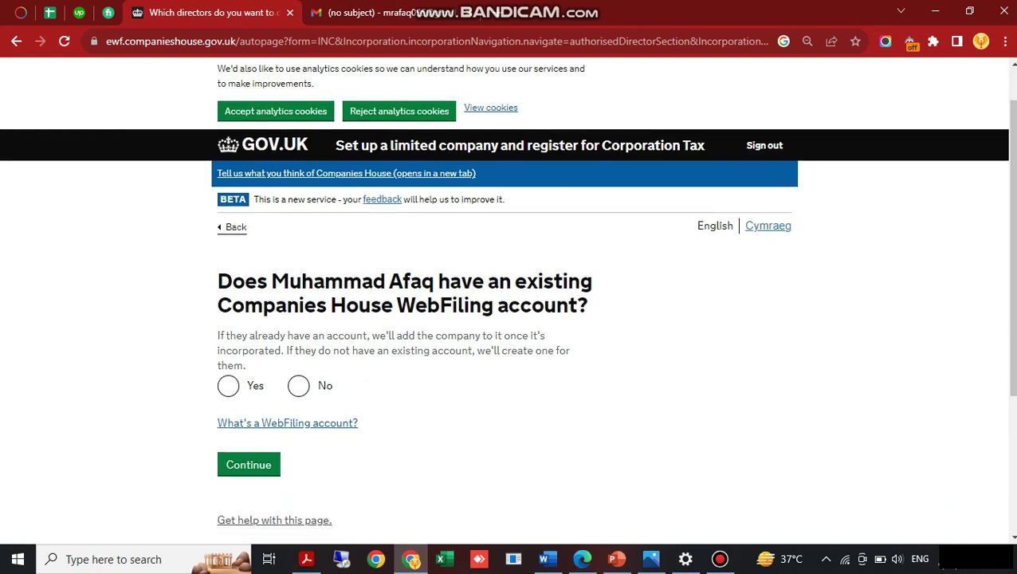
key(Tab)
key(space)
key(Tab)
key(Return)
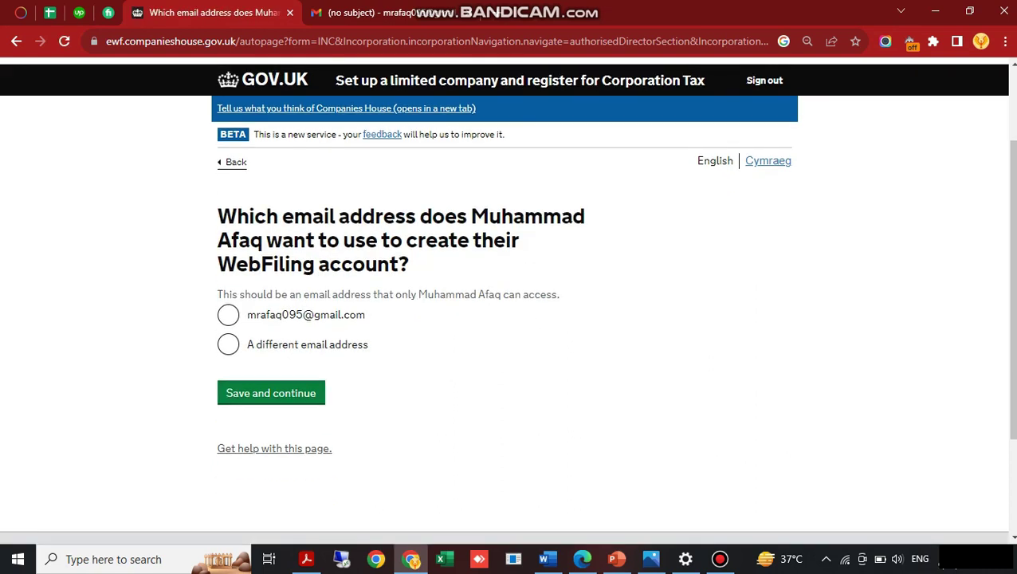
Use the listed email address for the director's WebFiling account.
key(Tab)
key(space)
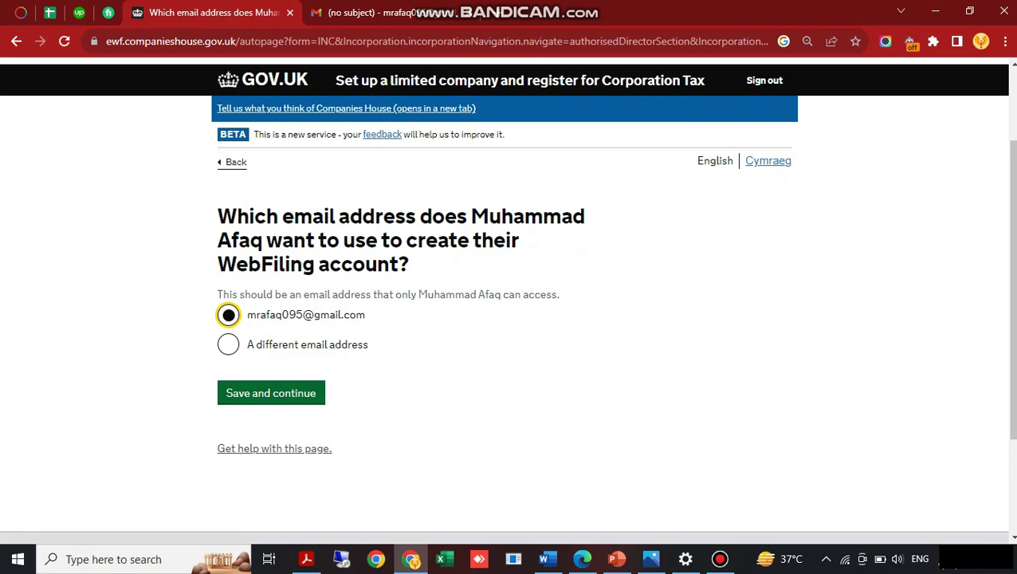
key(Tab)
key(Return)
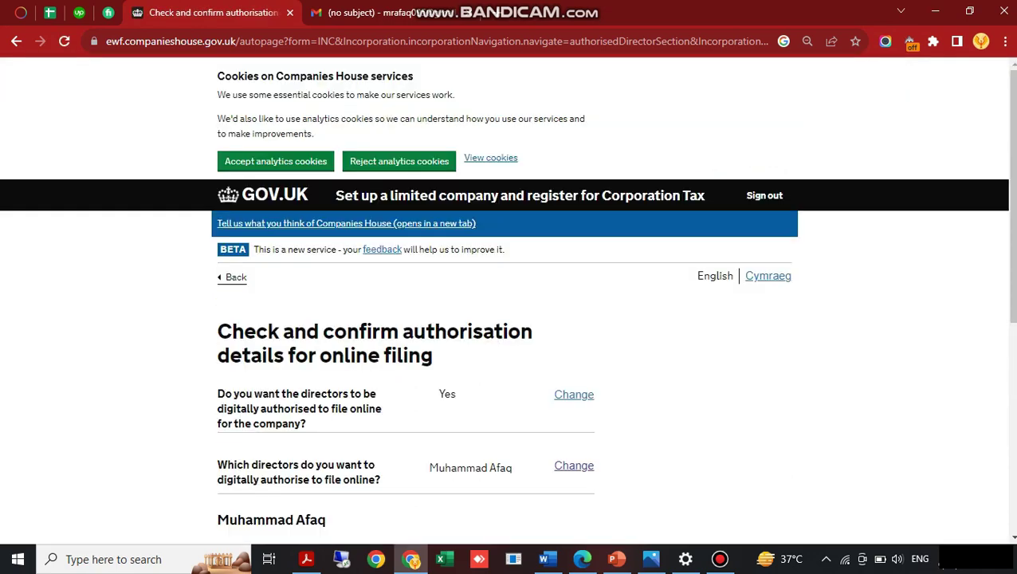
Confirm the director's online filing authorisation details on the check page.
scroll(507, 300, down, 2)
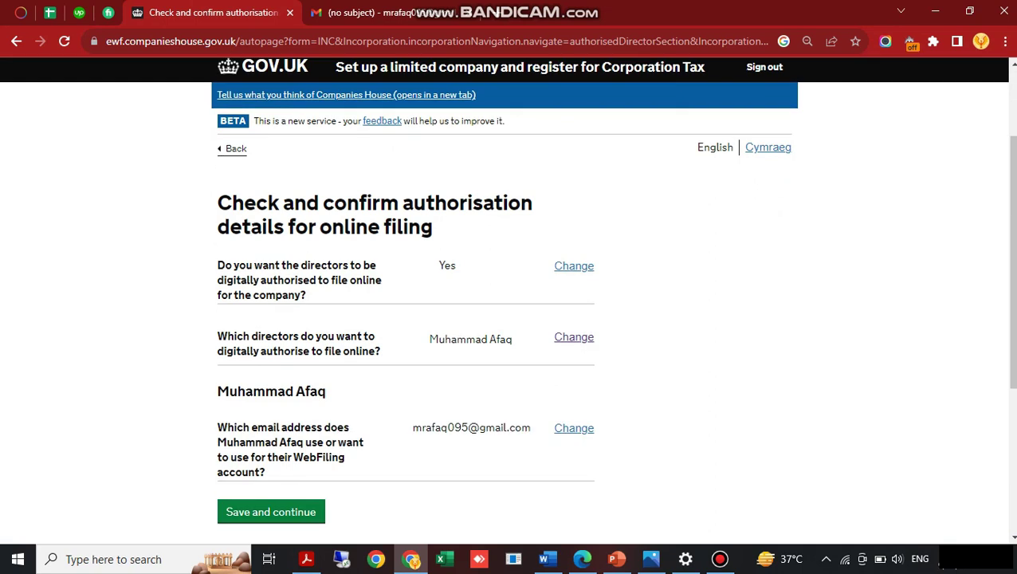
scroll(507, 290, down, 1)
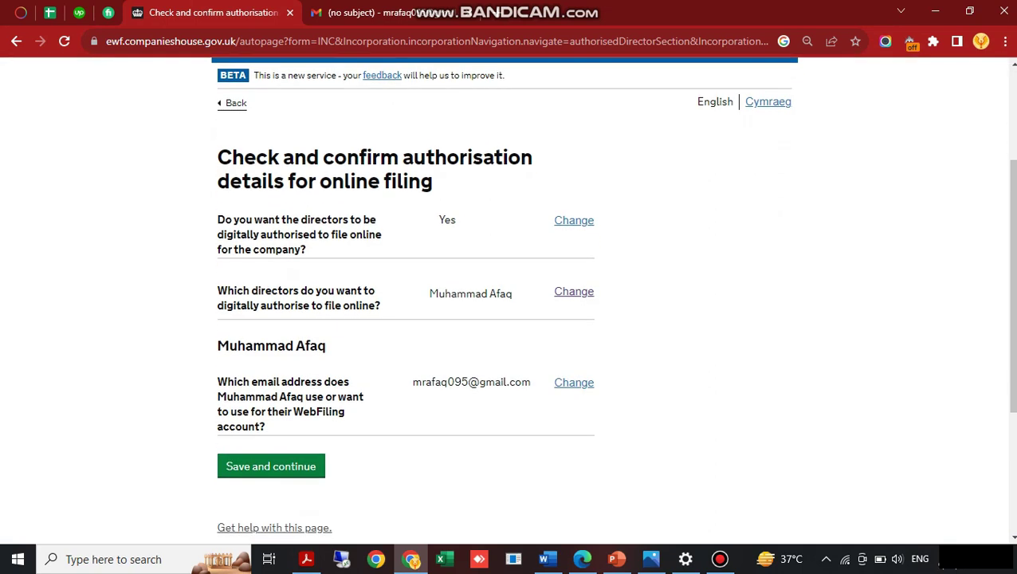
click(271, 455)
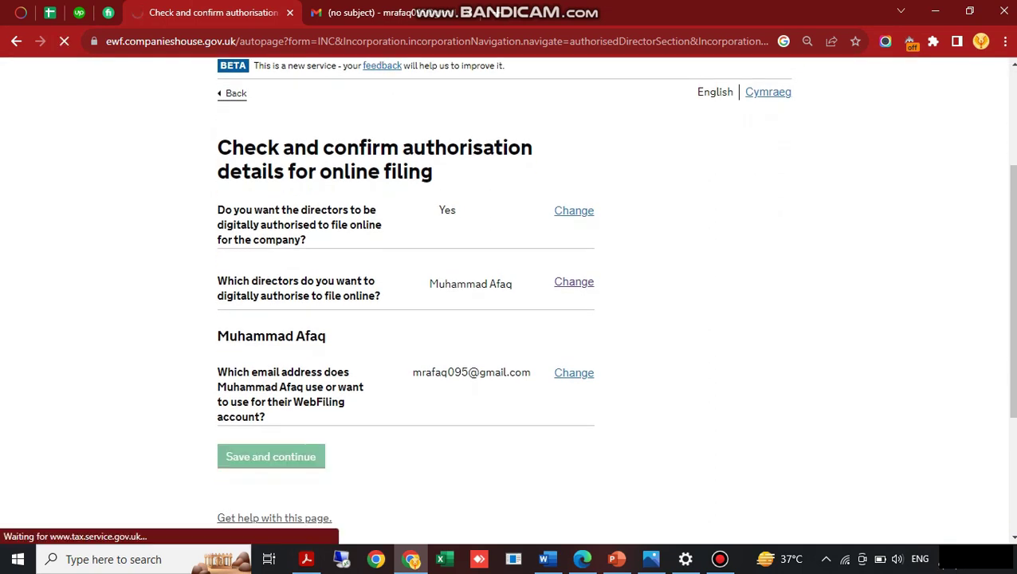
scroll(507, 300, down, 1)
scroll(507, 300, down, 2)
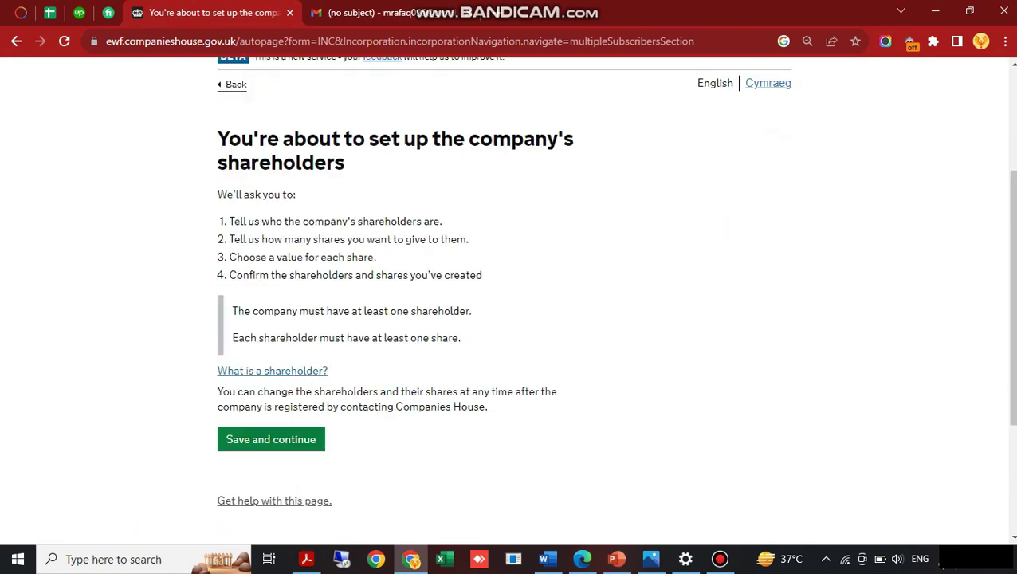
Start the shareholders section and record the director as a shareholder.
click(271, 422)
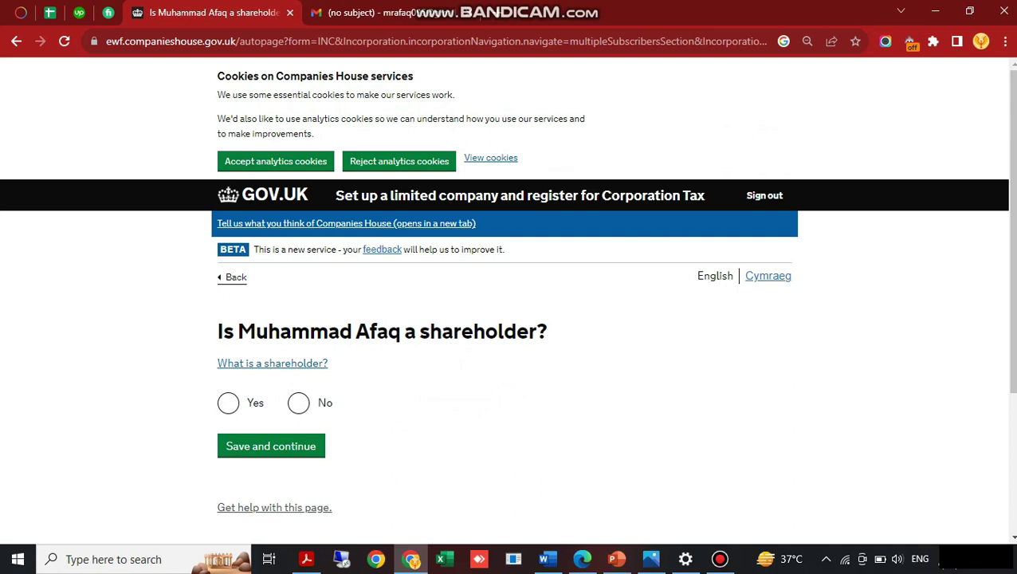
click(228, 403)
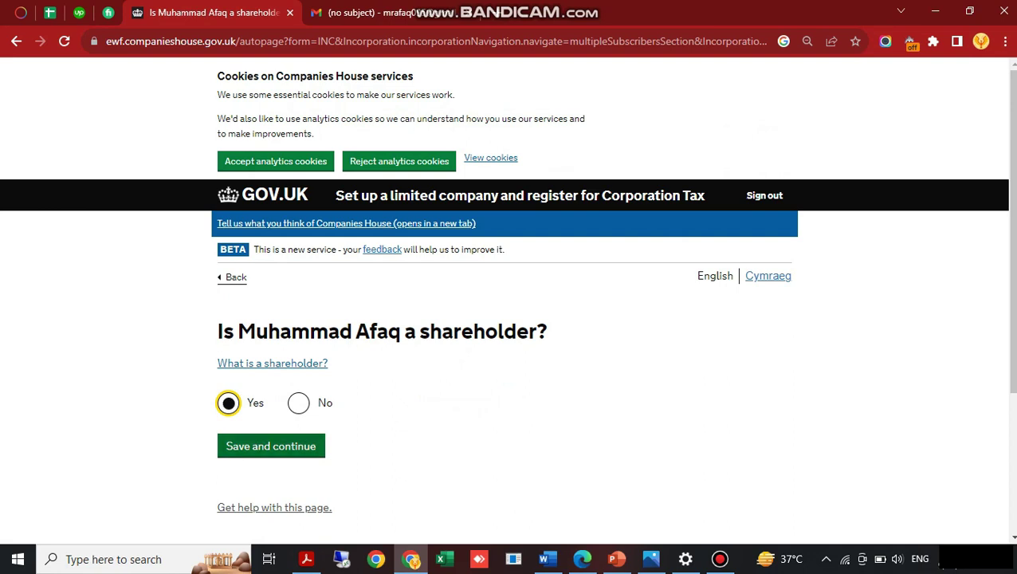
key(Tab)
key(Return)
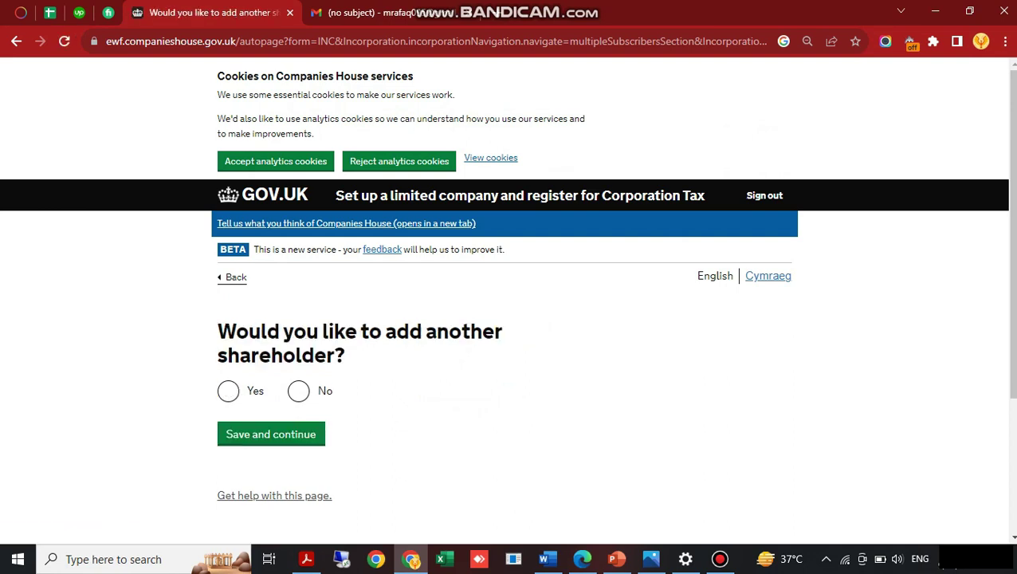
State there are no other shareholders and confirm the shareholder details.
key(ctrl+plus)
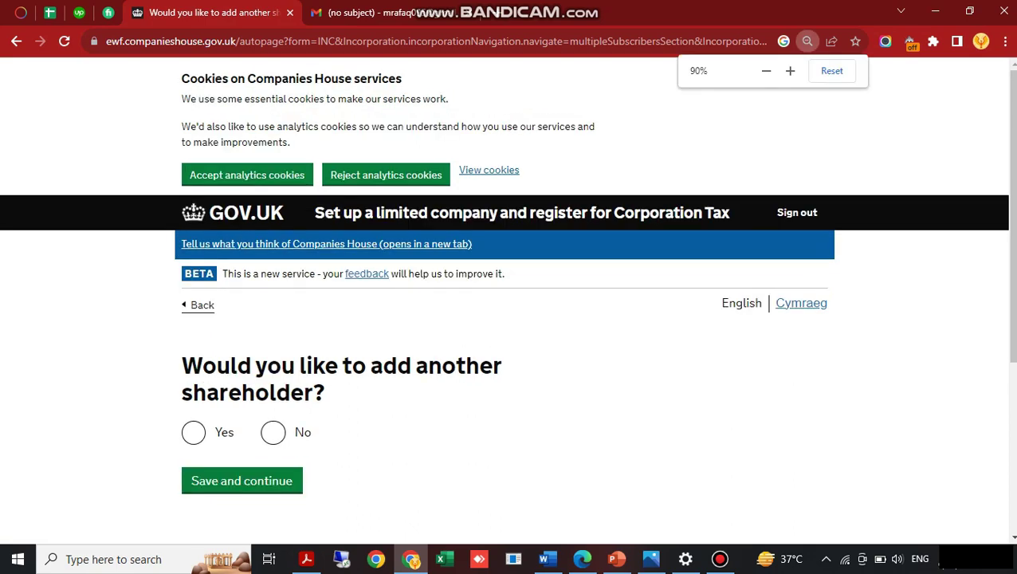
scroll(273, 347, down, 2)
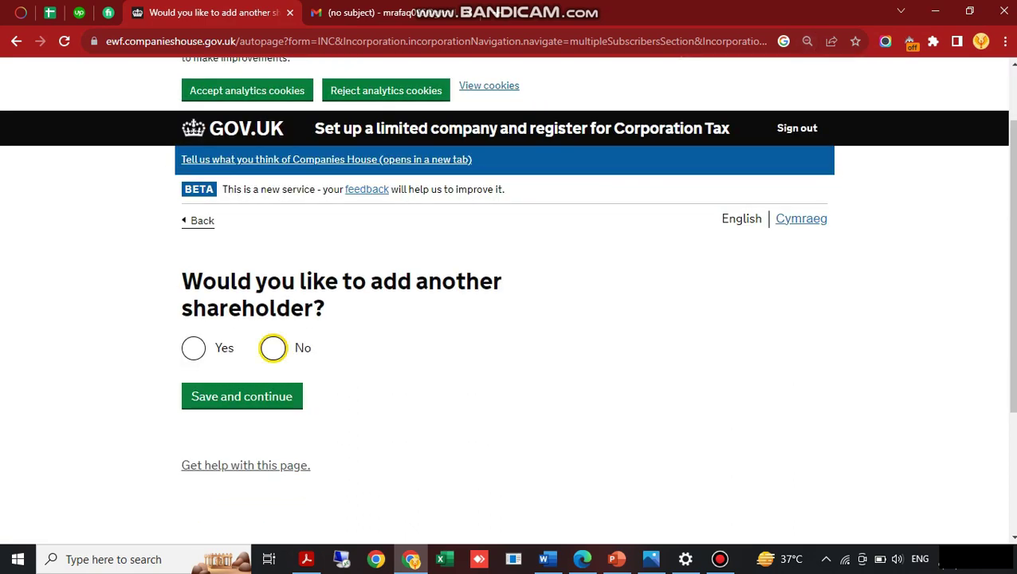
click(273, 347)
click(242, 396)
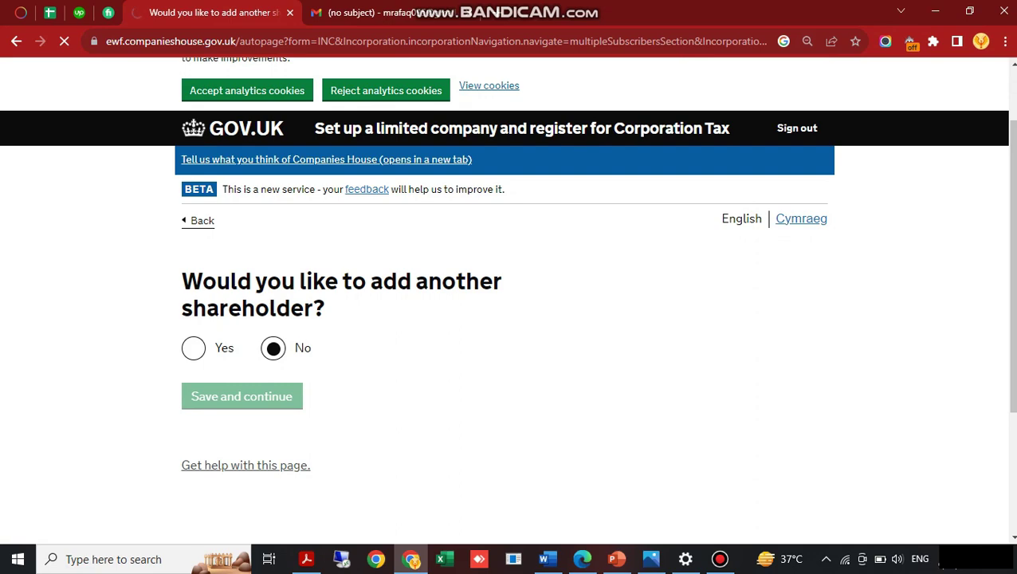
scroll(509, 303, down, 2)
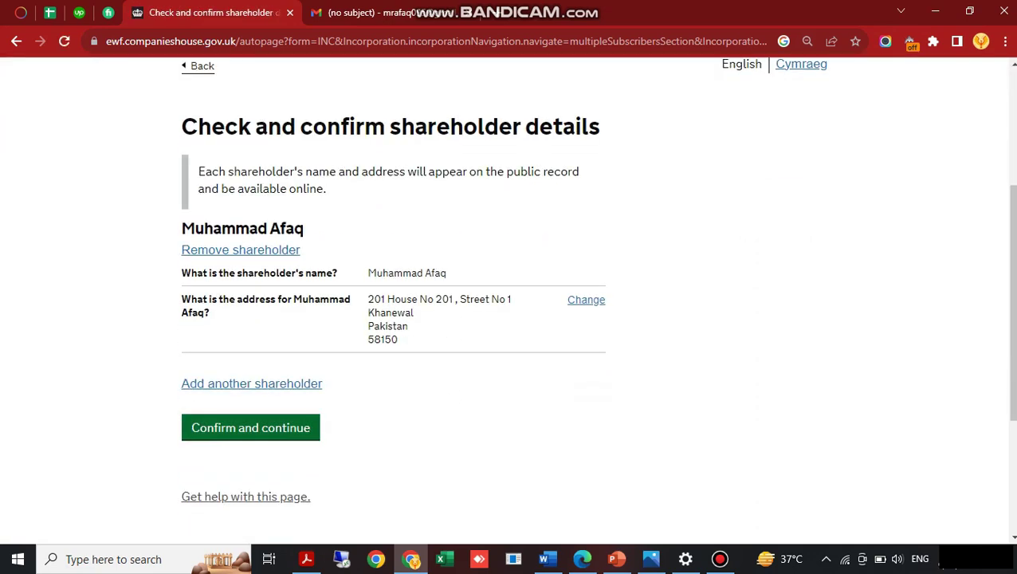
click(250, 427)
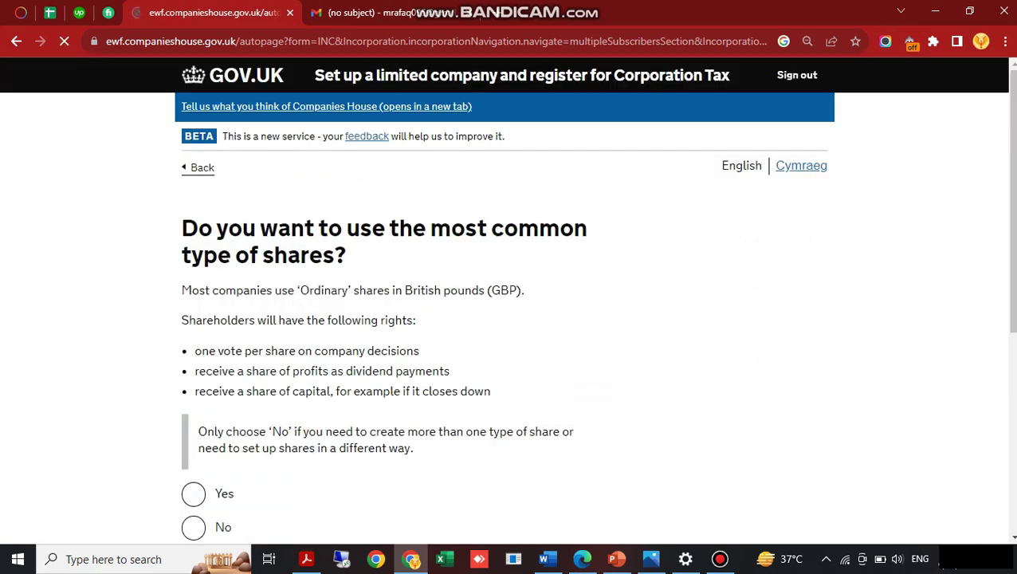
Choose ordinary shares and give the shareholder 1 share.
scroll(509, 303, down, 3)
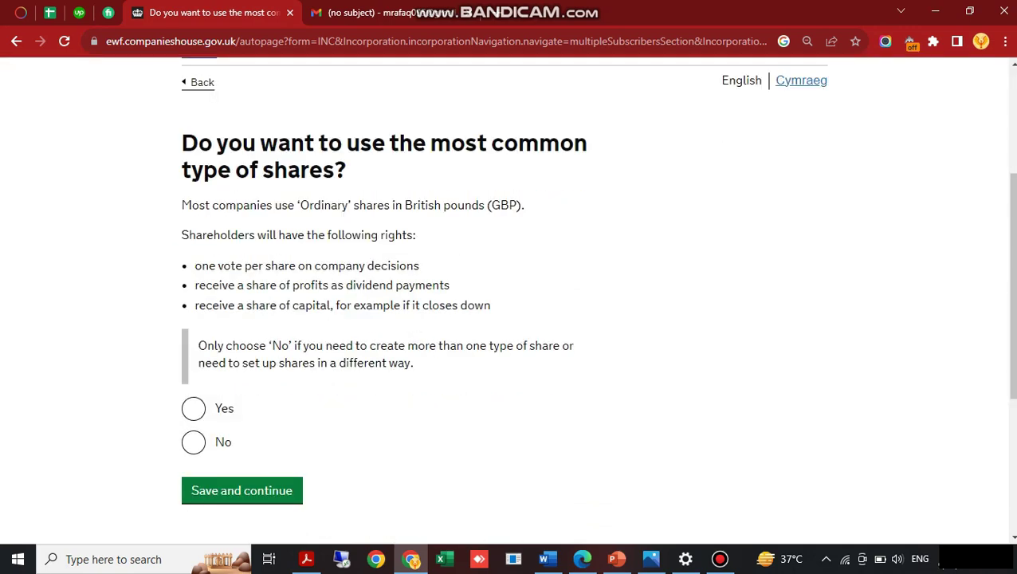
click(193, 408)
key(Tab)
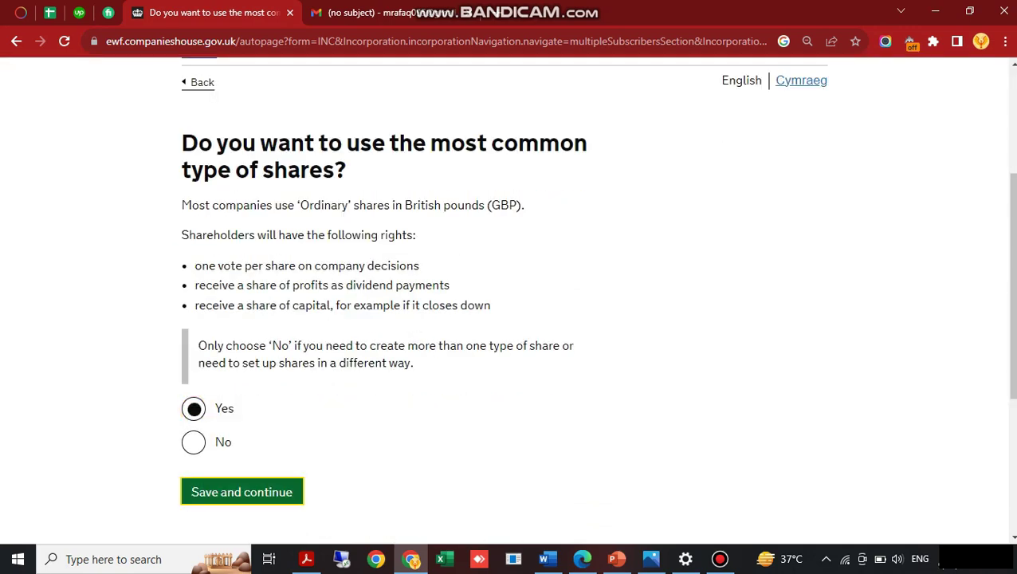
key(Return)
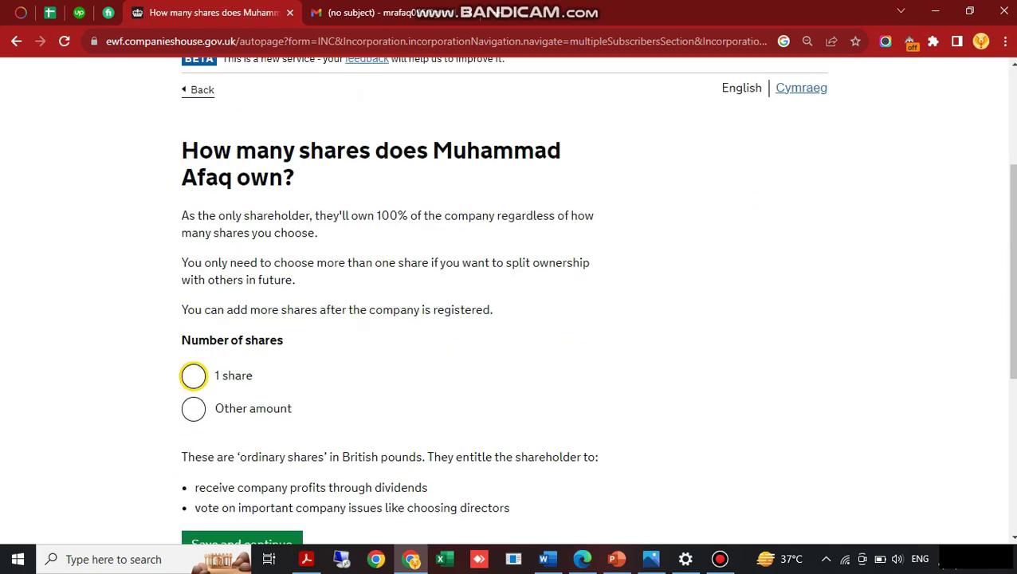
key(space)
scroll(509, 302, down, 1)
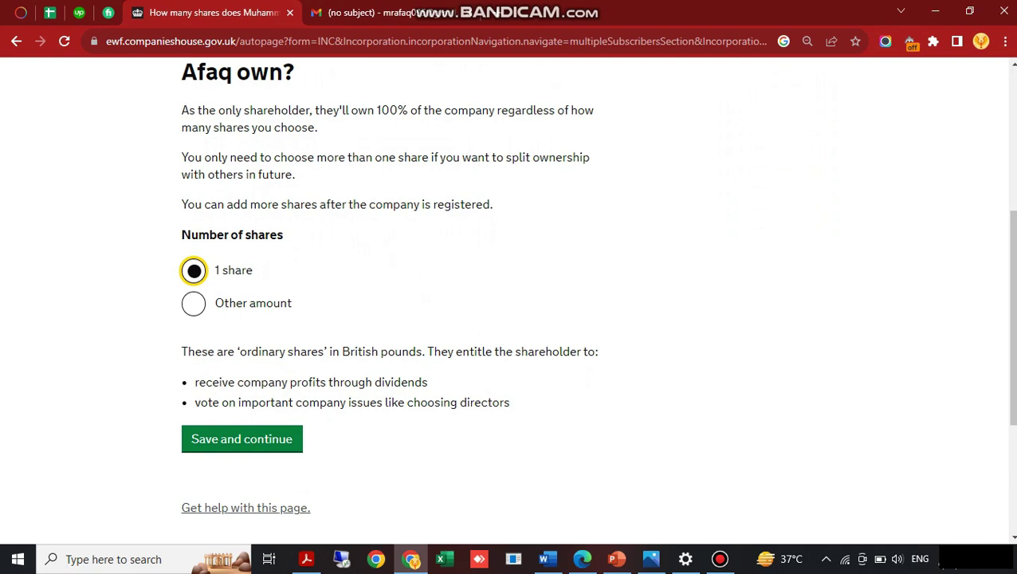
drag(188, 110, 492, 204)
click(241, 439)
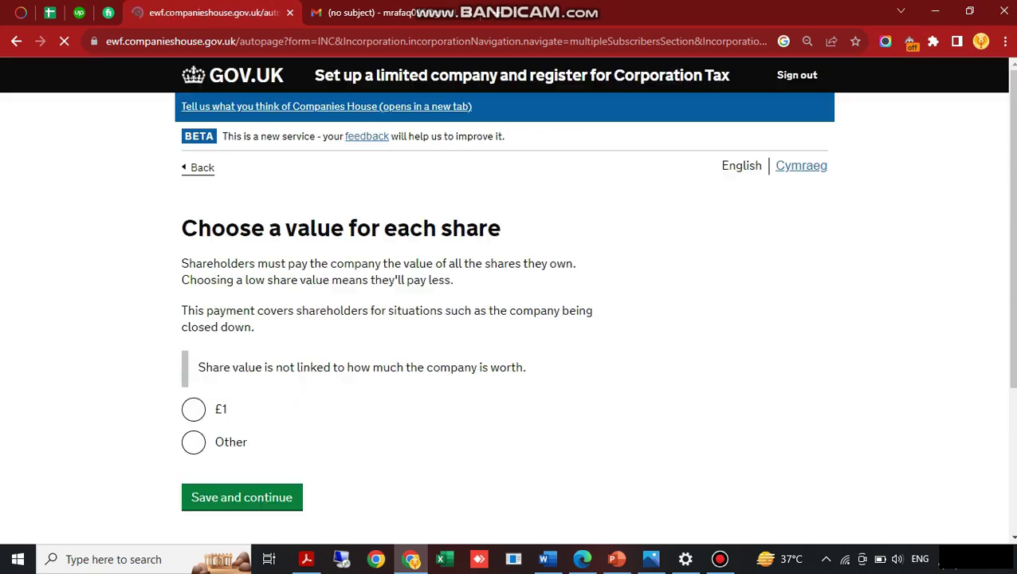
Set the value of each share to £1.
scroll(509, 303, down, 3)
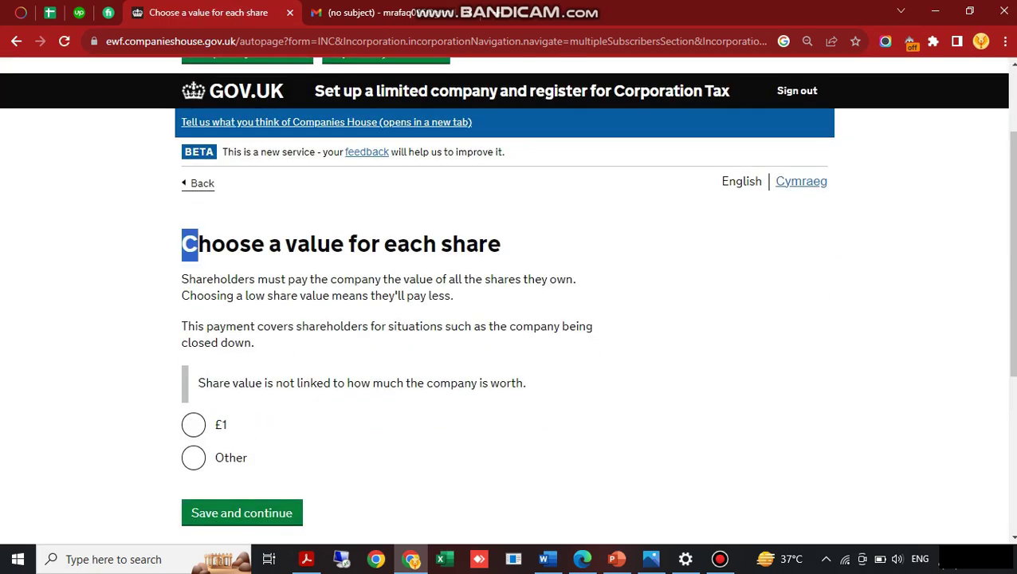
drag(198, 244, 500, 244)
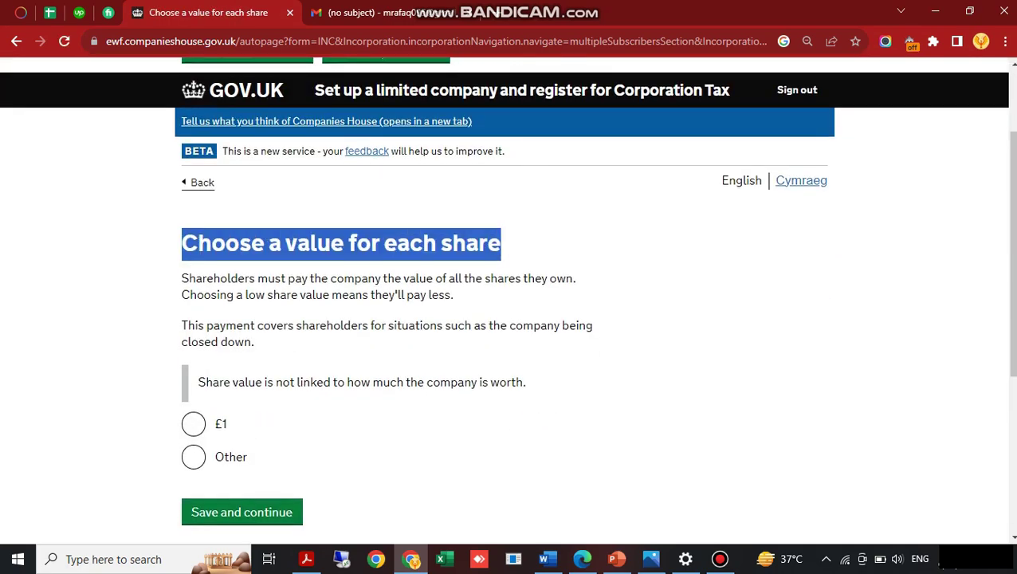
scroll(509, 302, down, 2)
key(Tab)
key(space)
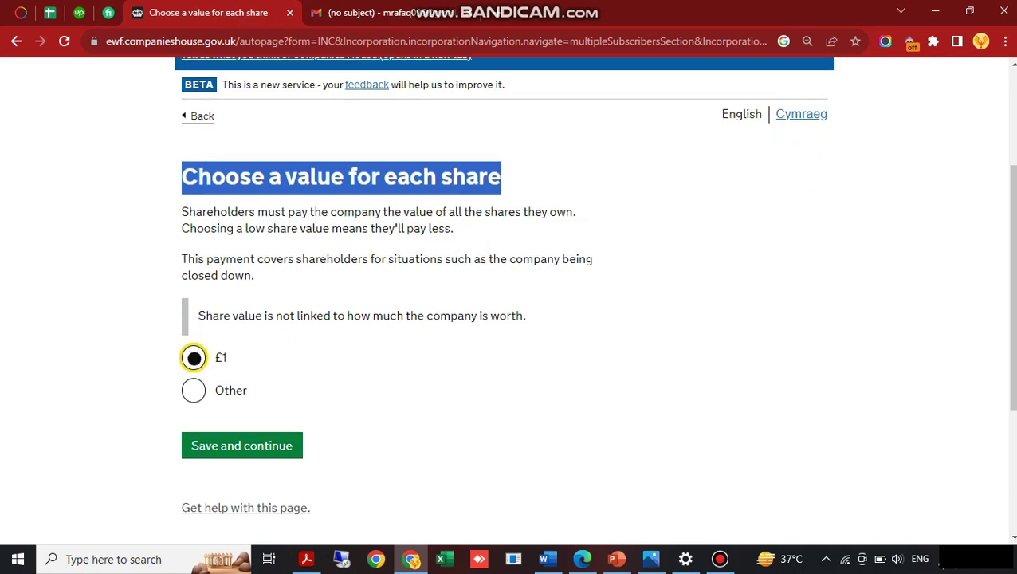
key(Tab)
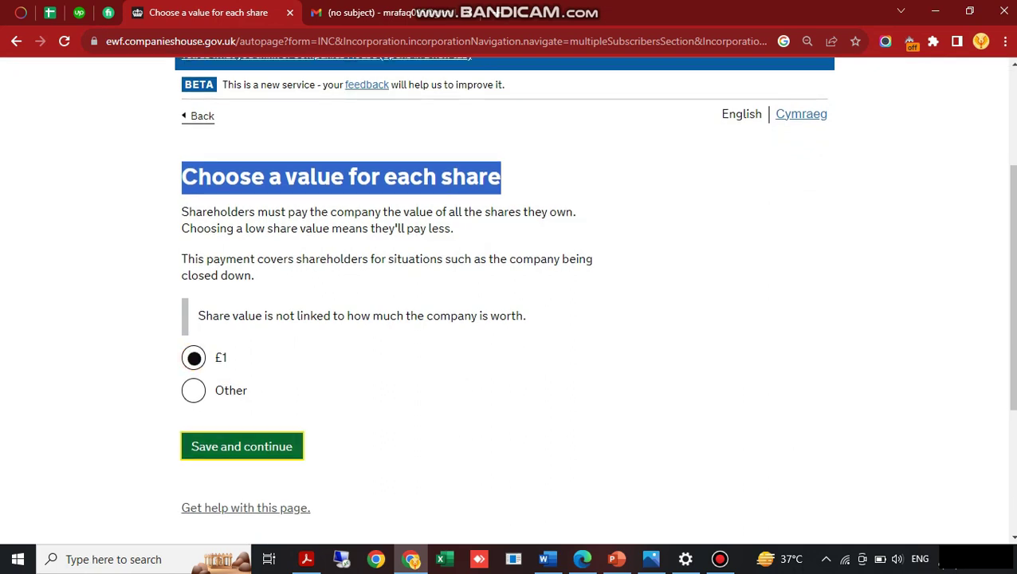
key(Return)
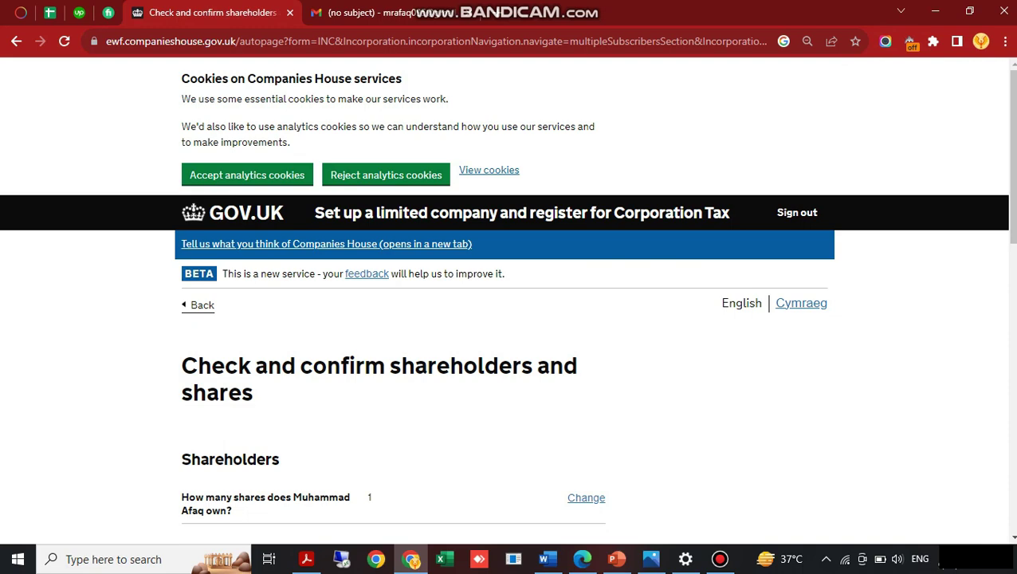
Confirm the shareholders and the one £1 ordinary share.
scroll(510, 319, down, 5)
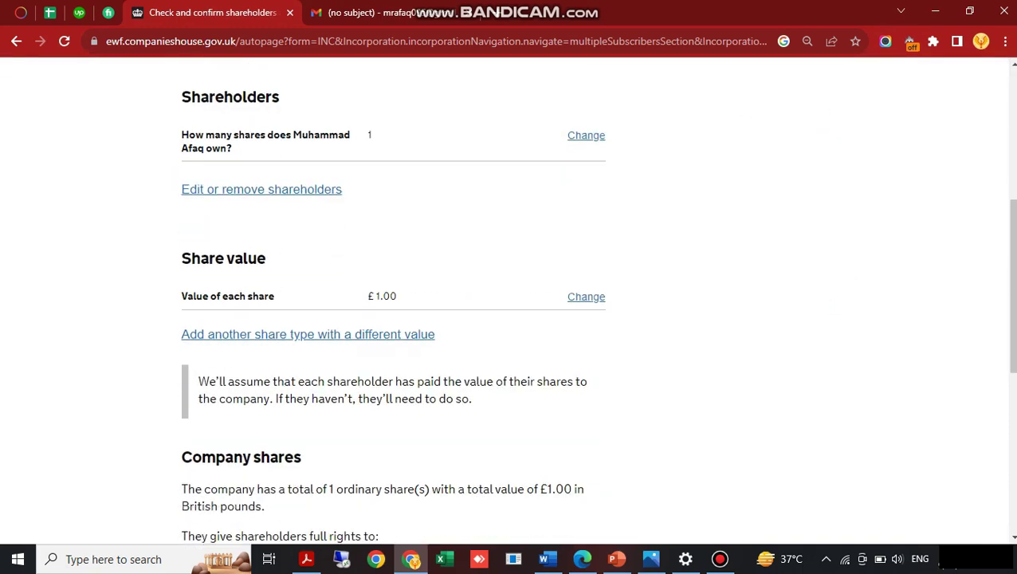
scroll(511, 303, down, 1)
scroll(510, 303, down, 3)
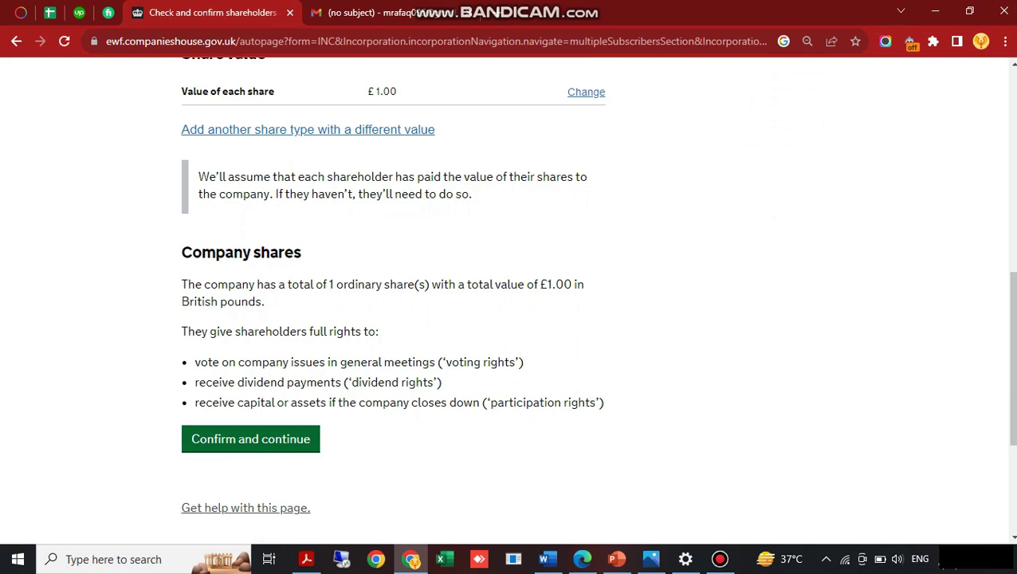
click(250, 438)
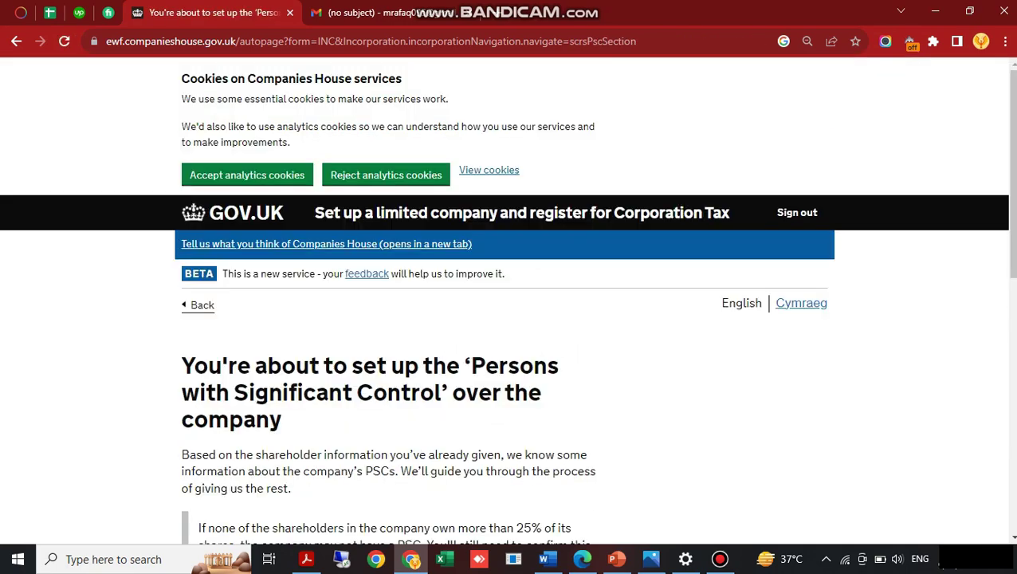
Continue through the persons with significant control introduction pages.
scroll(510, 319, down, 1)
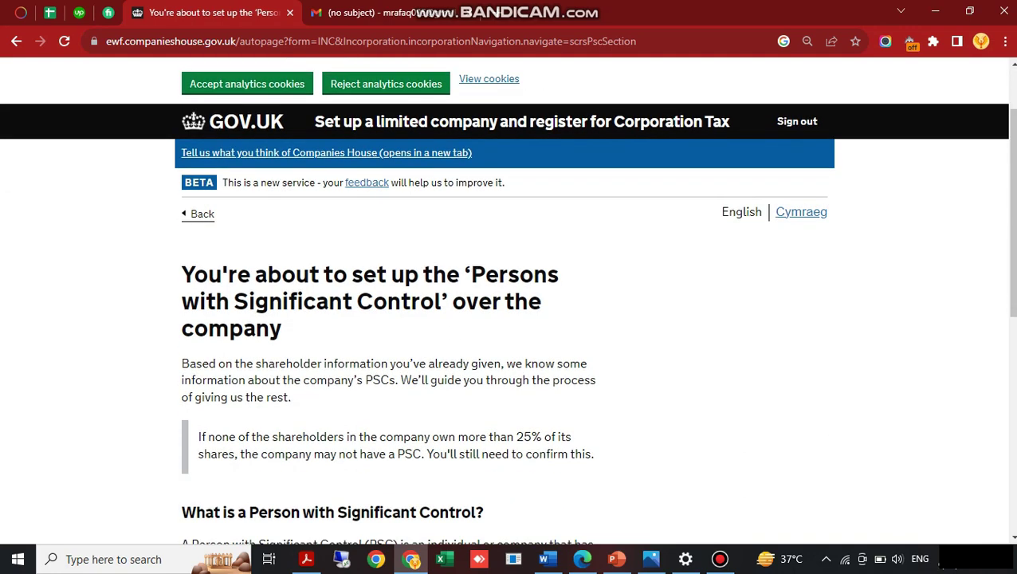
scroll(510, 319, down, 1)
scroll(510, 319, down, 3)
click(216, 411)
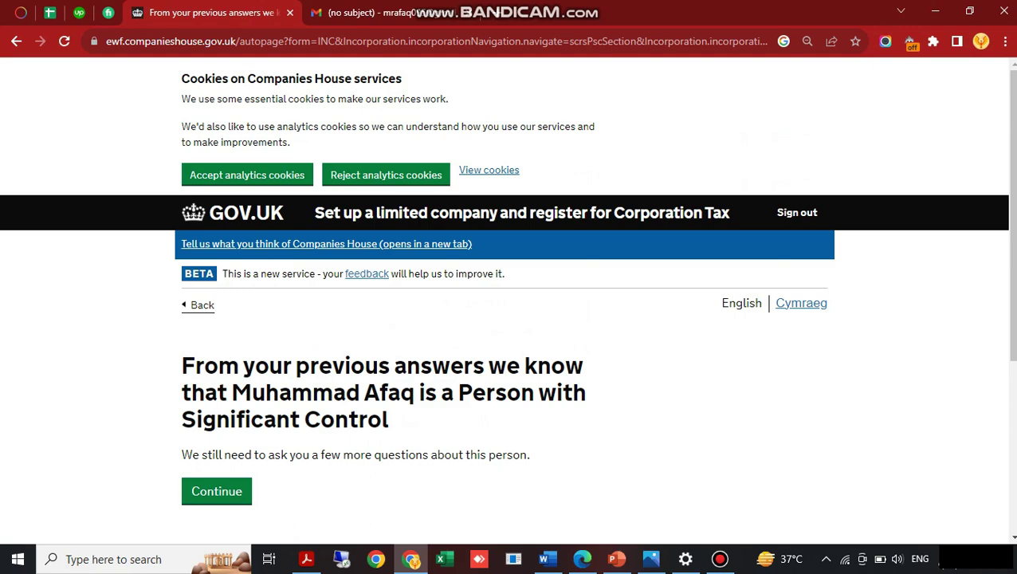
scroll(510, 319, down, 1)
click(216, 404)
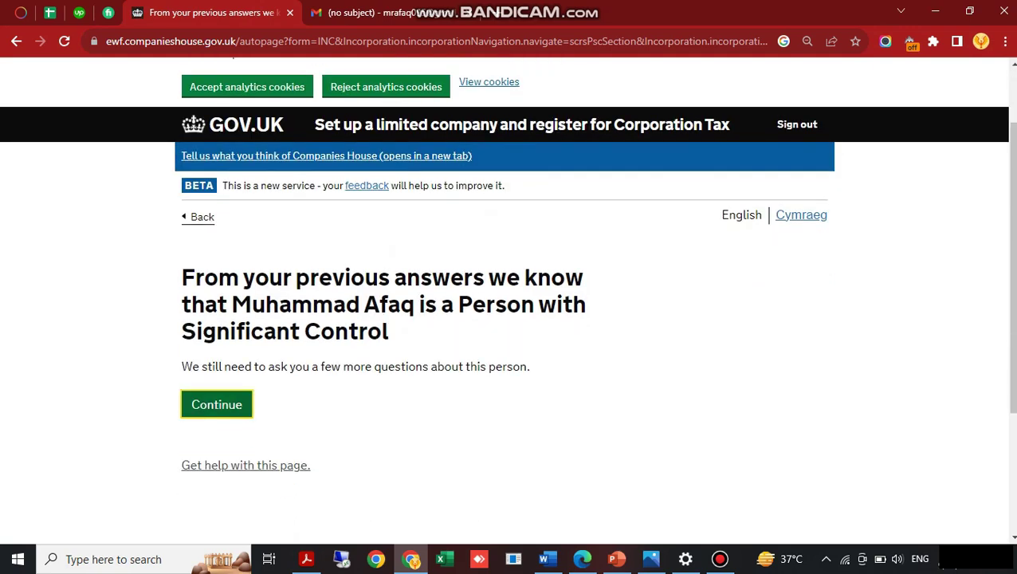
Answer Yes to the director having the right to appoint directors.
scroll(510, 319, down, 1)
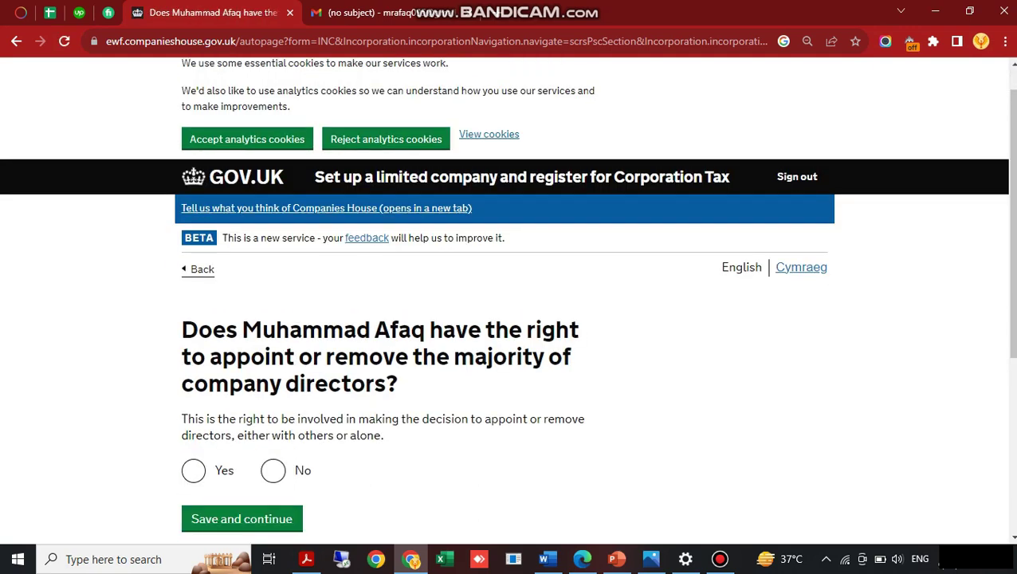
scroll(510, 319, down, 1)
drag(182, 244, 397, 299)
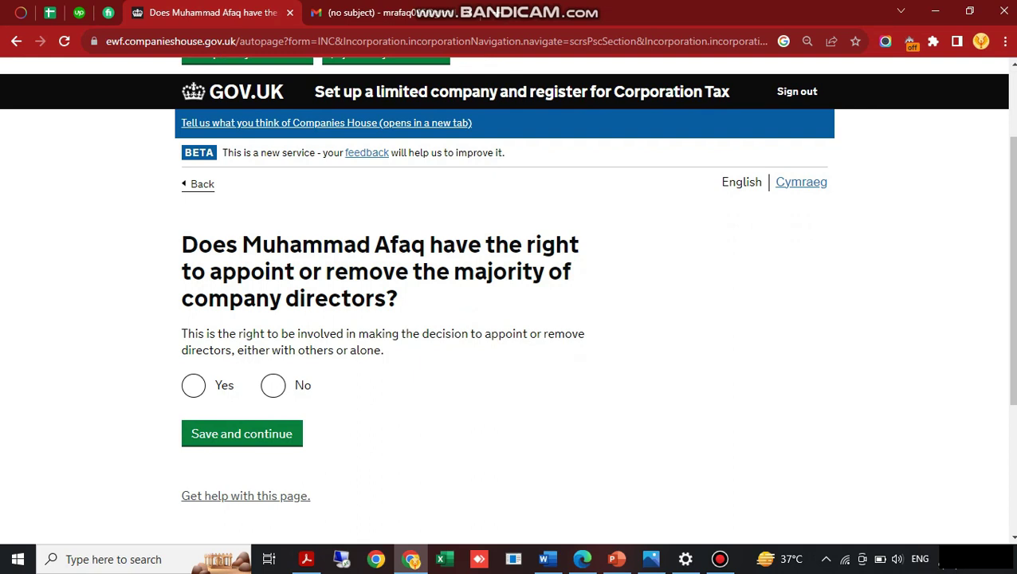
key(Tab)
key(space)
key(Tab)
key(Return)
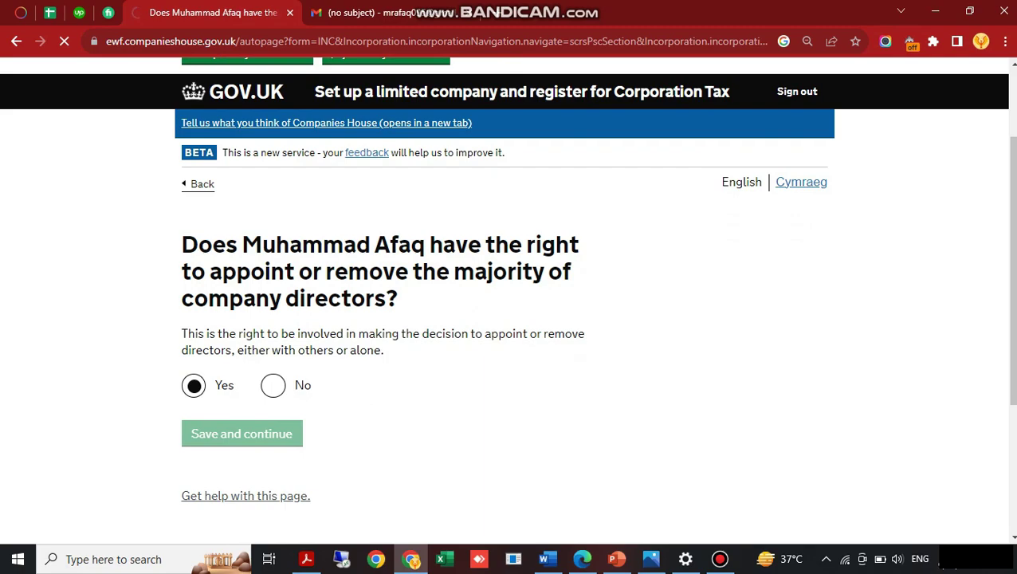
Confirm where the person in control lives and that they control AB SKY LTD.
scroll(509, 303, down, 14)
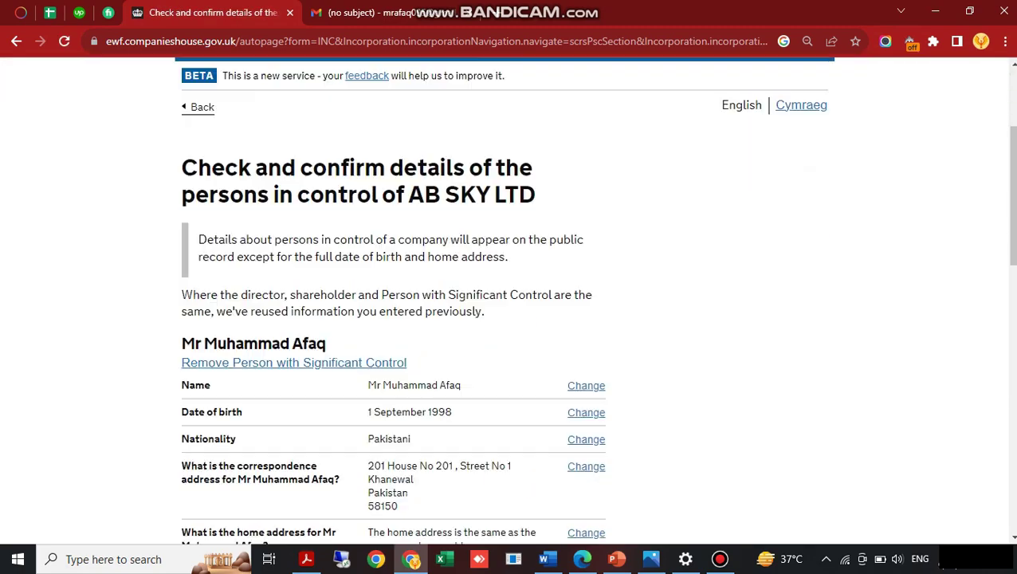
key(Tab)
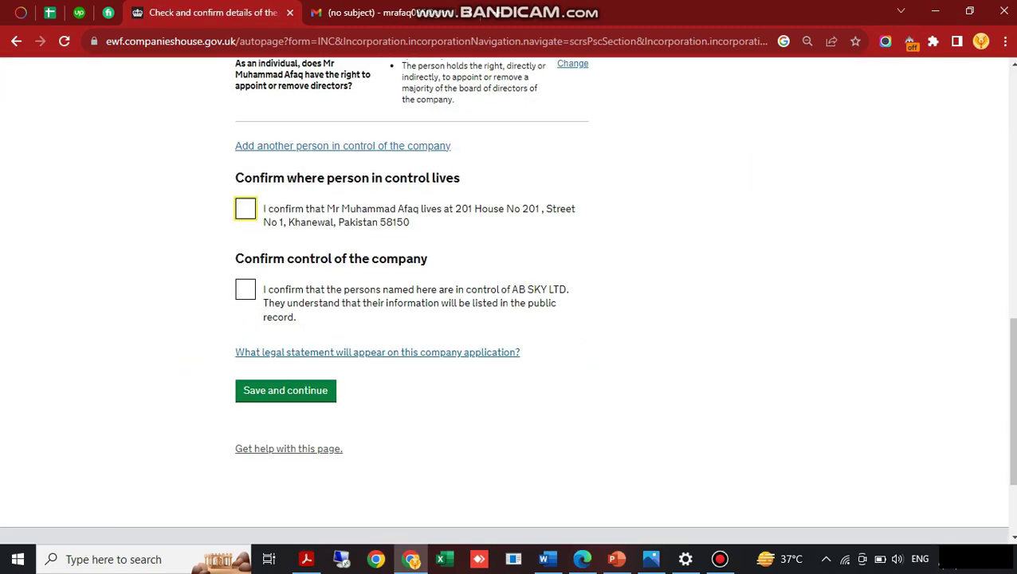
key(space)
key(Tab)
key(space)
key(Tab)
key(Tab)
key(Return)
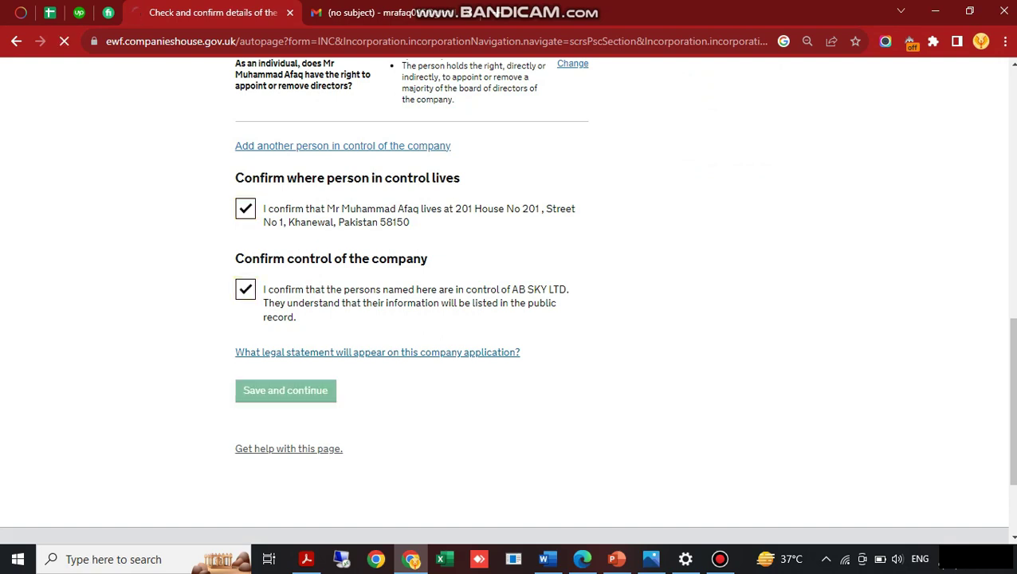
scroll(510, 302, down, 2)
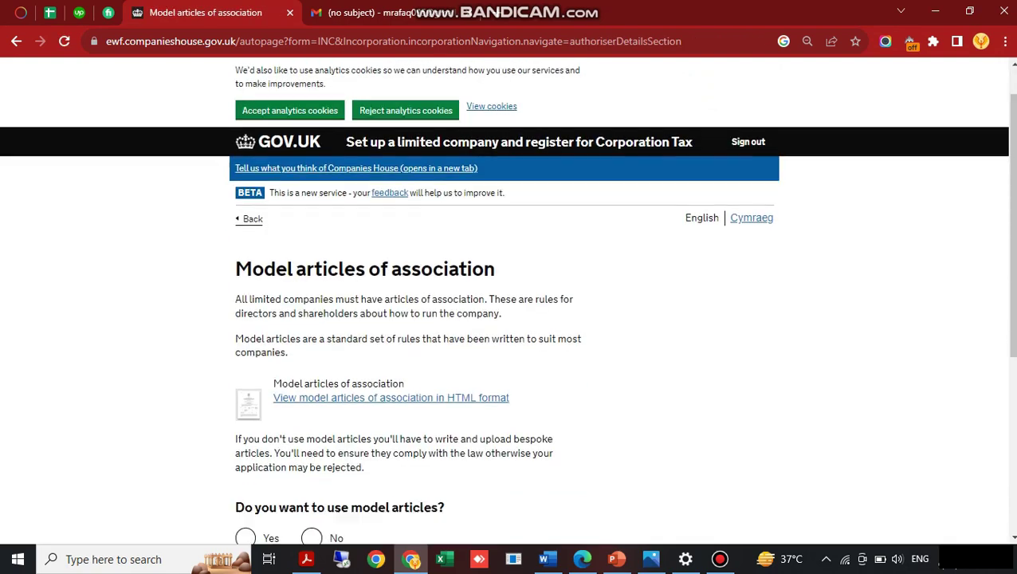
Choose model articles of association and agree to form the company.
drag(235, 378, 444, 380)
drag(335, 379, 96, 400)
click(244, 409)
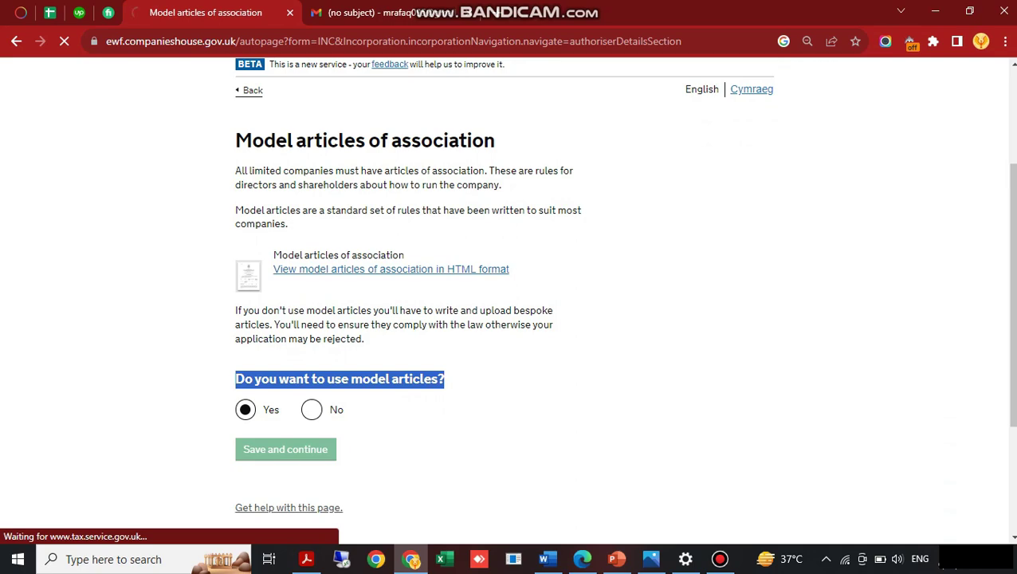
scroll(507, 303, down, 3)
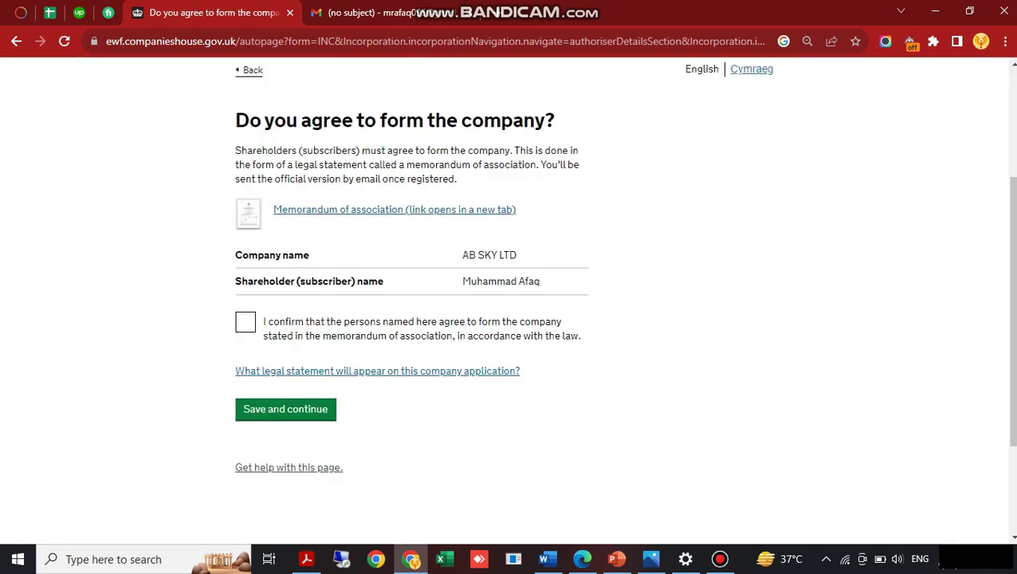
scroll(507, 302, down, 1)
click(245, 285)
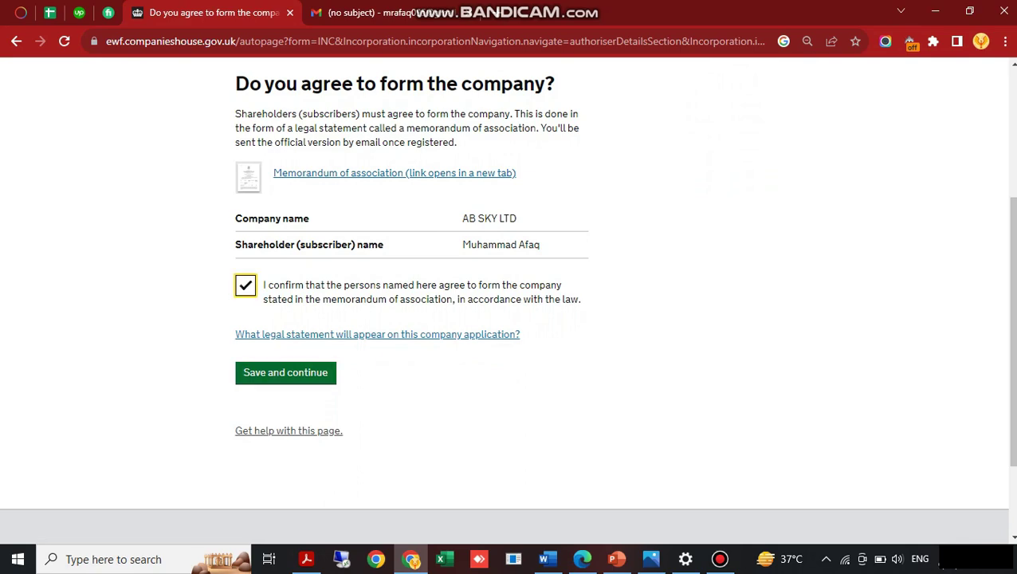
key(Tab)
key(Tab)
key(Return)
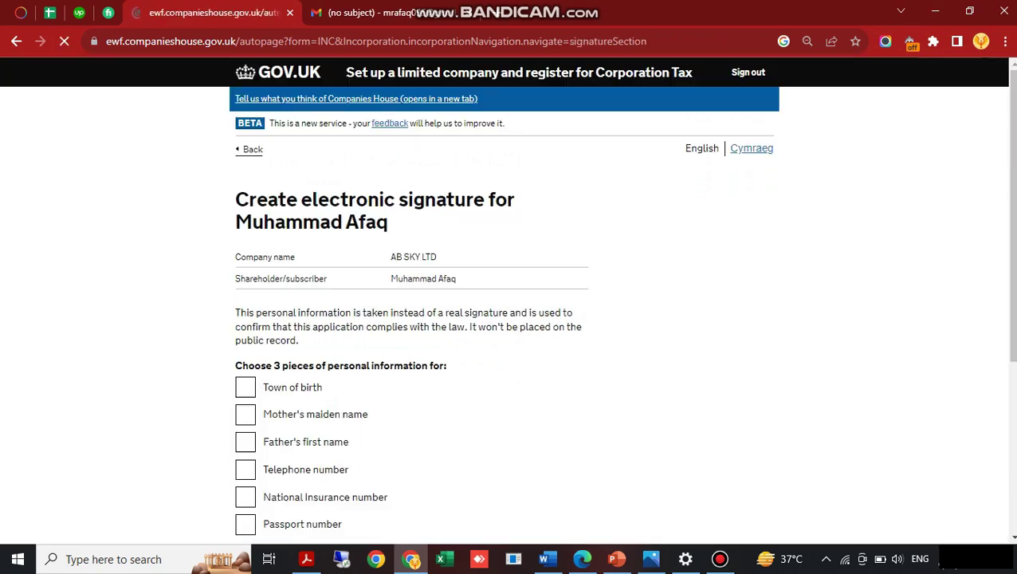
Set the electronic signature using town of birth, mother's maiden name and father's first name.
scroll(507, 303, down, 2)
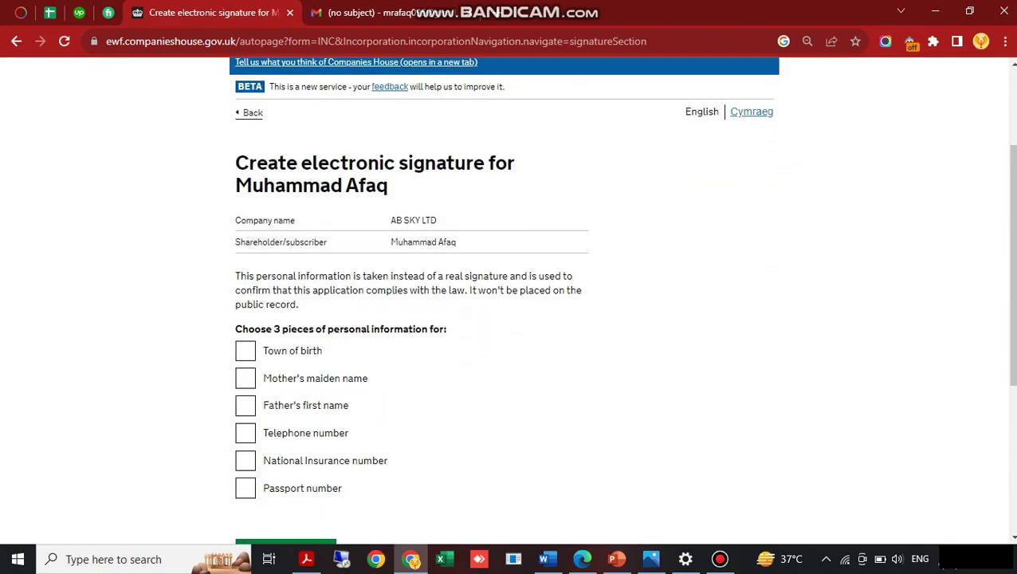
scroll(507, 303, down, 1)
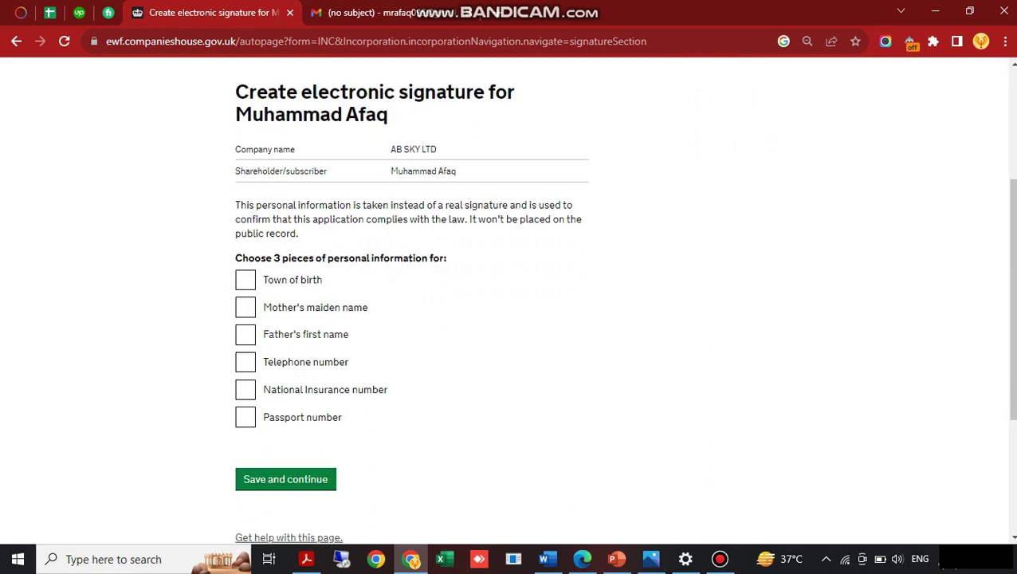
drag(235, 233, 422, 258)
click(422, 257)
key(Tab)
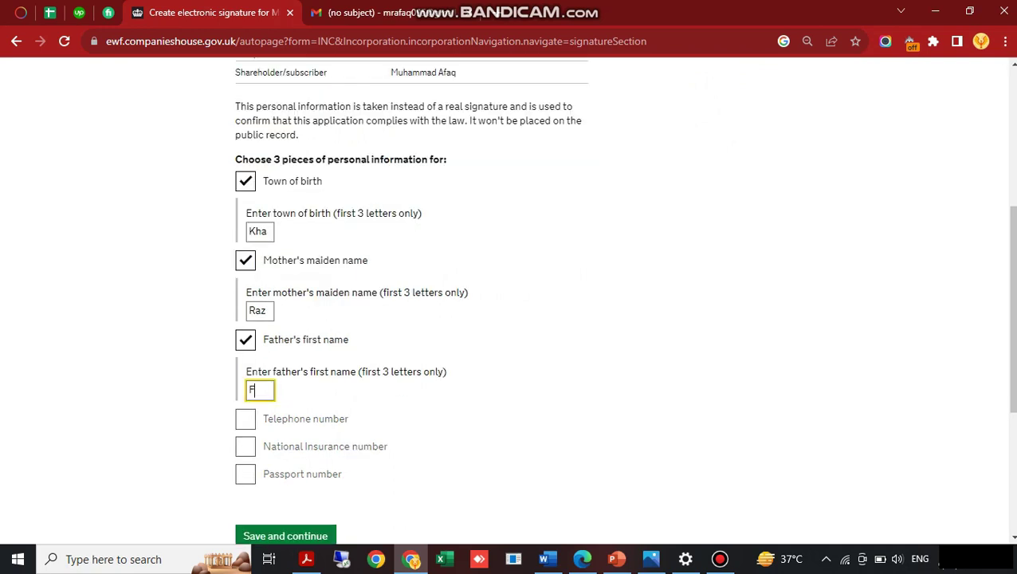
scroll(510, 303, down, 2)
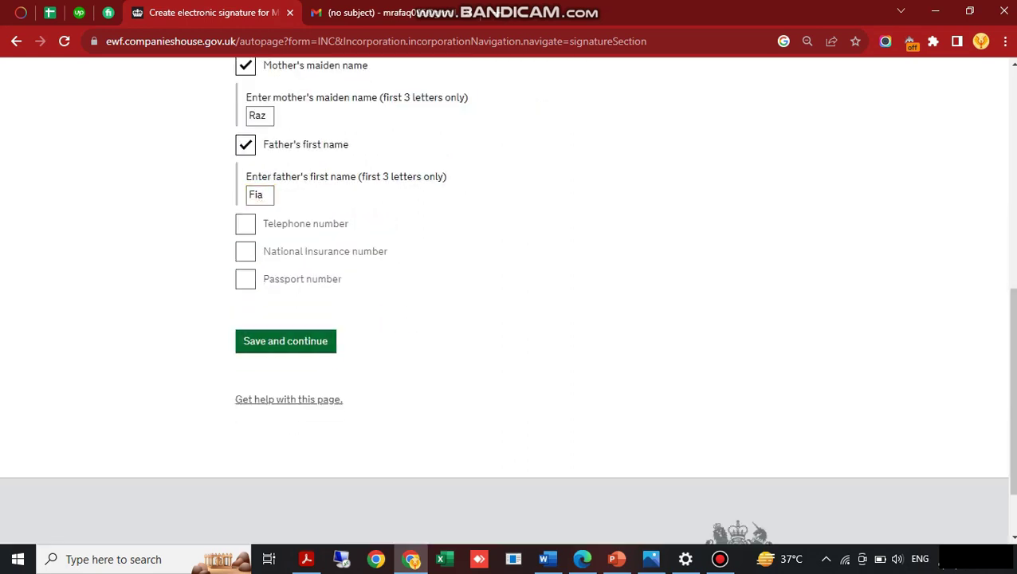
key(Return)
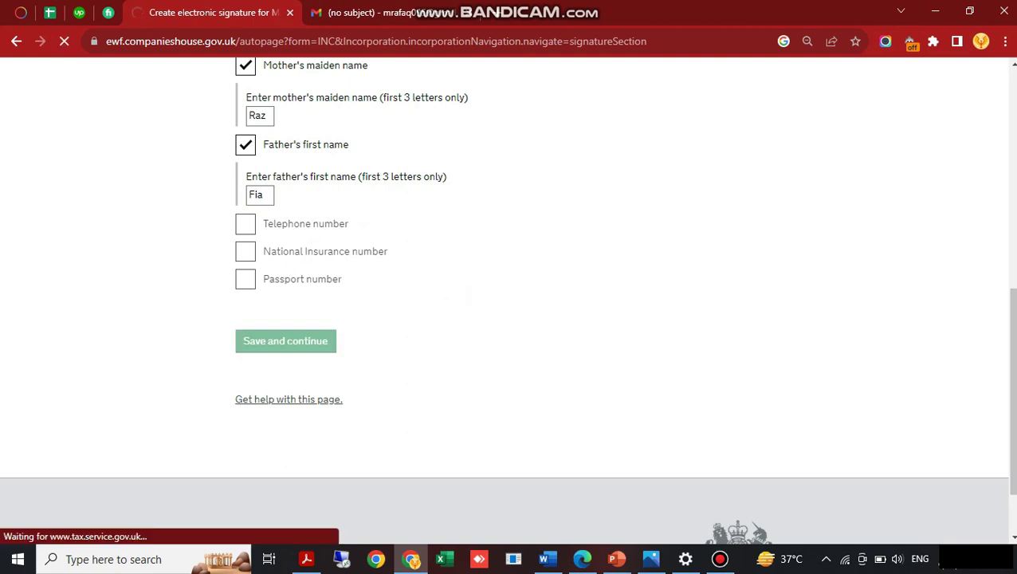
scroll(510, 302, down, 2)
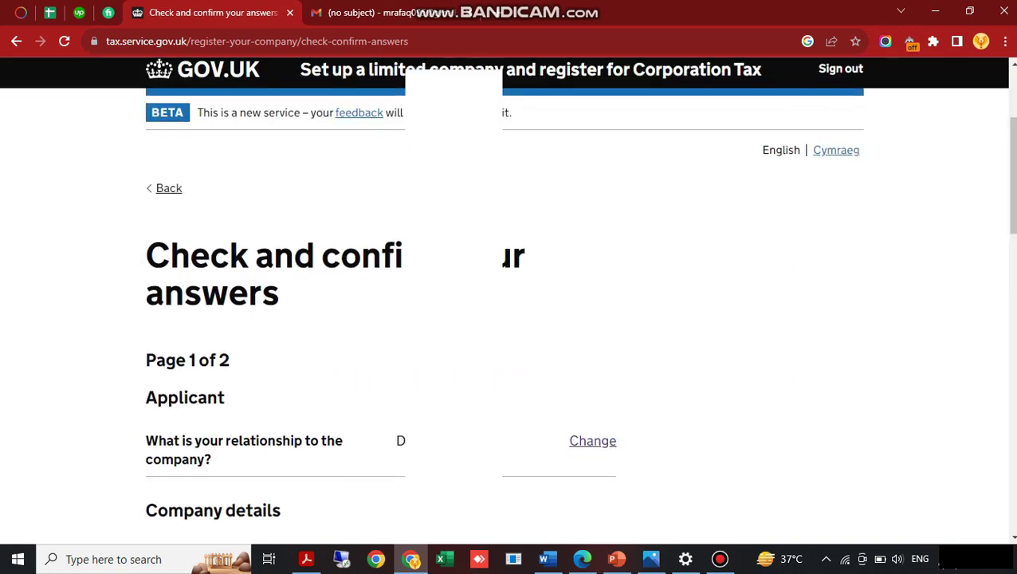
Review and confirm the first page of answers.
scroll(510, 303, down, 3)
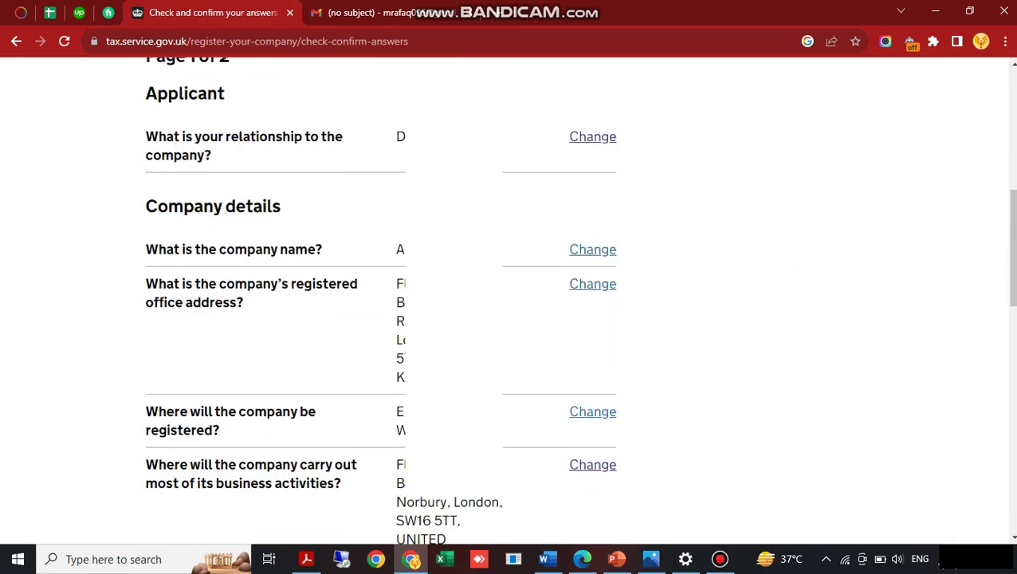
scroll(510, 303, down, 1)
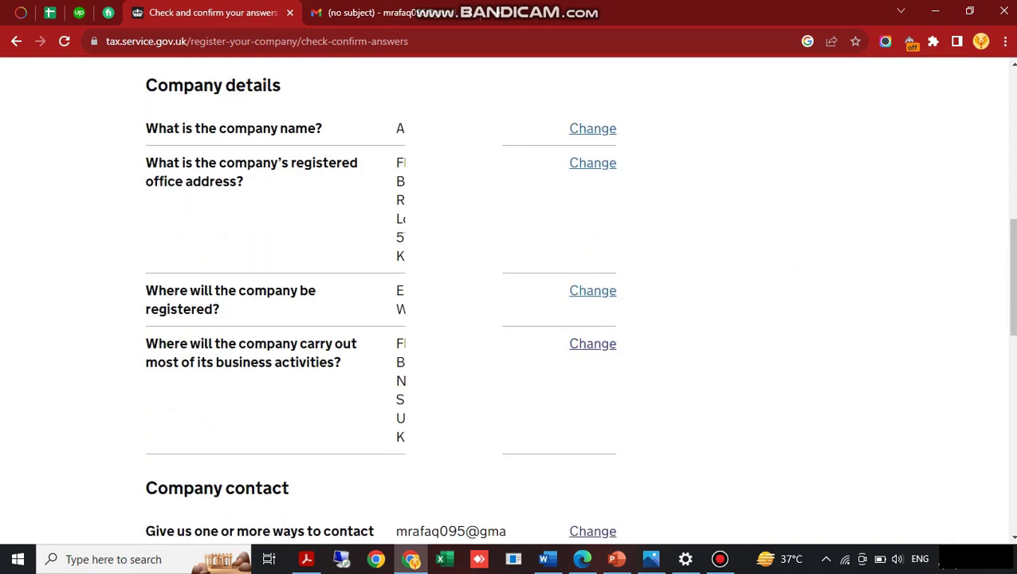
scroll(510, 303, down, 4)
scroll(510, 303, down, 4)
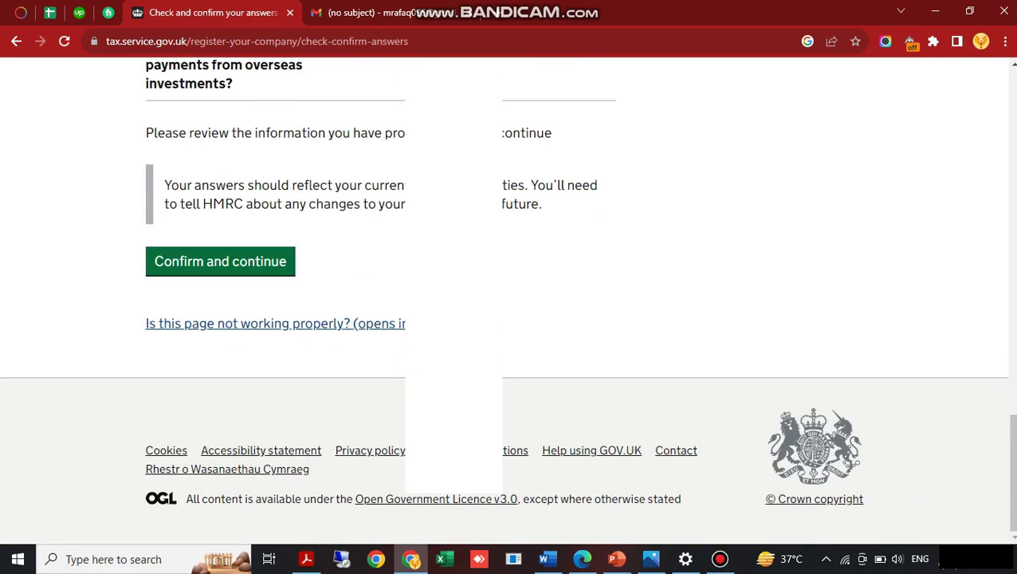
click(220, 261)
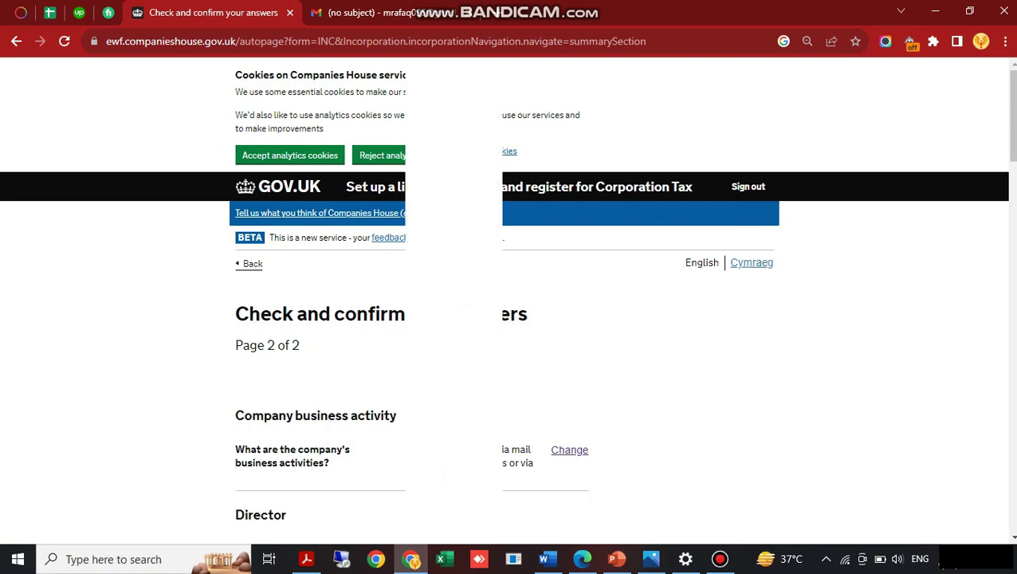
Acknowledge the application can't be changed later and send it.
scroll(509, 303, down, 10)
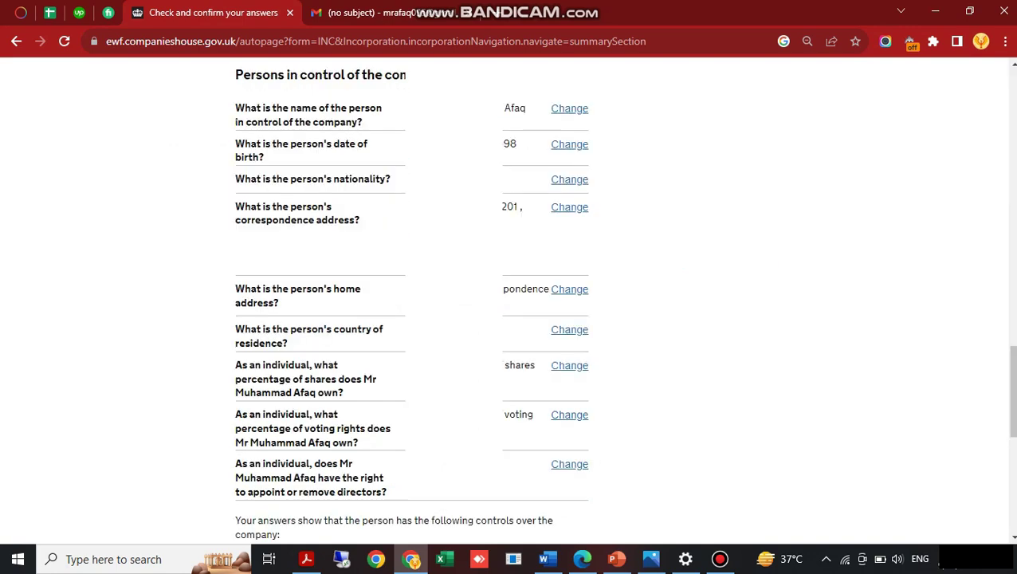
scroll(508, 303, down, 5)
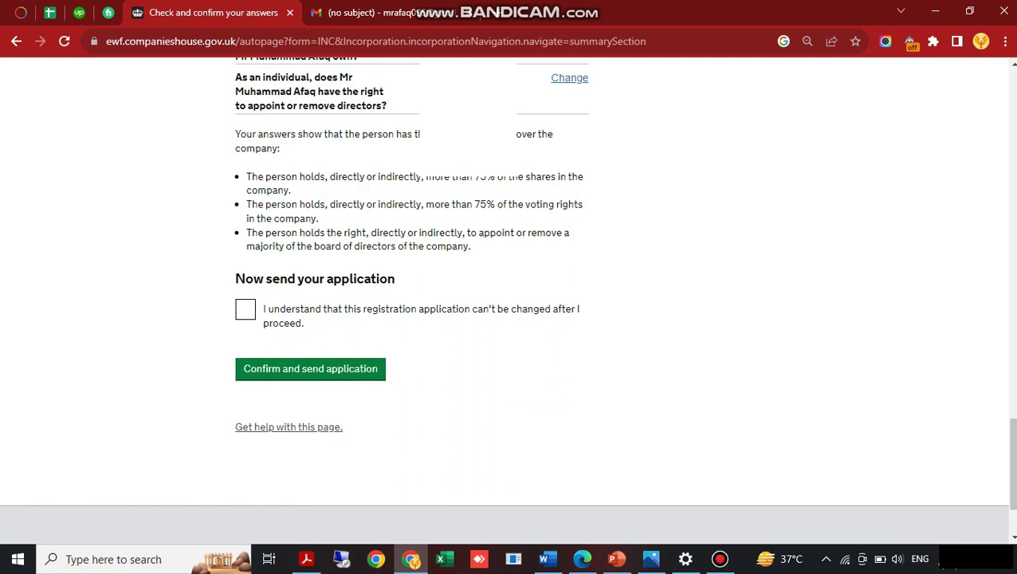
click(245, 309)
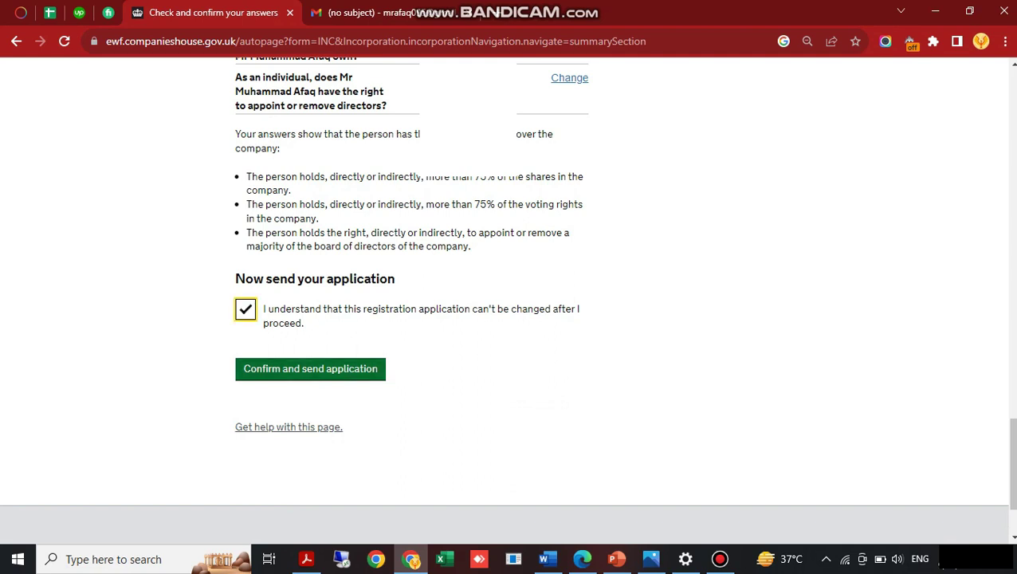
click(310, 369)
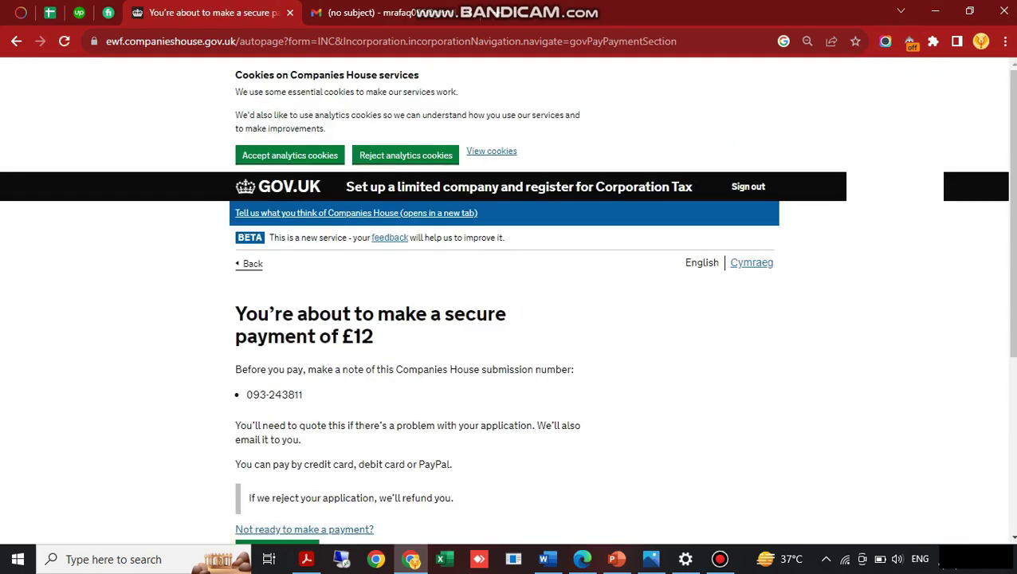
Start the £12 Companies House payment.
scroll(507, 295, down, 3)
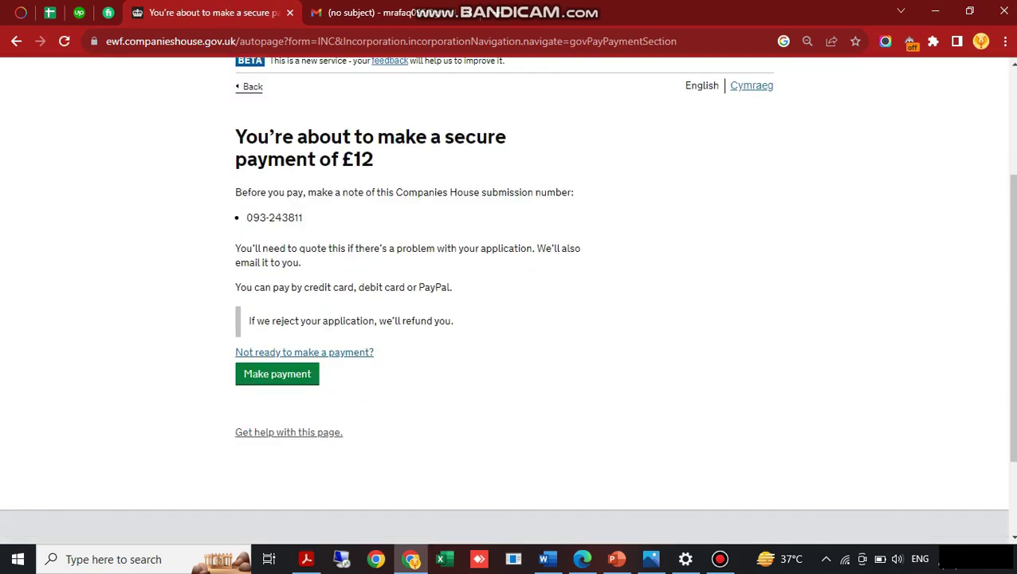
scroll(507, 290, up, 1)
key(Return)
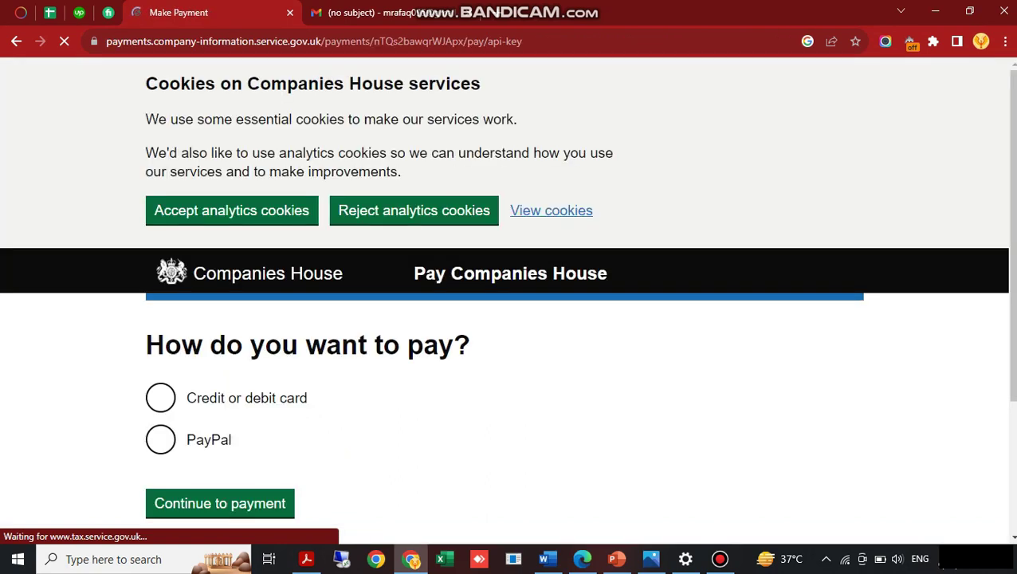
Choose credit or debit card as the payment method and continue.
scroll(507, 290, down, 1)
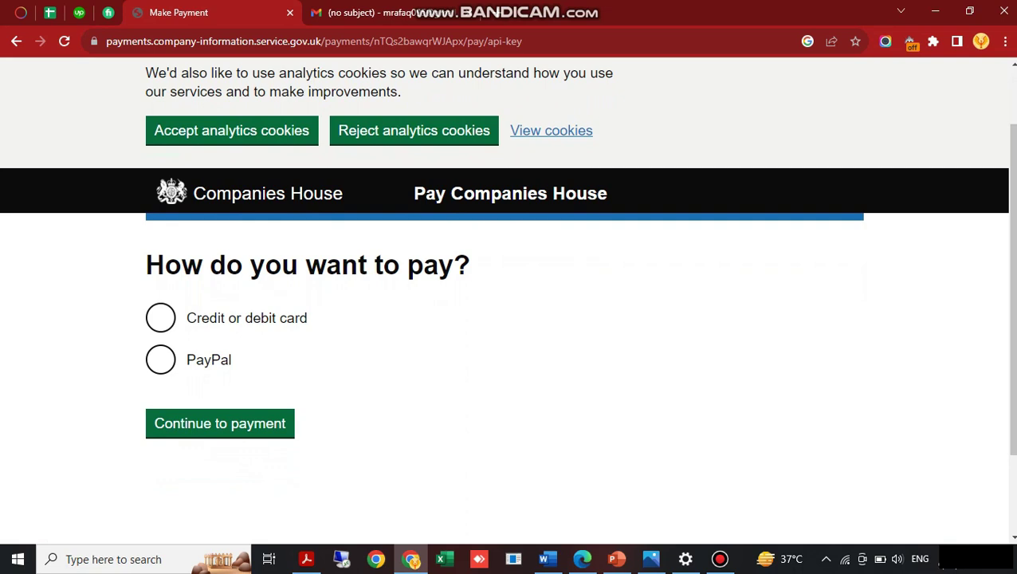
key(Tab)
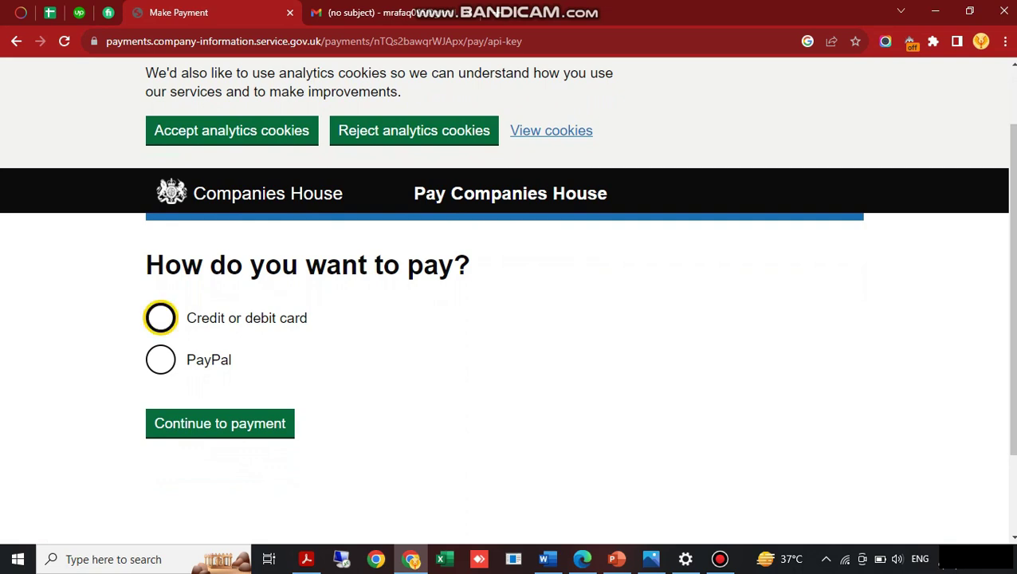
key(space)
key(Tab)
key(Return)
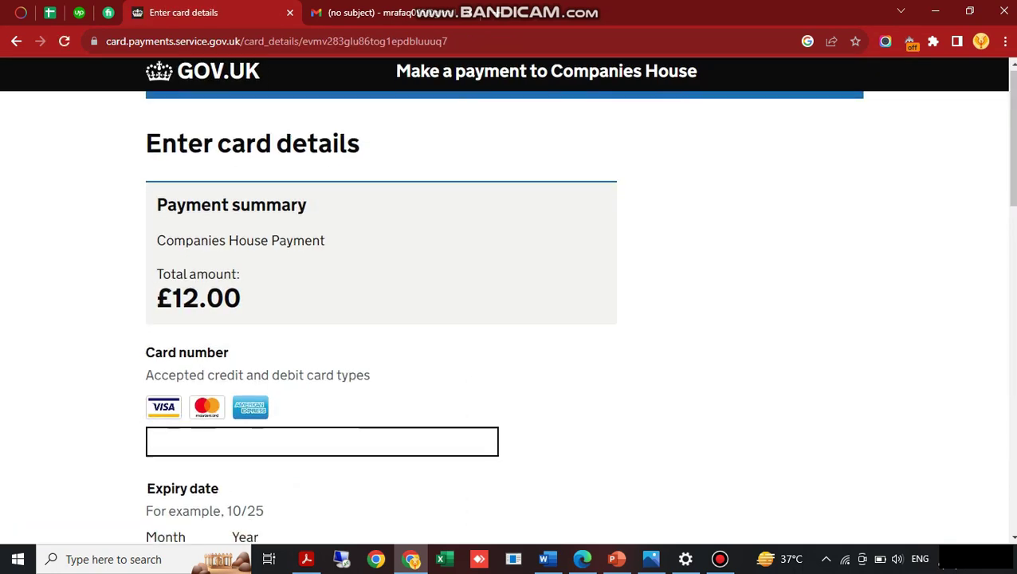
Enter the card number, fill in the saved contact e-mail, and submit the card details.
scroll(508, 301, down, 2)
scroll(508, 301, down, 1)
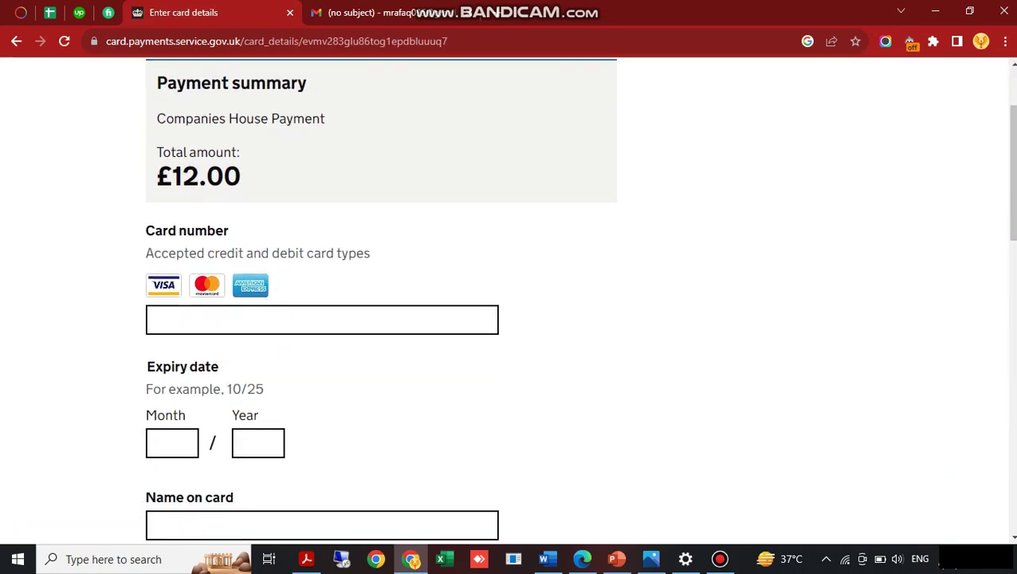
click(322, 320)
scroll(322, 319, down, 3)
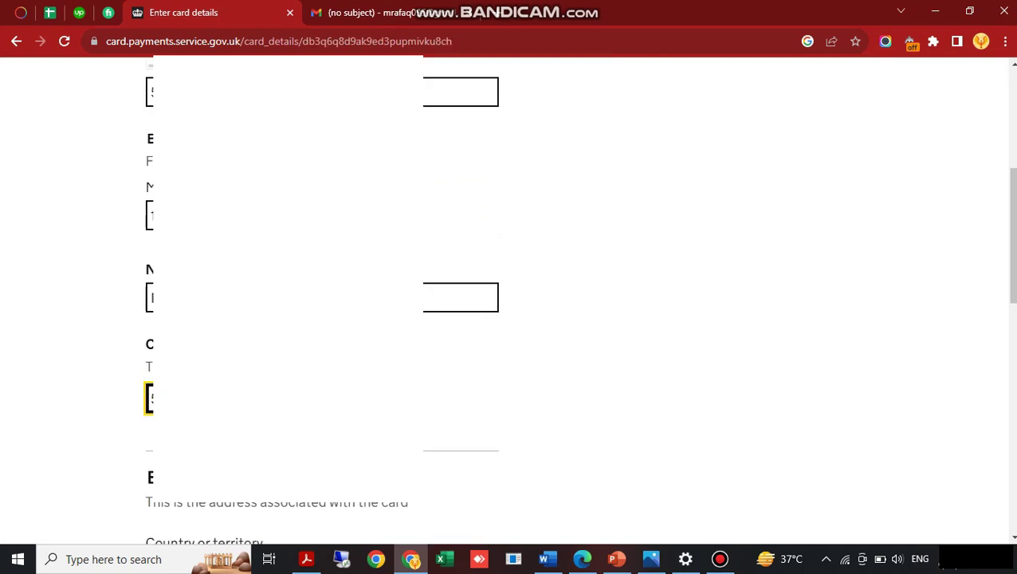
scroll(509, 303, down, 5)
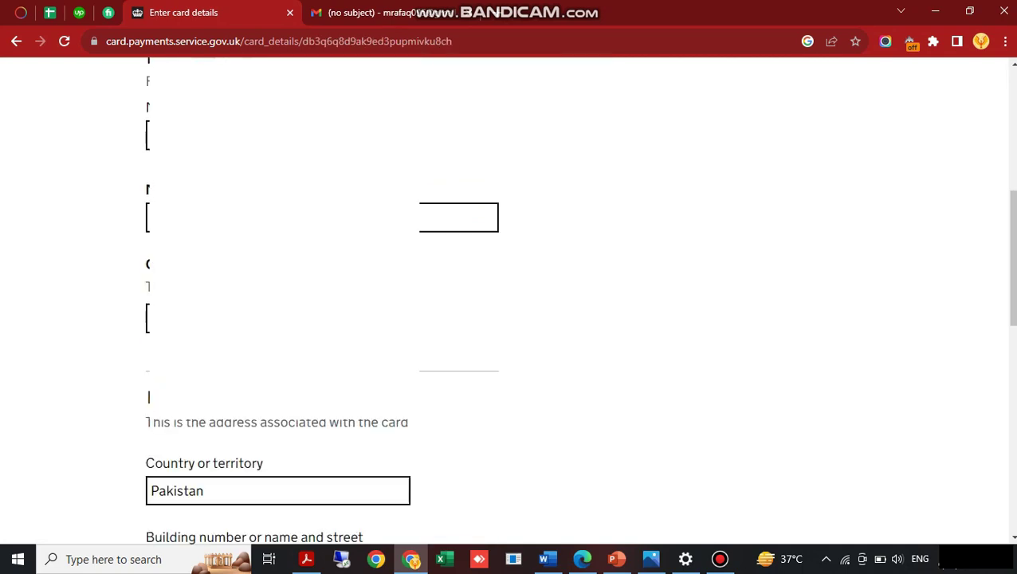
click(319, 227)
key(Down)
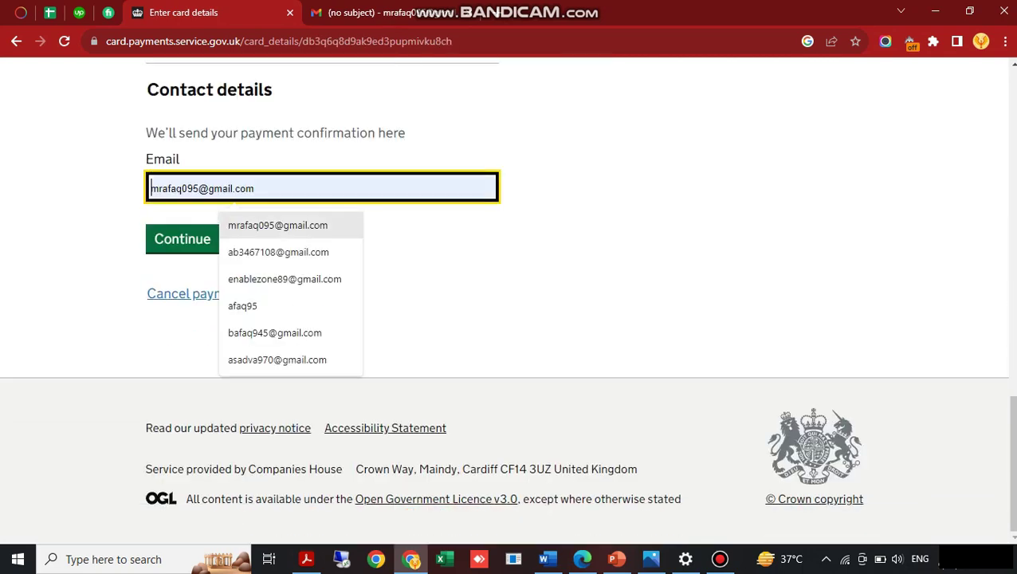
key(Return)
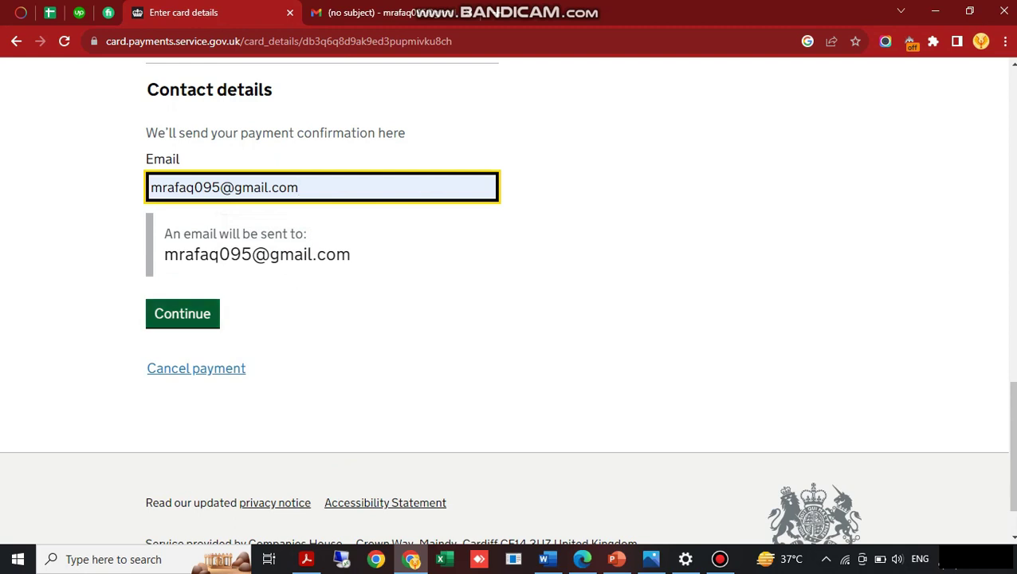
key(Return)
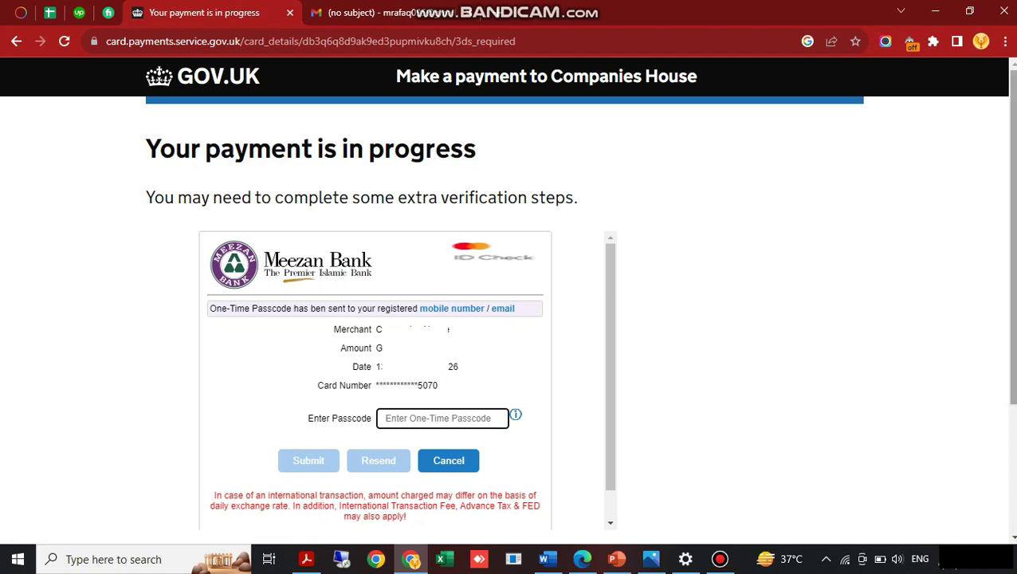
Enter the bank's four-digit one-time passcode and submit it.
scroll(510, 319, down, 1)
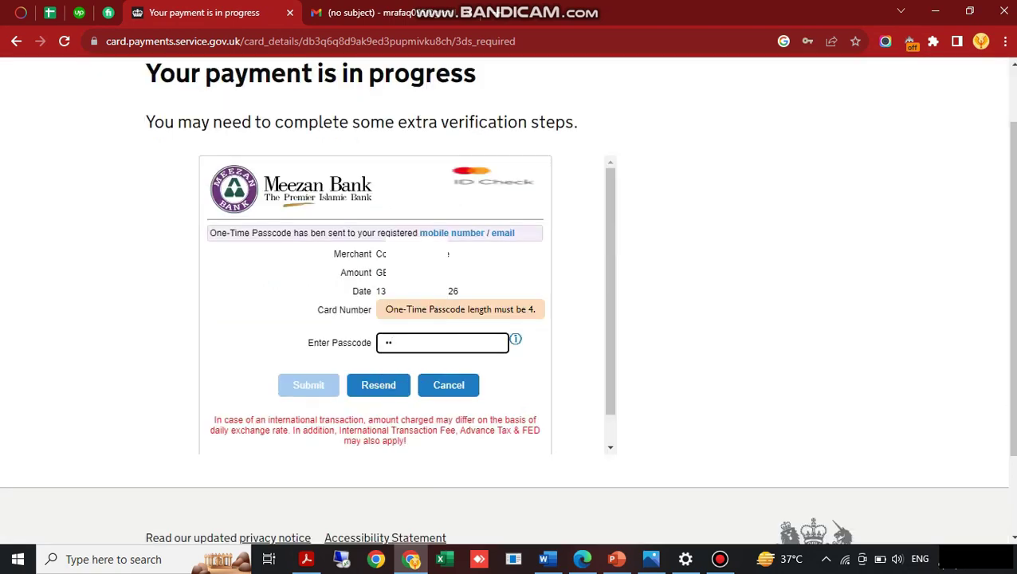
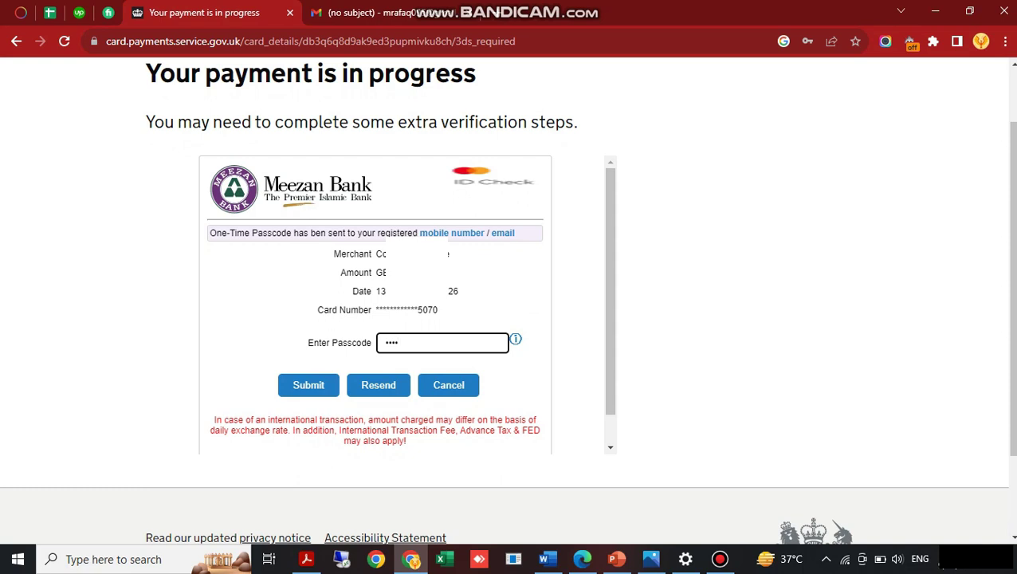
key(Return)
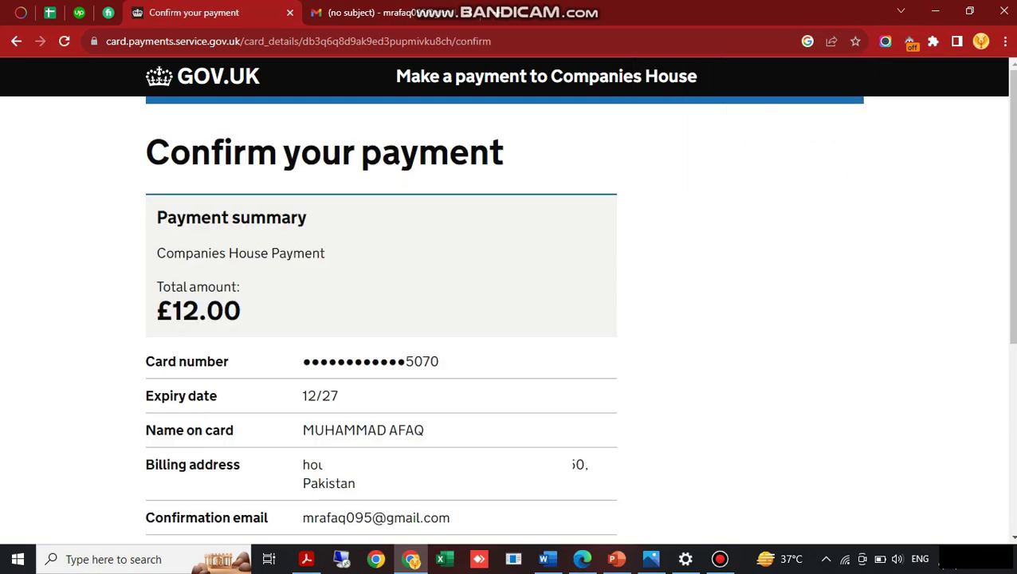
Confirm the £12.00 payment to Companies House.
scroll(507, 303, down, 3)
key(Tab)
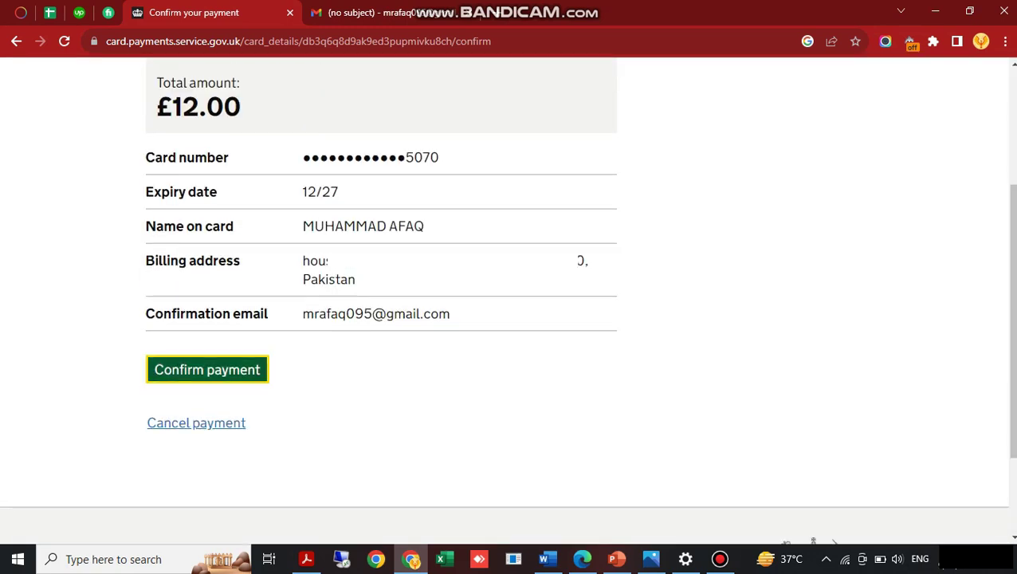
key(Return)
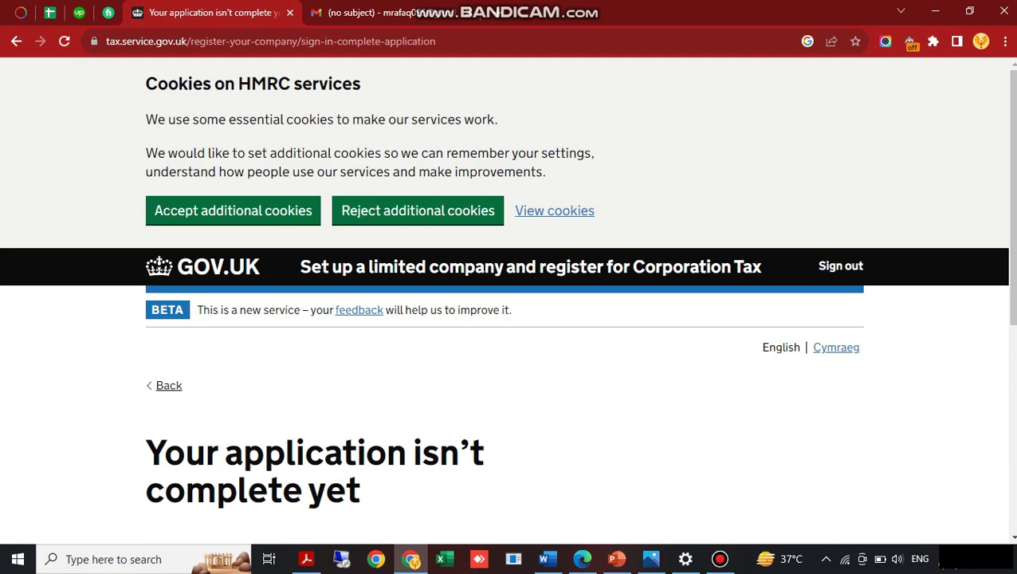
scroll(507, 300, down, 3)
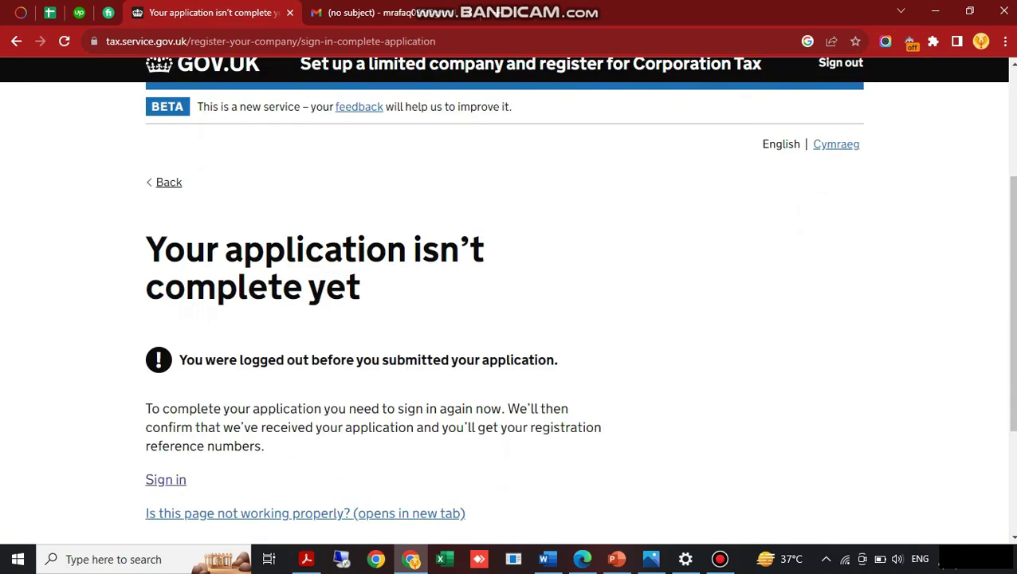
scroll(507, 300, down, 2)
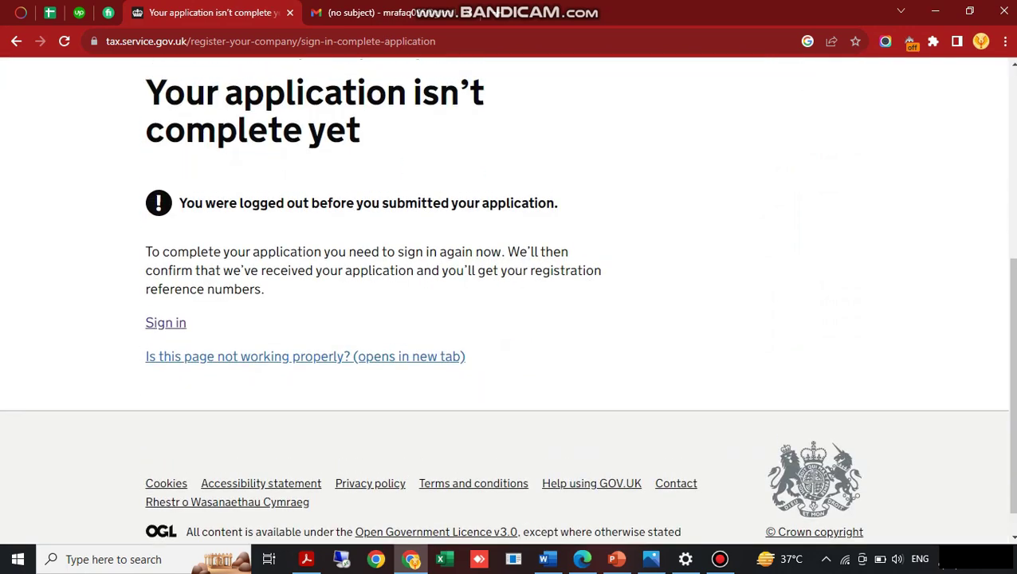
scroll(507, 300, up, 1)
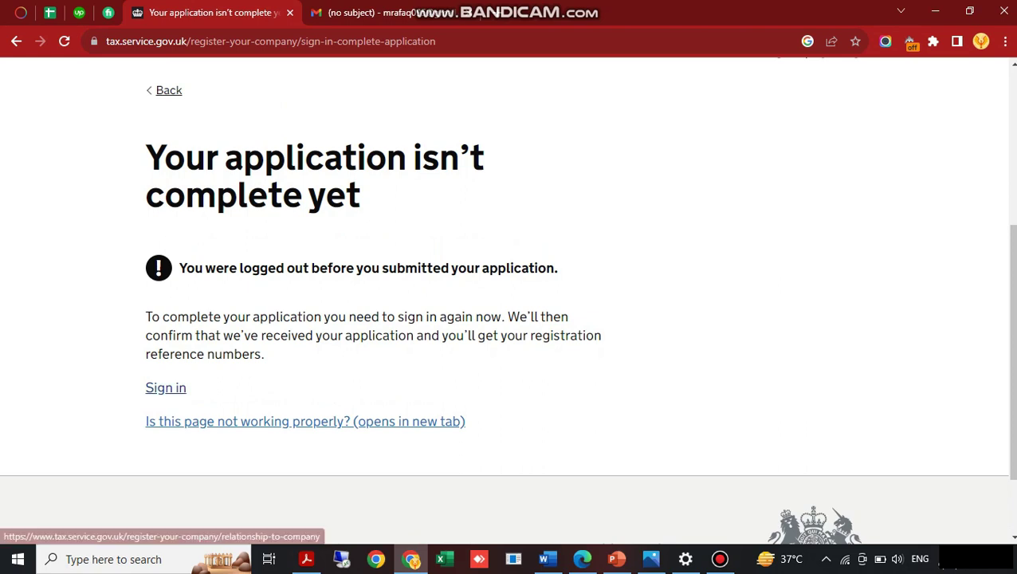
Sign back in to Government Gateway with the corrected user ID and password.
click(165, 387)
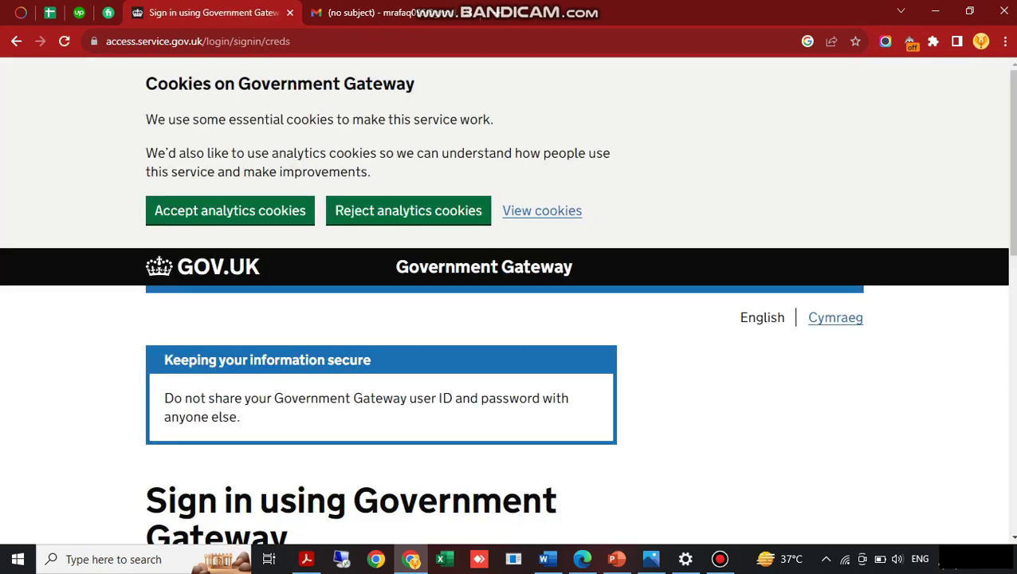
scroll(509, 298, down, 2)
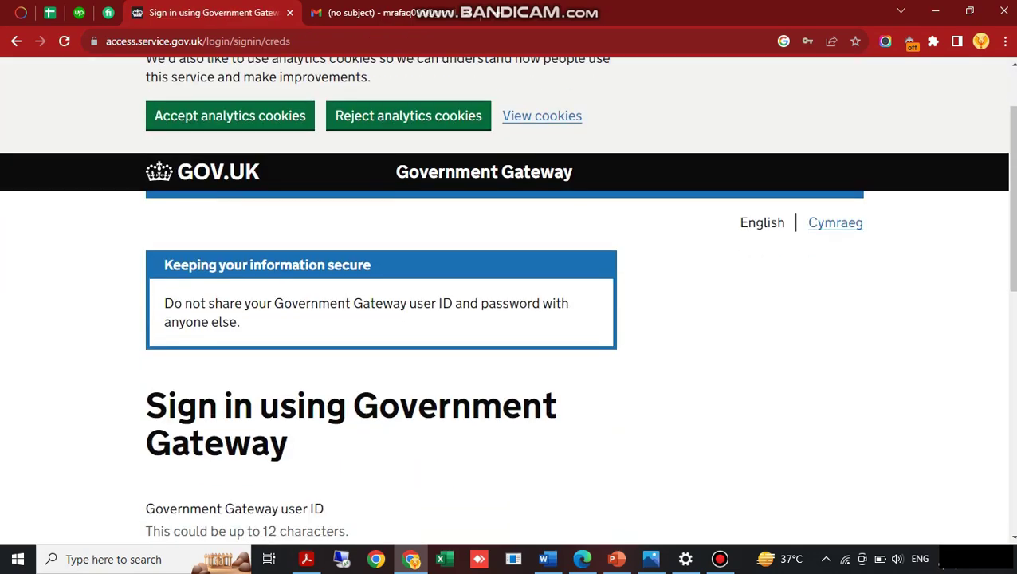
scroll(509, 300, down, 2)
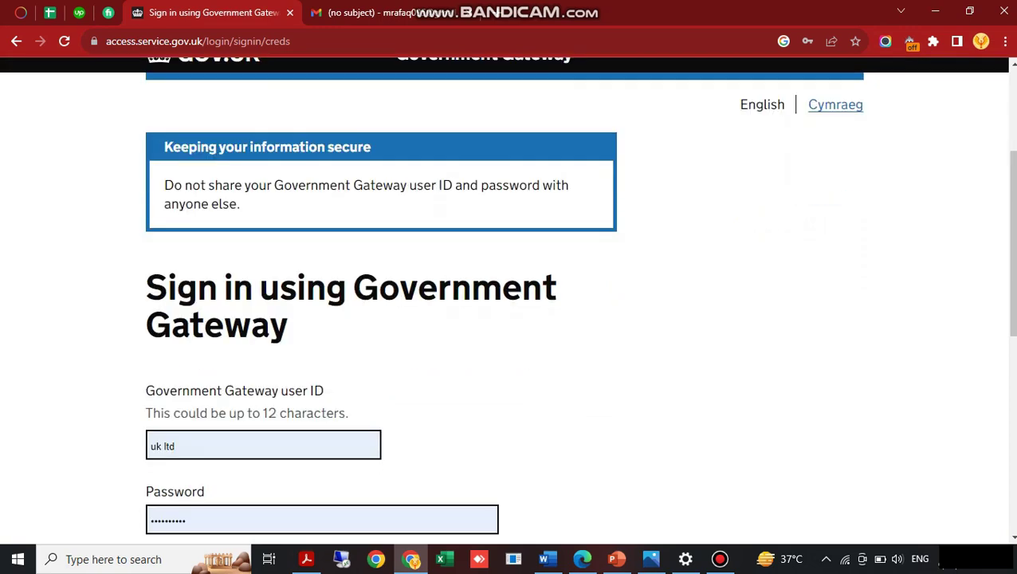
scroll(509, 300, down, 2)
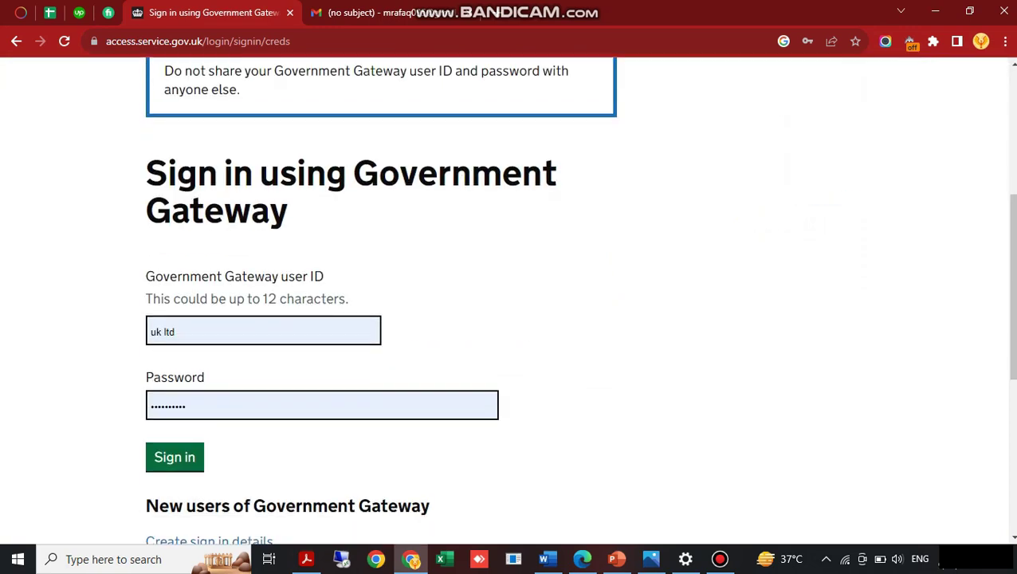
key(Return)
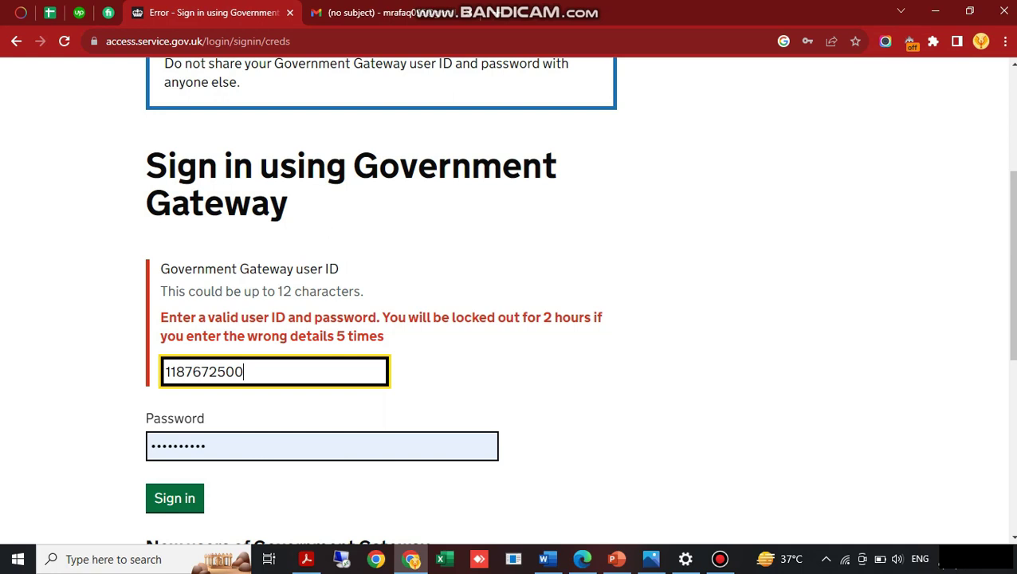
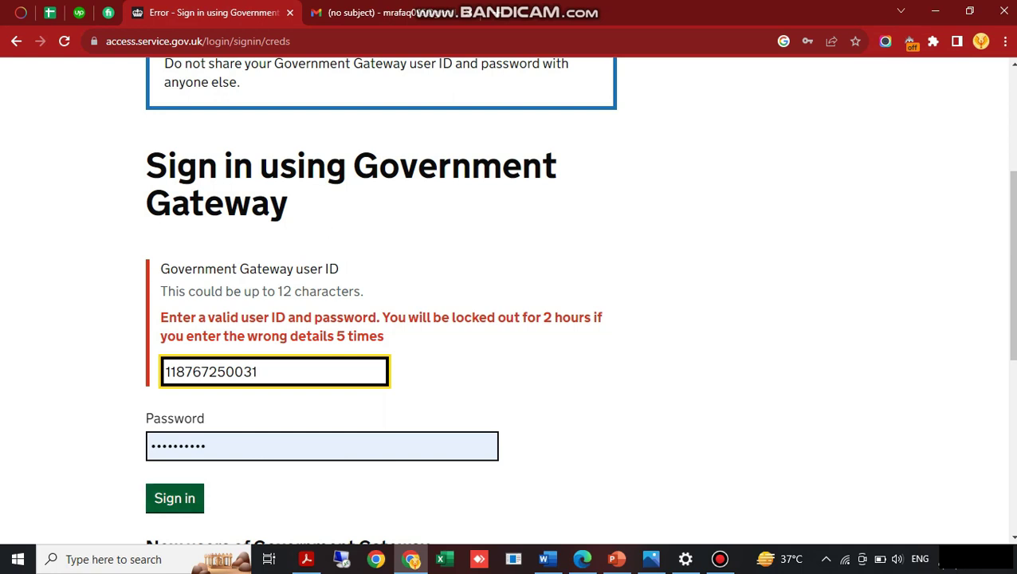
key(Return)
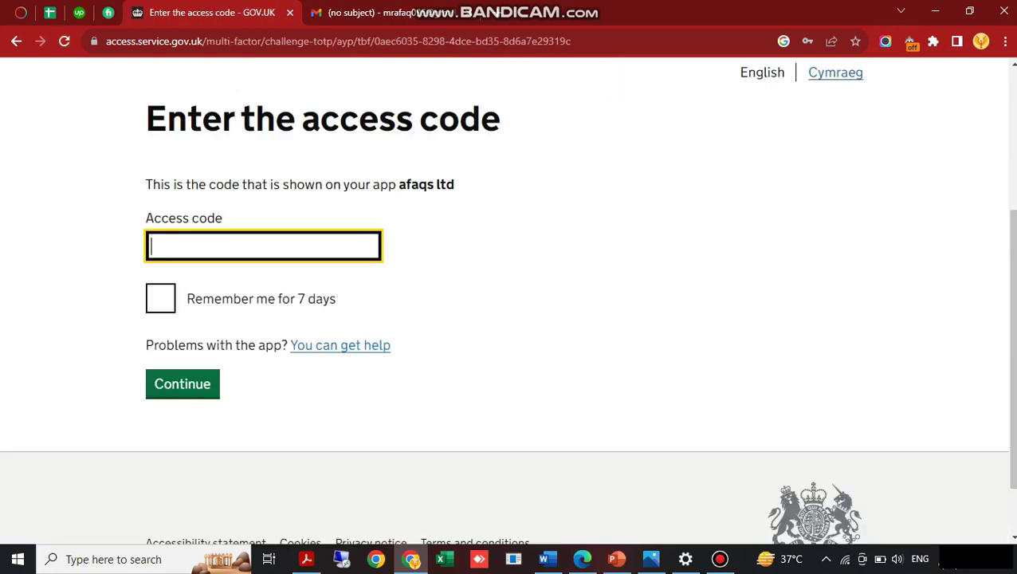
Enter the authenticator app access code and finish signing in.
key(Tab)
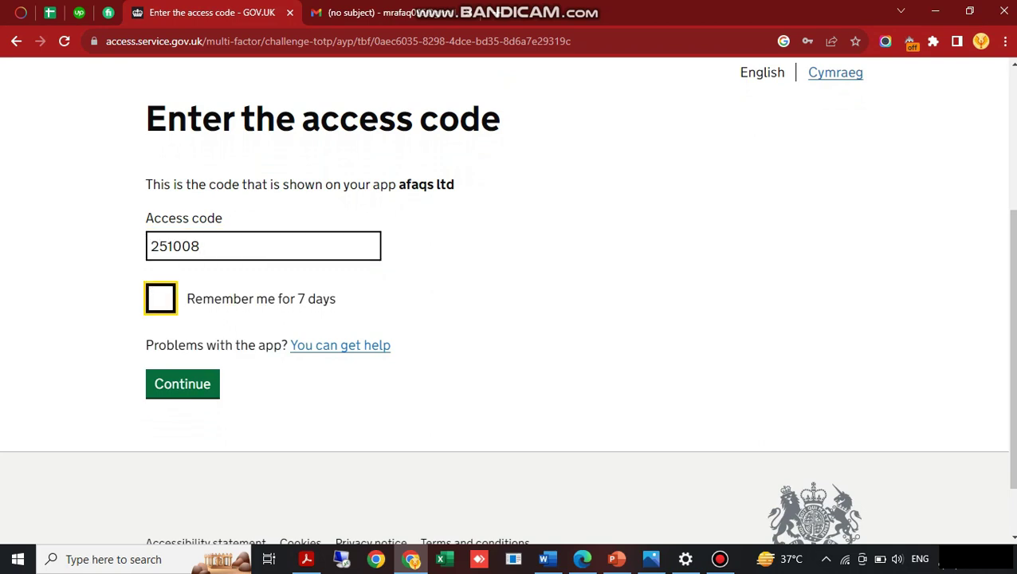
key(Tab)
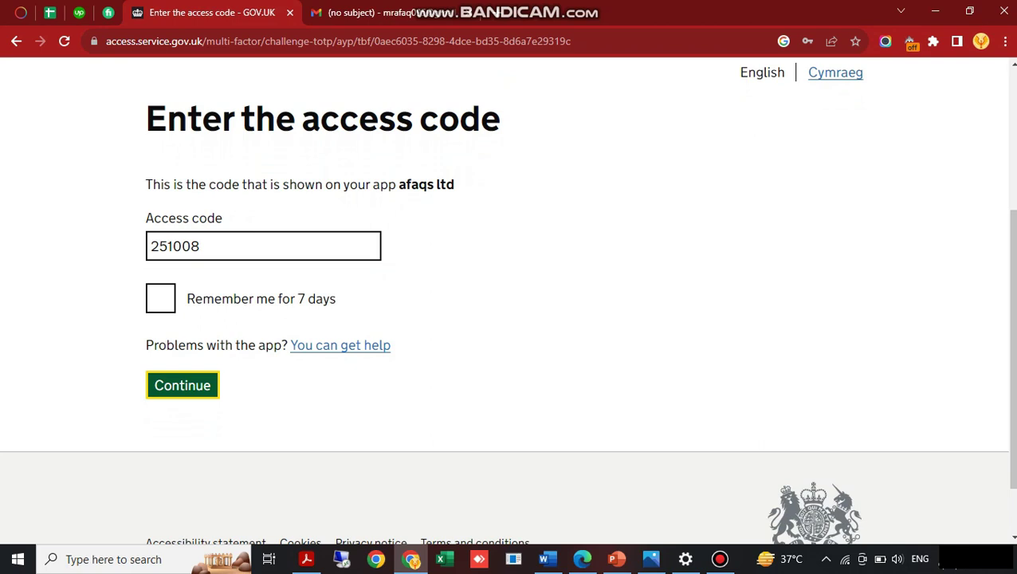
key(Return)
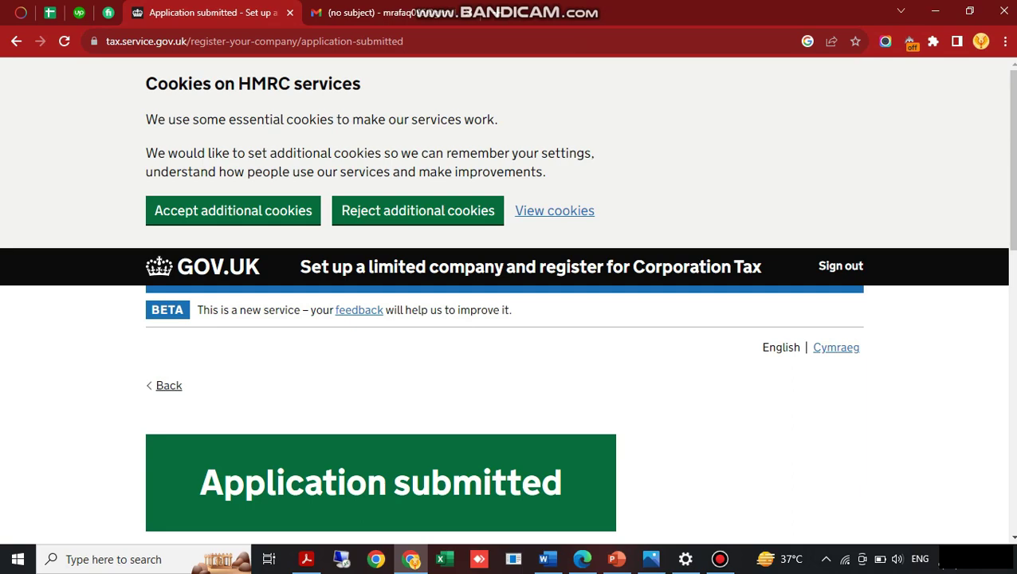
Review the reference numbers on the Application submitted page, then accept the additional HMRC cookies.
scroll(507, 299, down, 10)
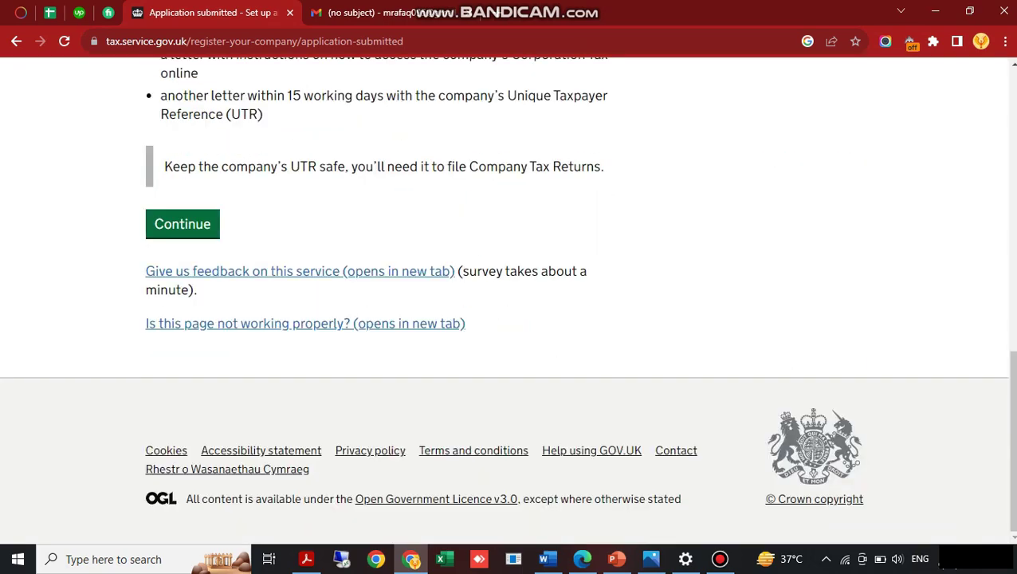
scroll(507, 299, up, 10)
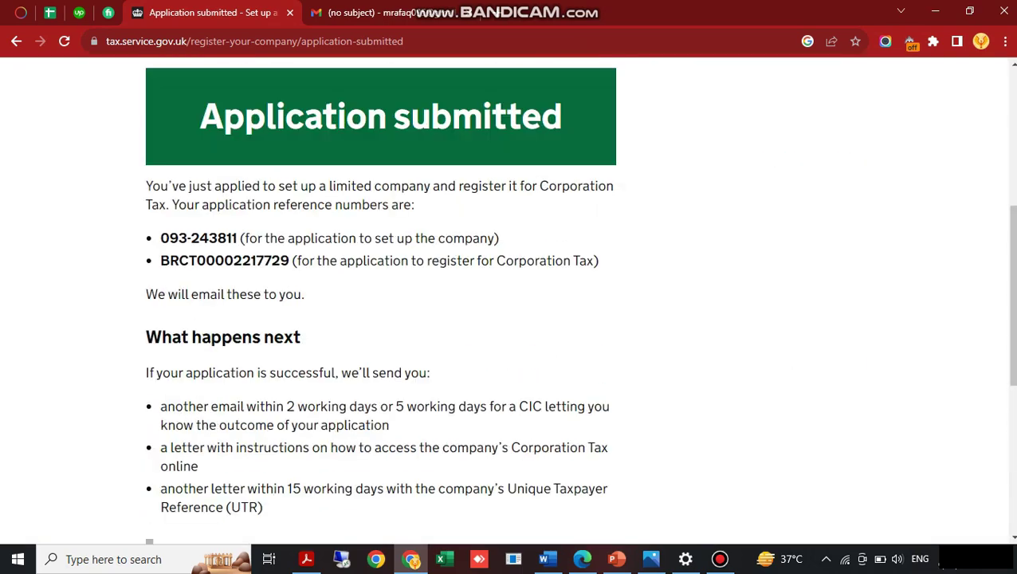
scroll(506, 300, down, 5)
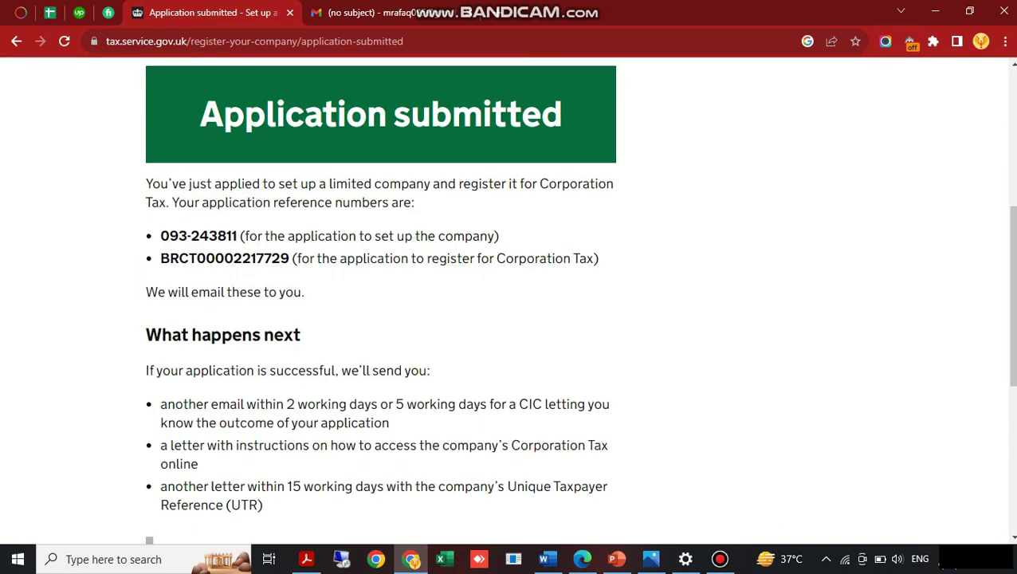
scroll(506, 300, down, 2)
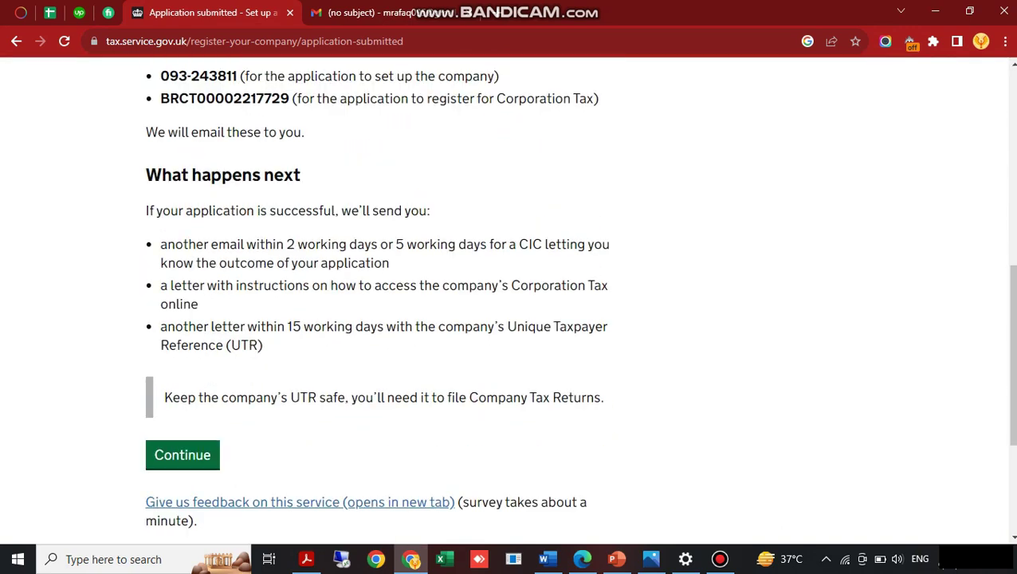
scroll(507, 299, up, 1)
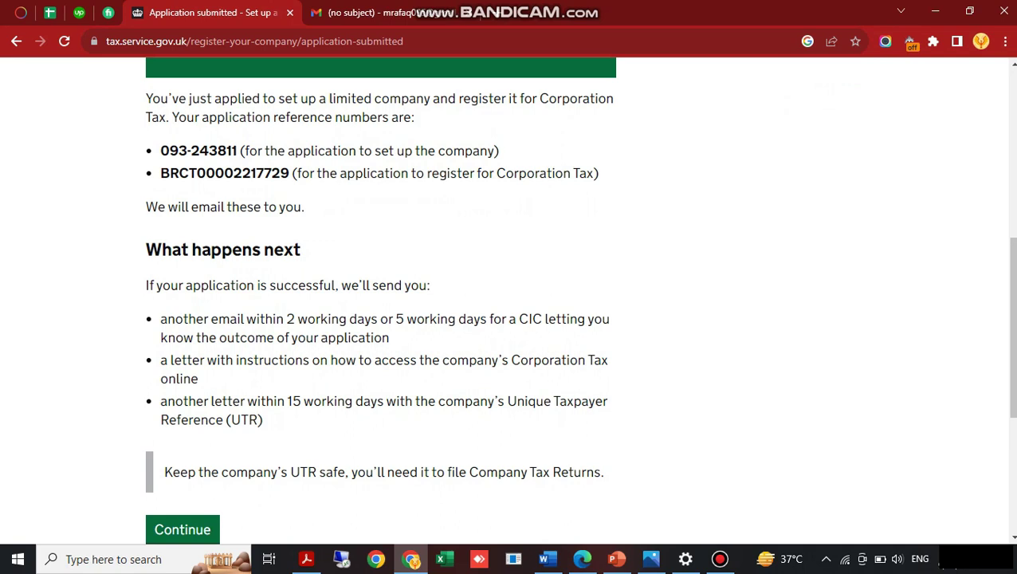
scroll(507, 300, up, 2)
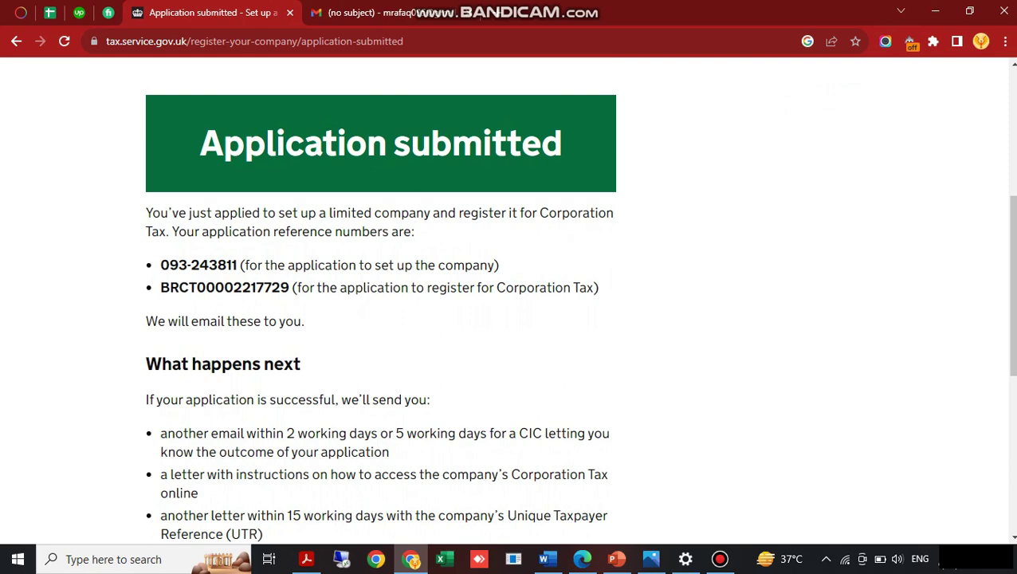
scroll(510, 303, up, 4)
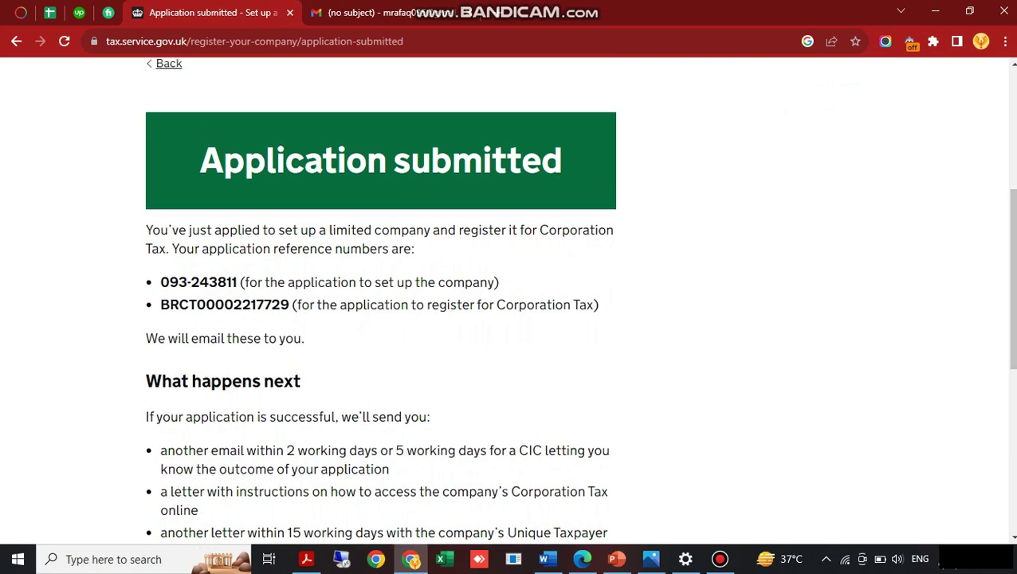
scroll(510, 303, down, 6)
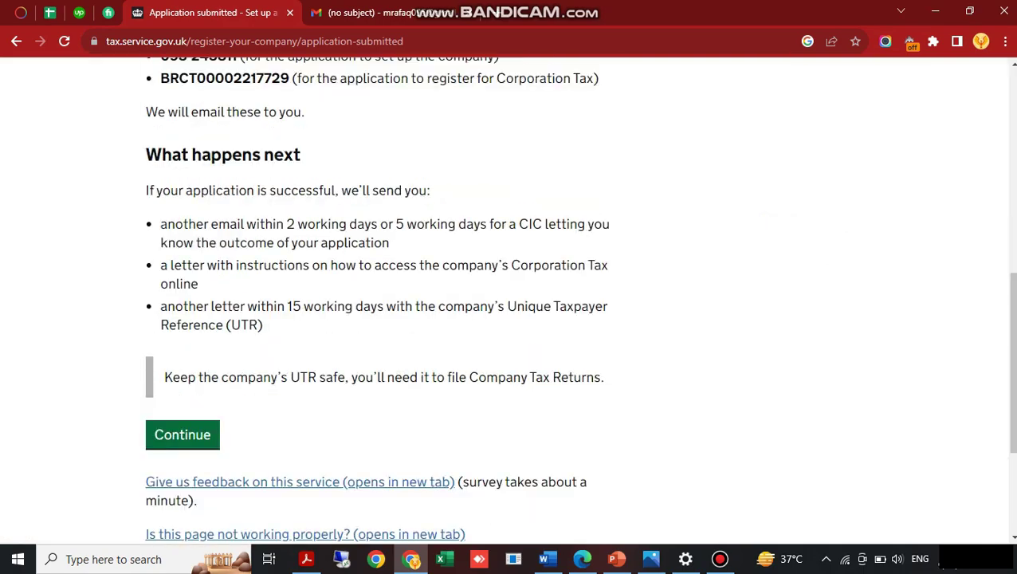
scroll(510, 303, up, 7)
key(Tab)
key(Return)
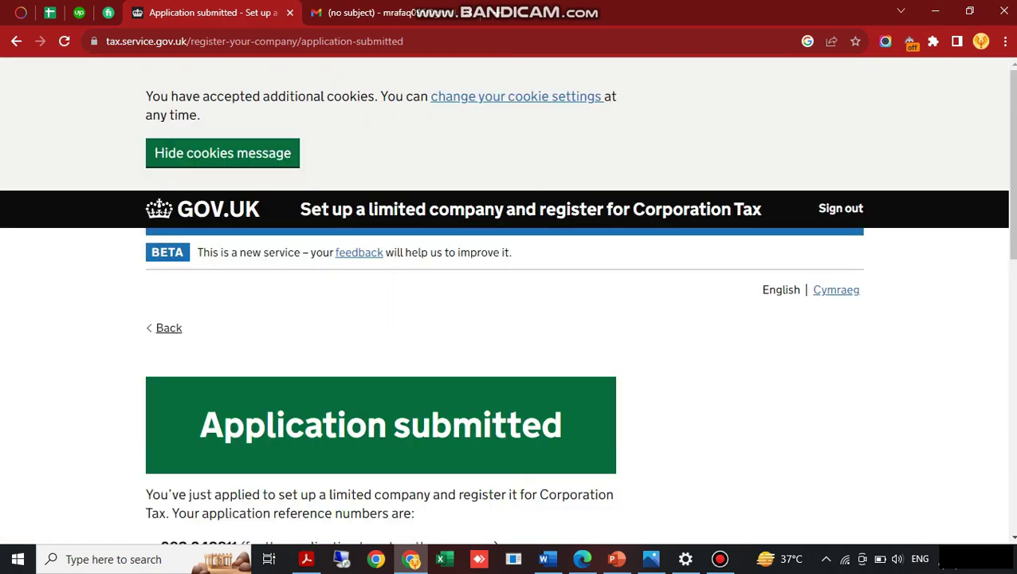